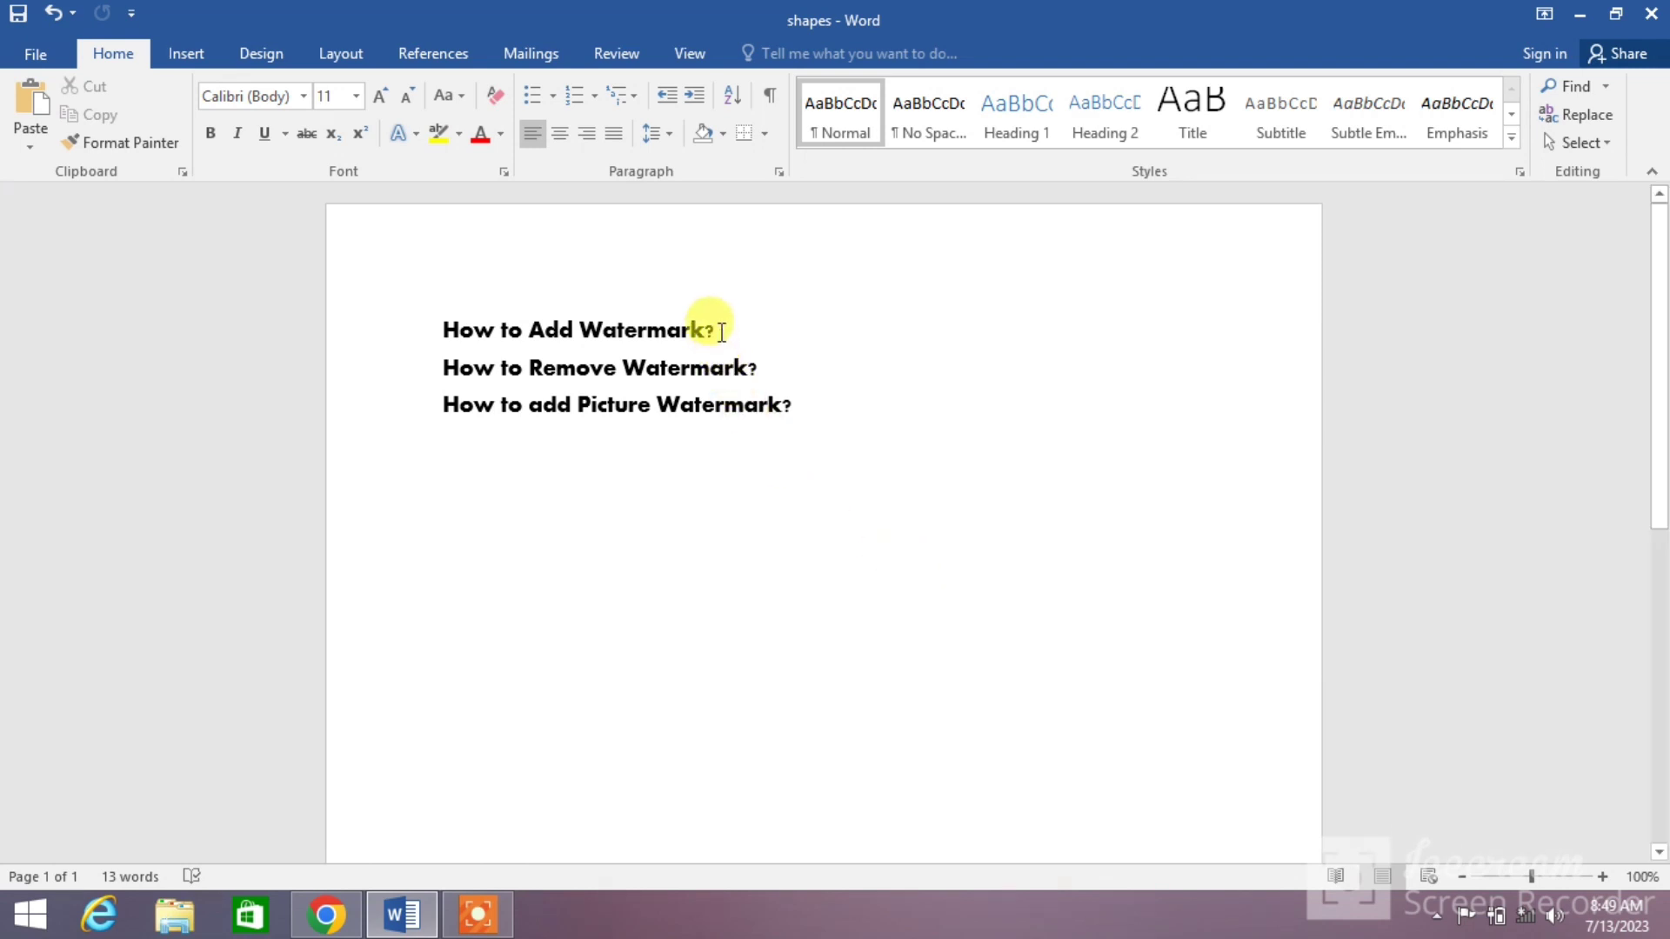
- Select the three heading lines, then generate sample paragraphs below them with =RAND(6,4)
drag(722, 332, 423, 336)
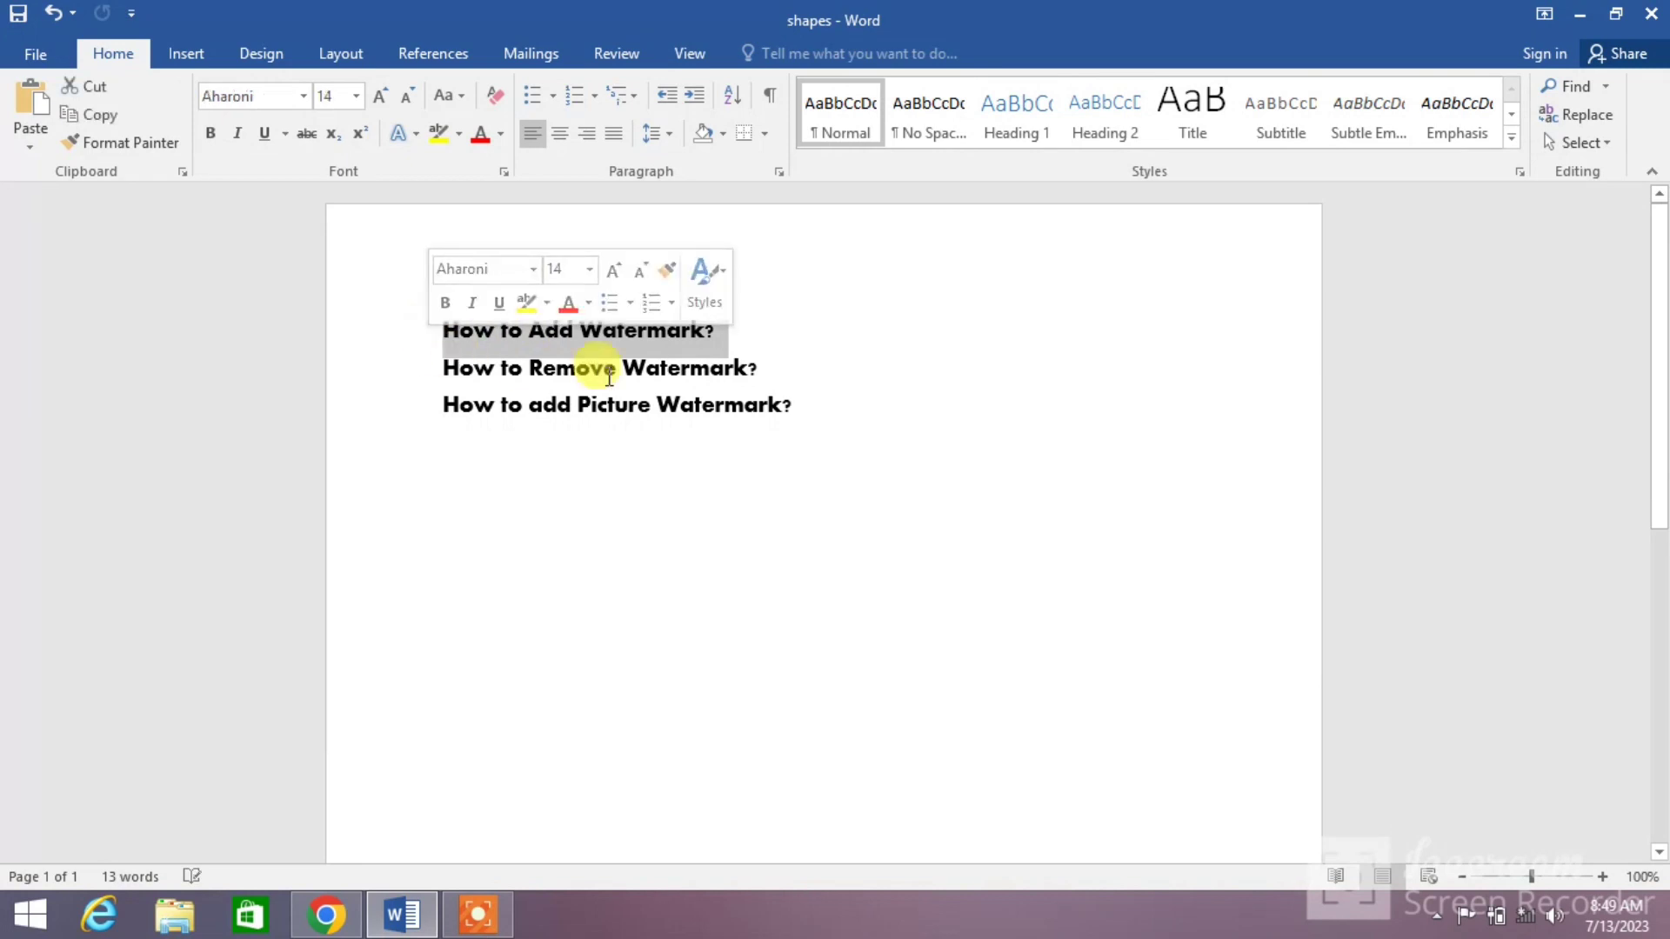
drag(758, 367, 418, 362)
drag(791, 406, 444, 409)
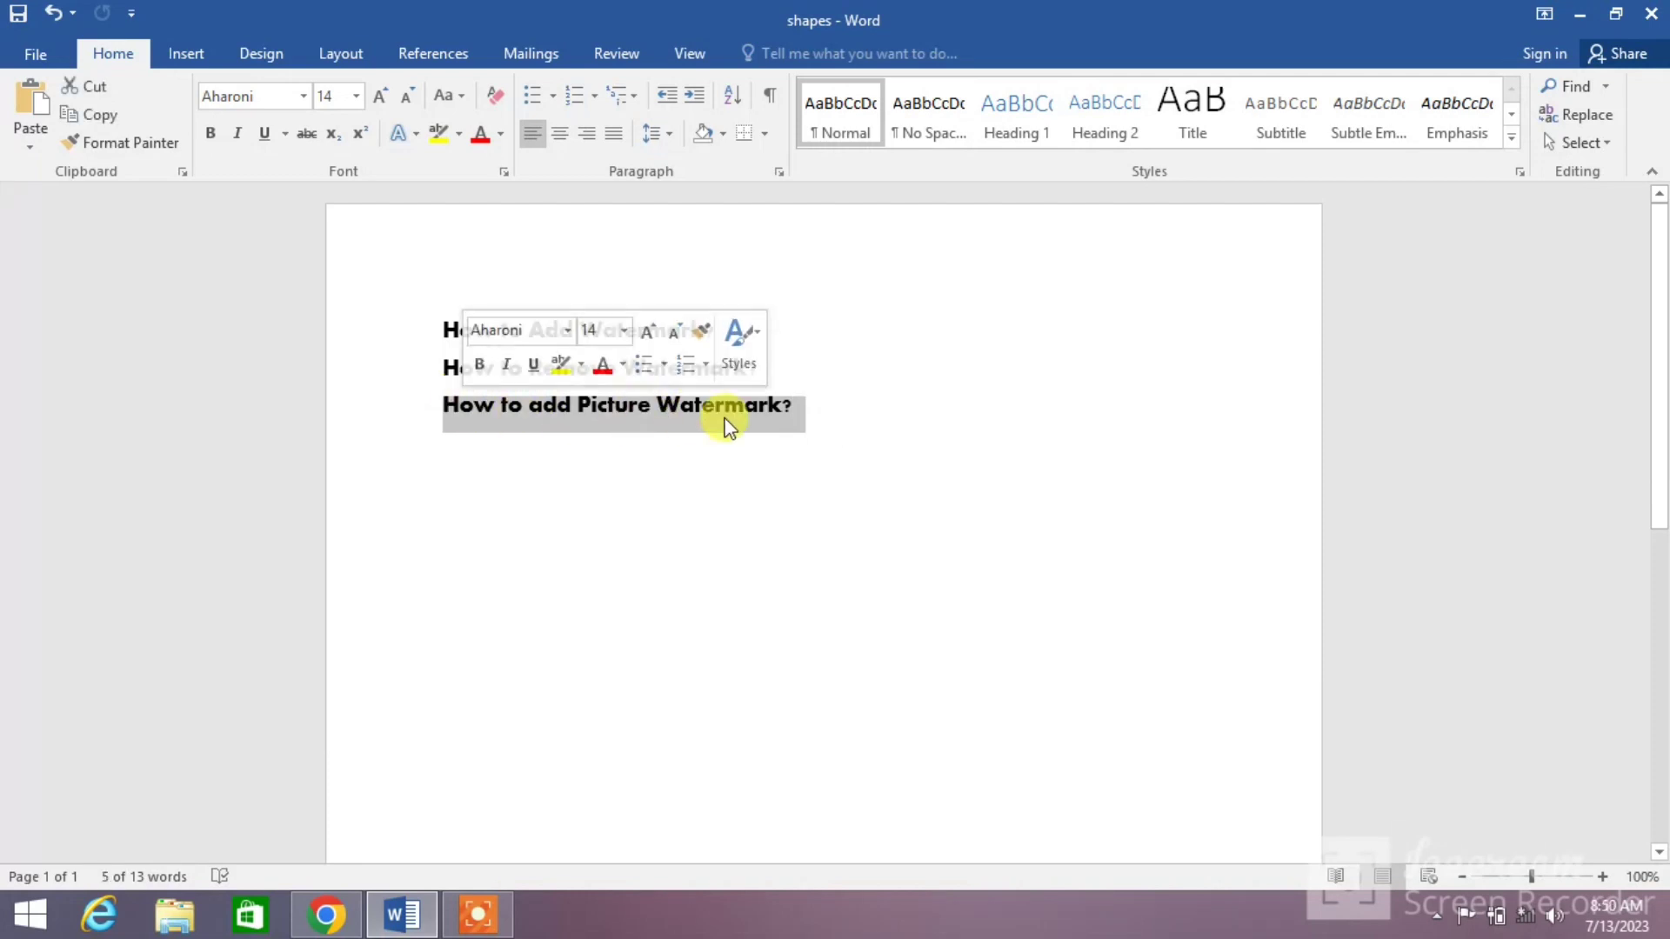
click(786, 376)
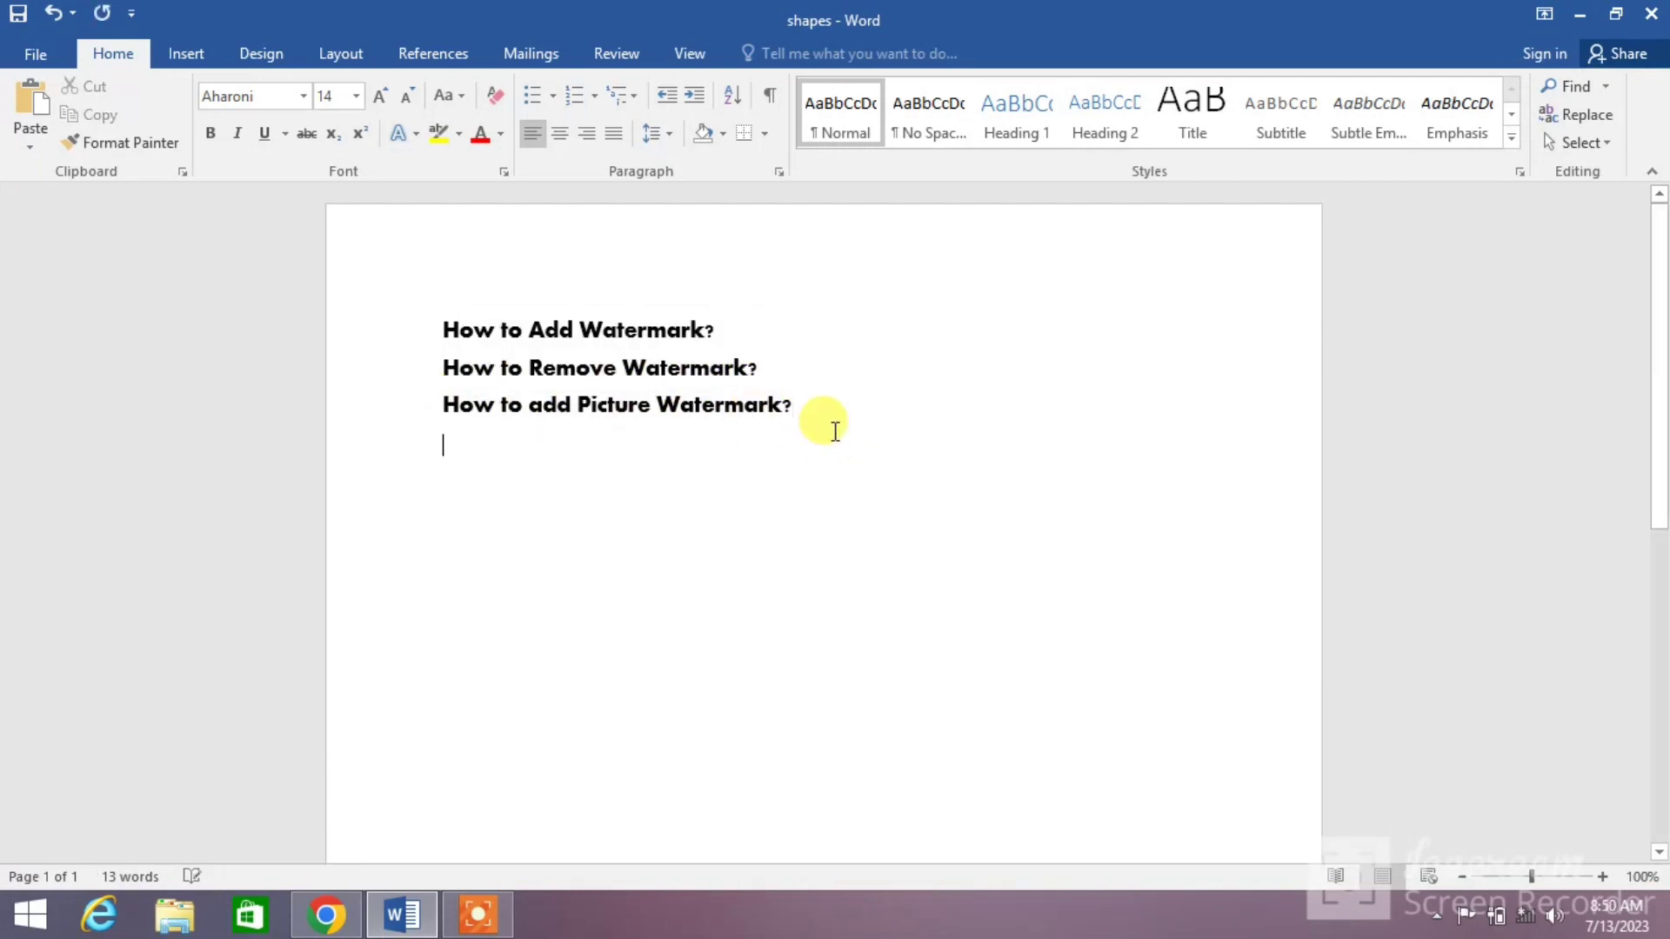
text(=RAND(6,4))
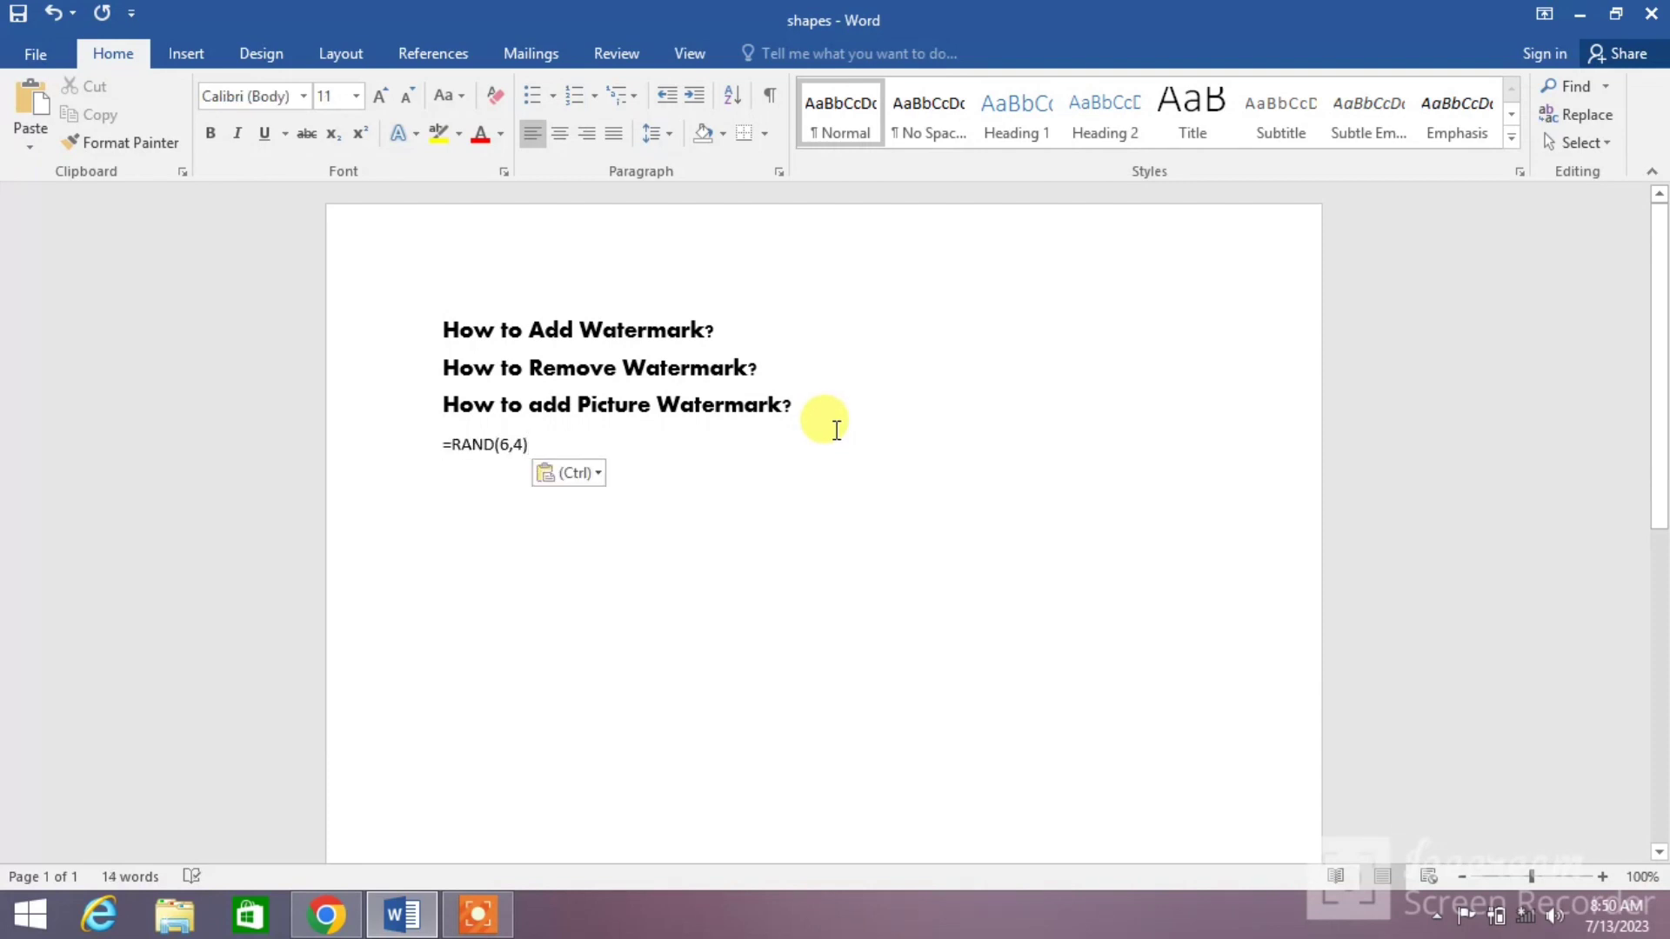
key(Return)
- Show the Watermark presets from the Design tab
scroll(757, 431, up, 5)
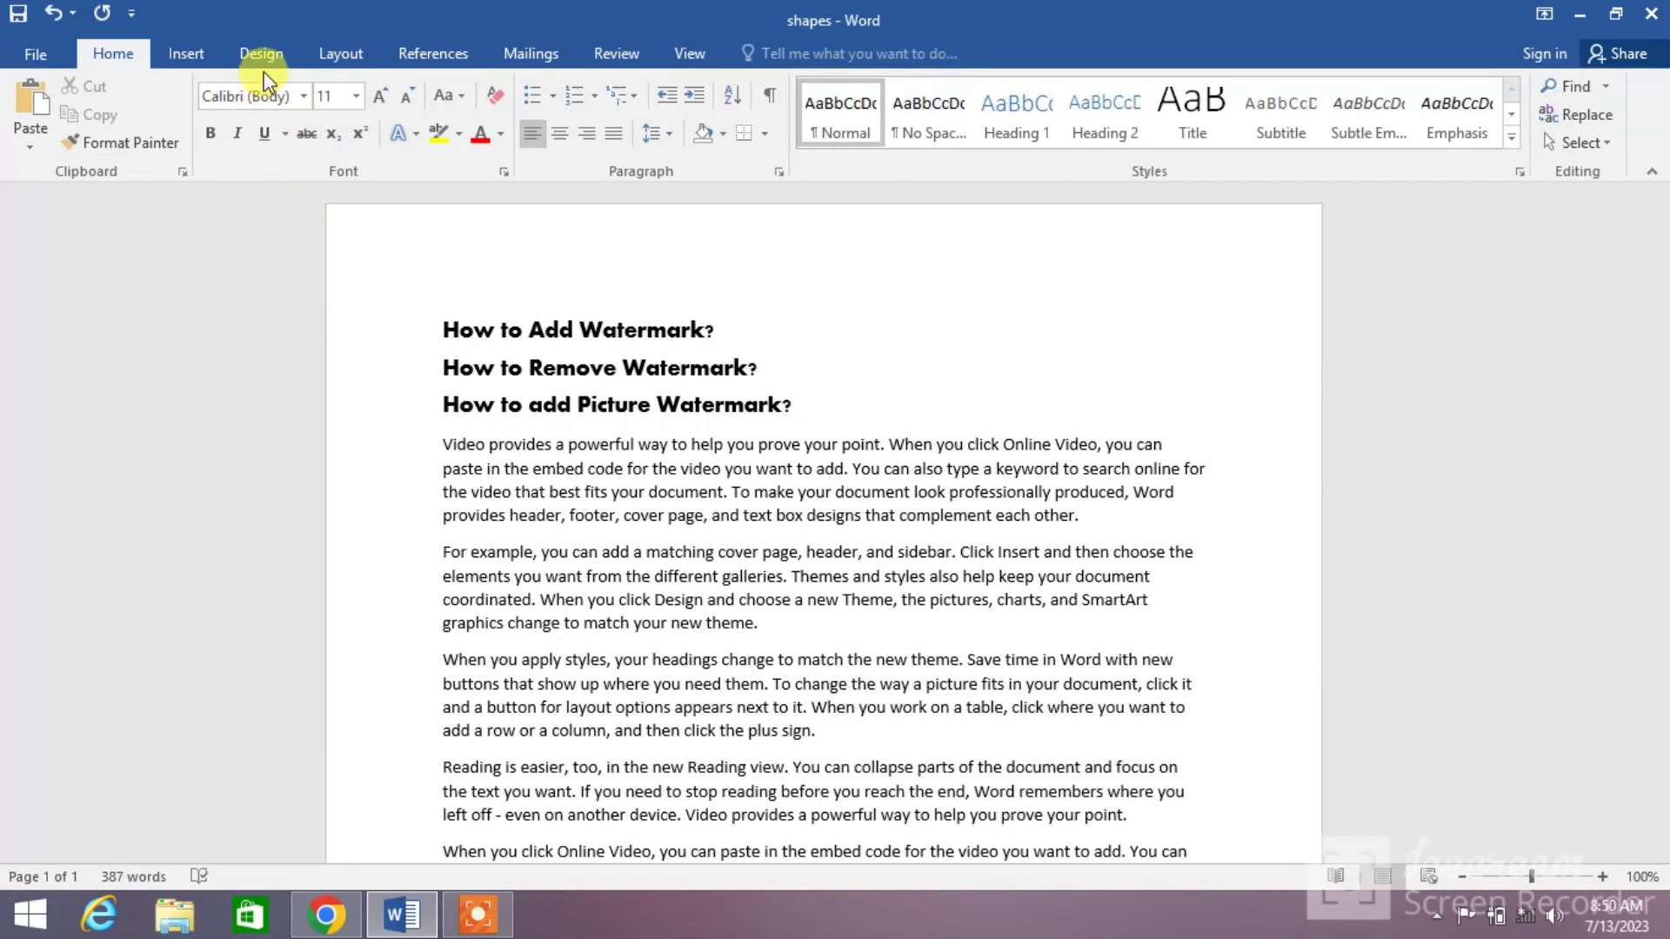
click(261, 55)
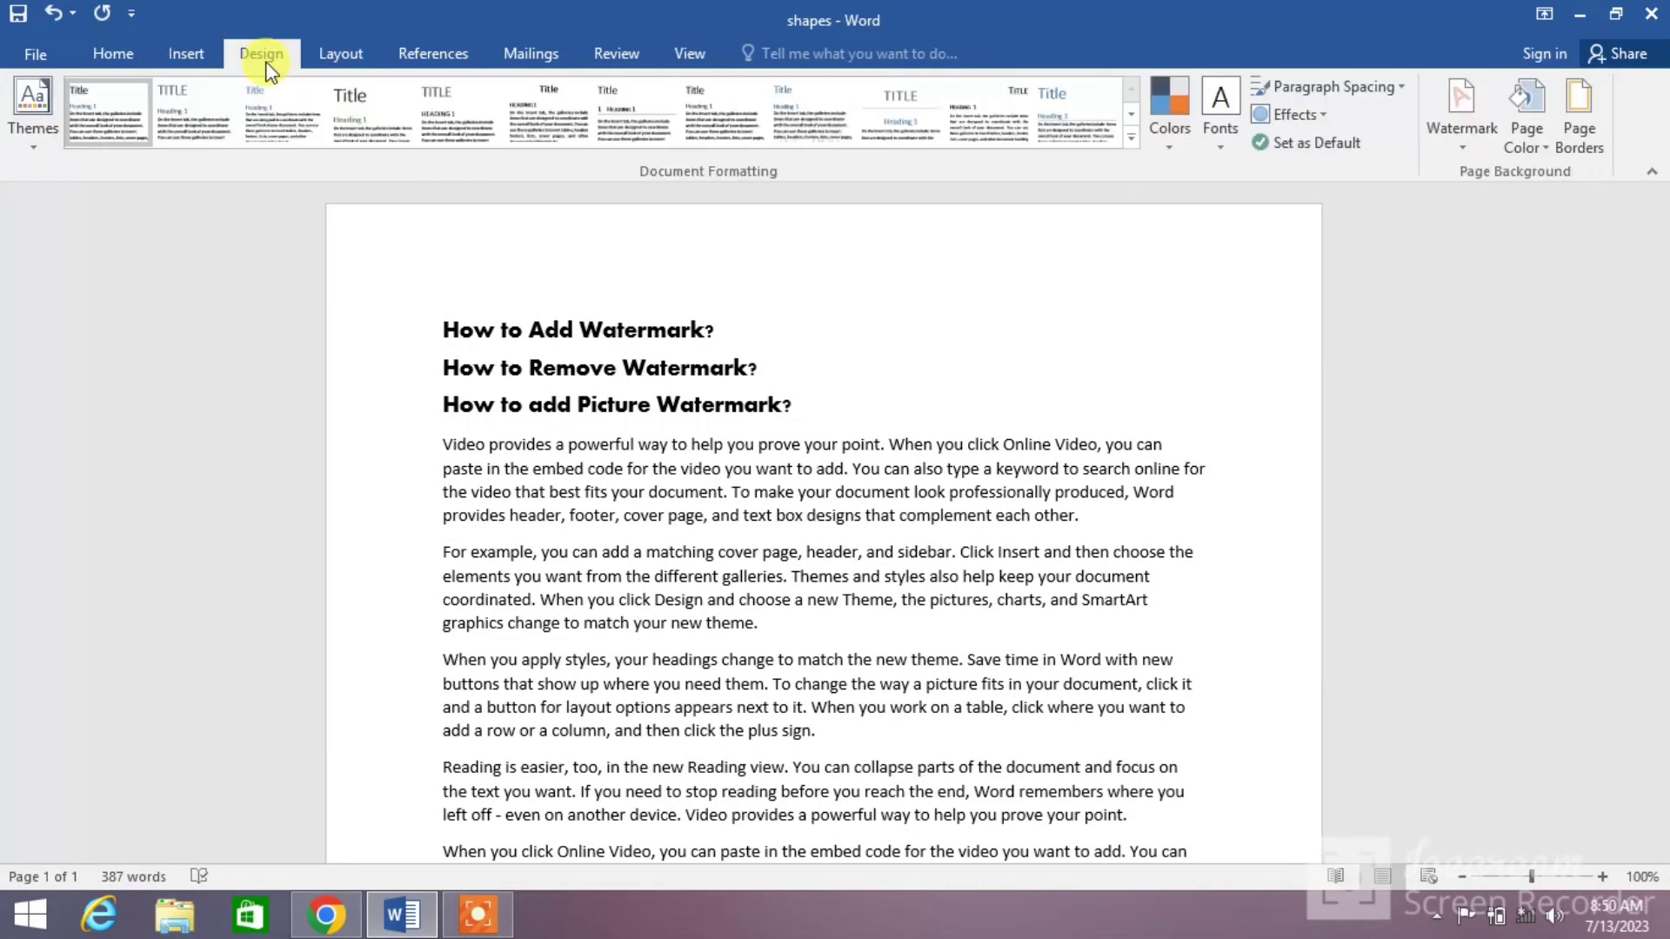
click(1458, 137)
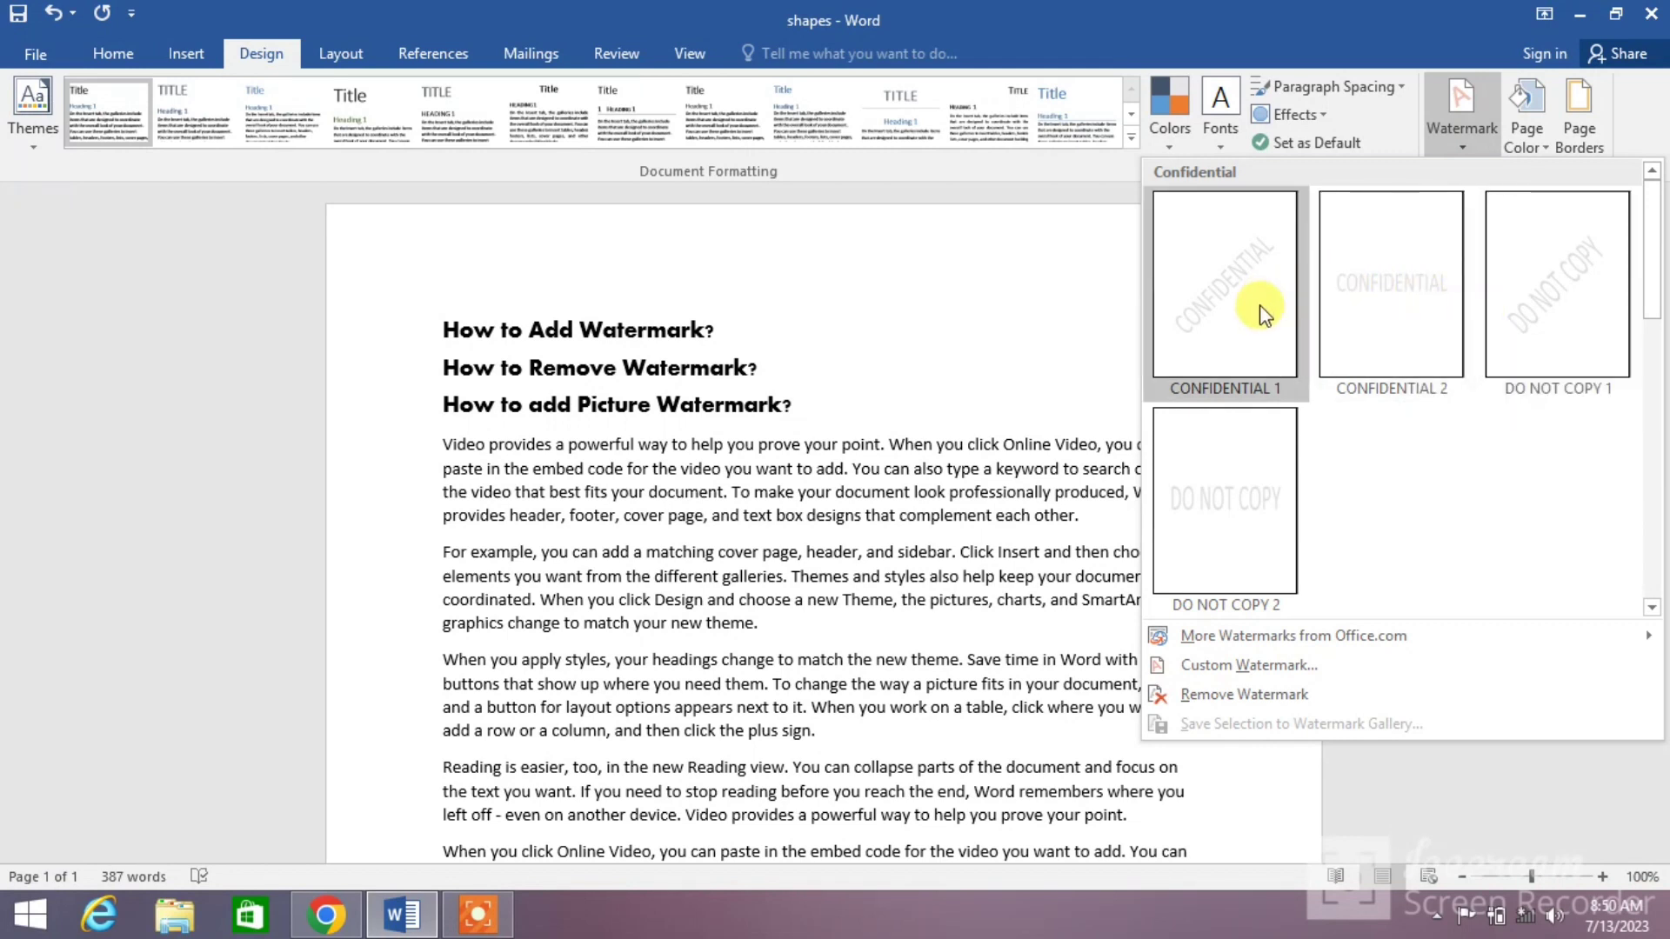
- In Custom Watermark, choose a Text watermark in English (United States) and select the ASAP placeholder
click(1271, 666)
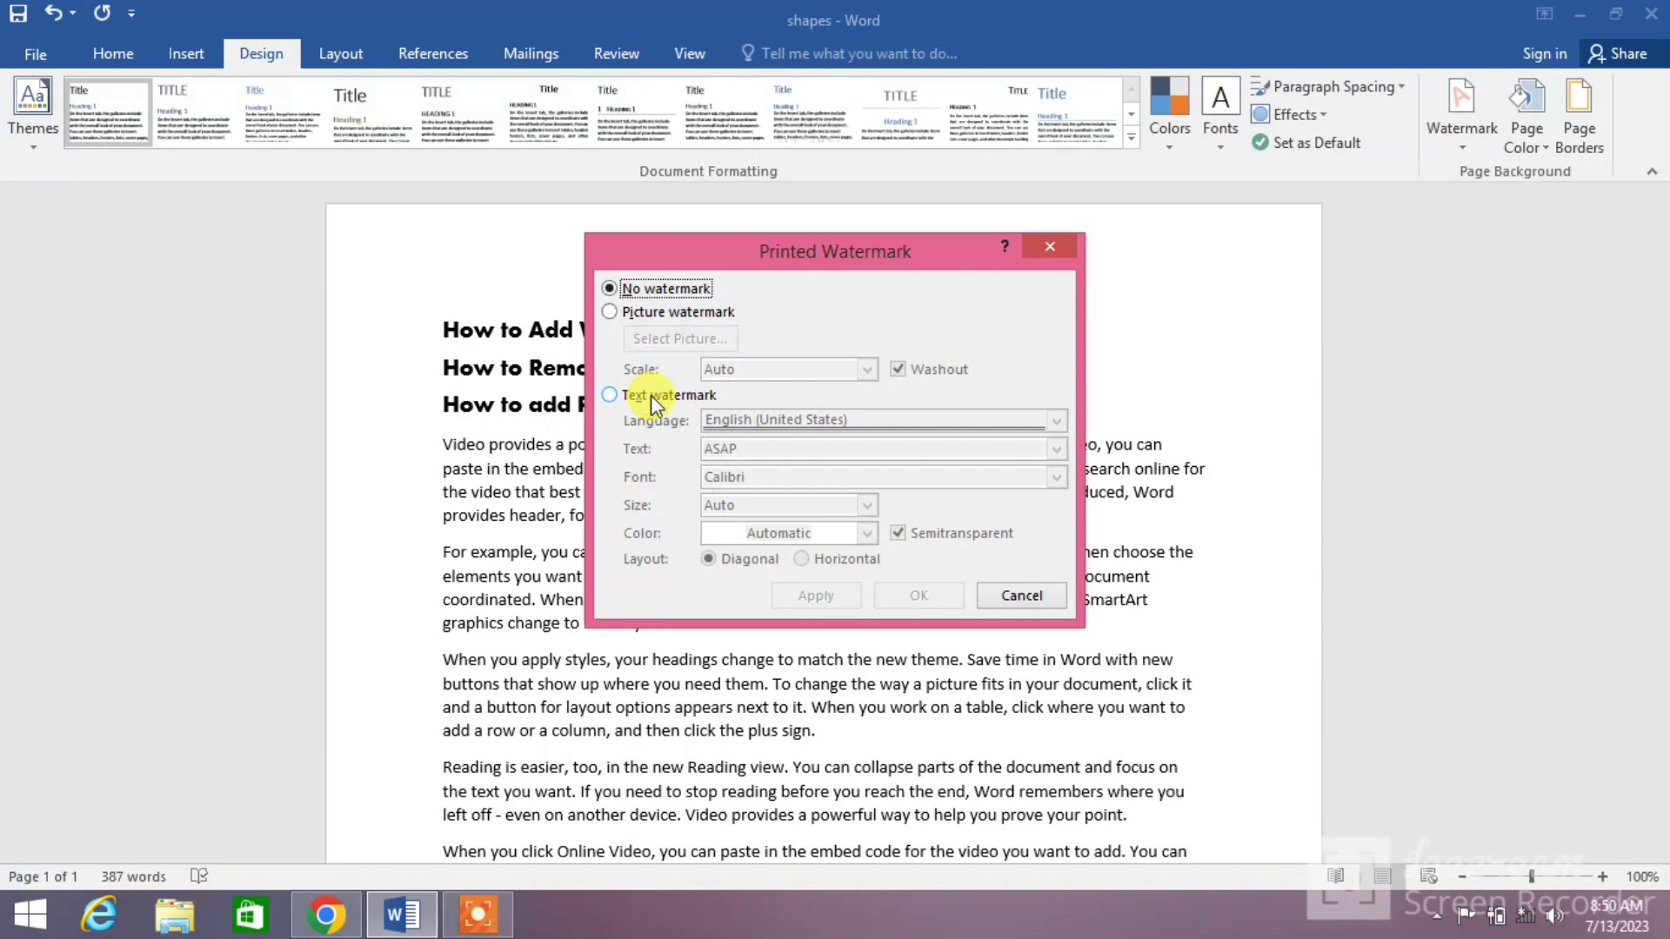
click(610, 396)
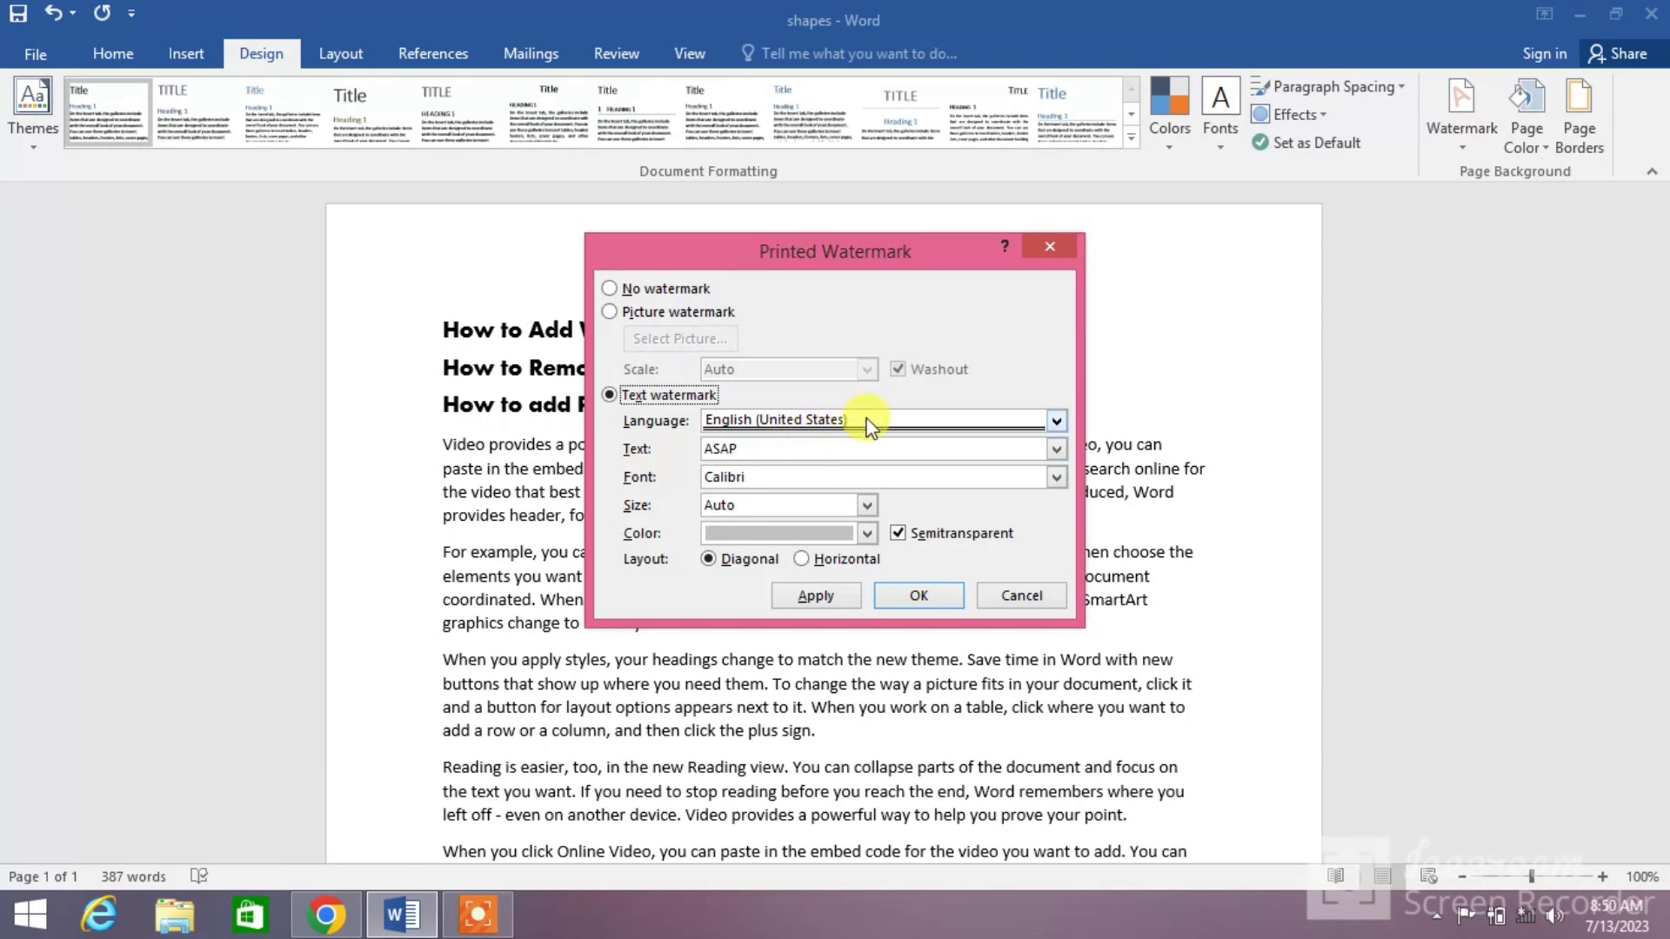
click(1055, 422)
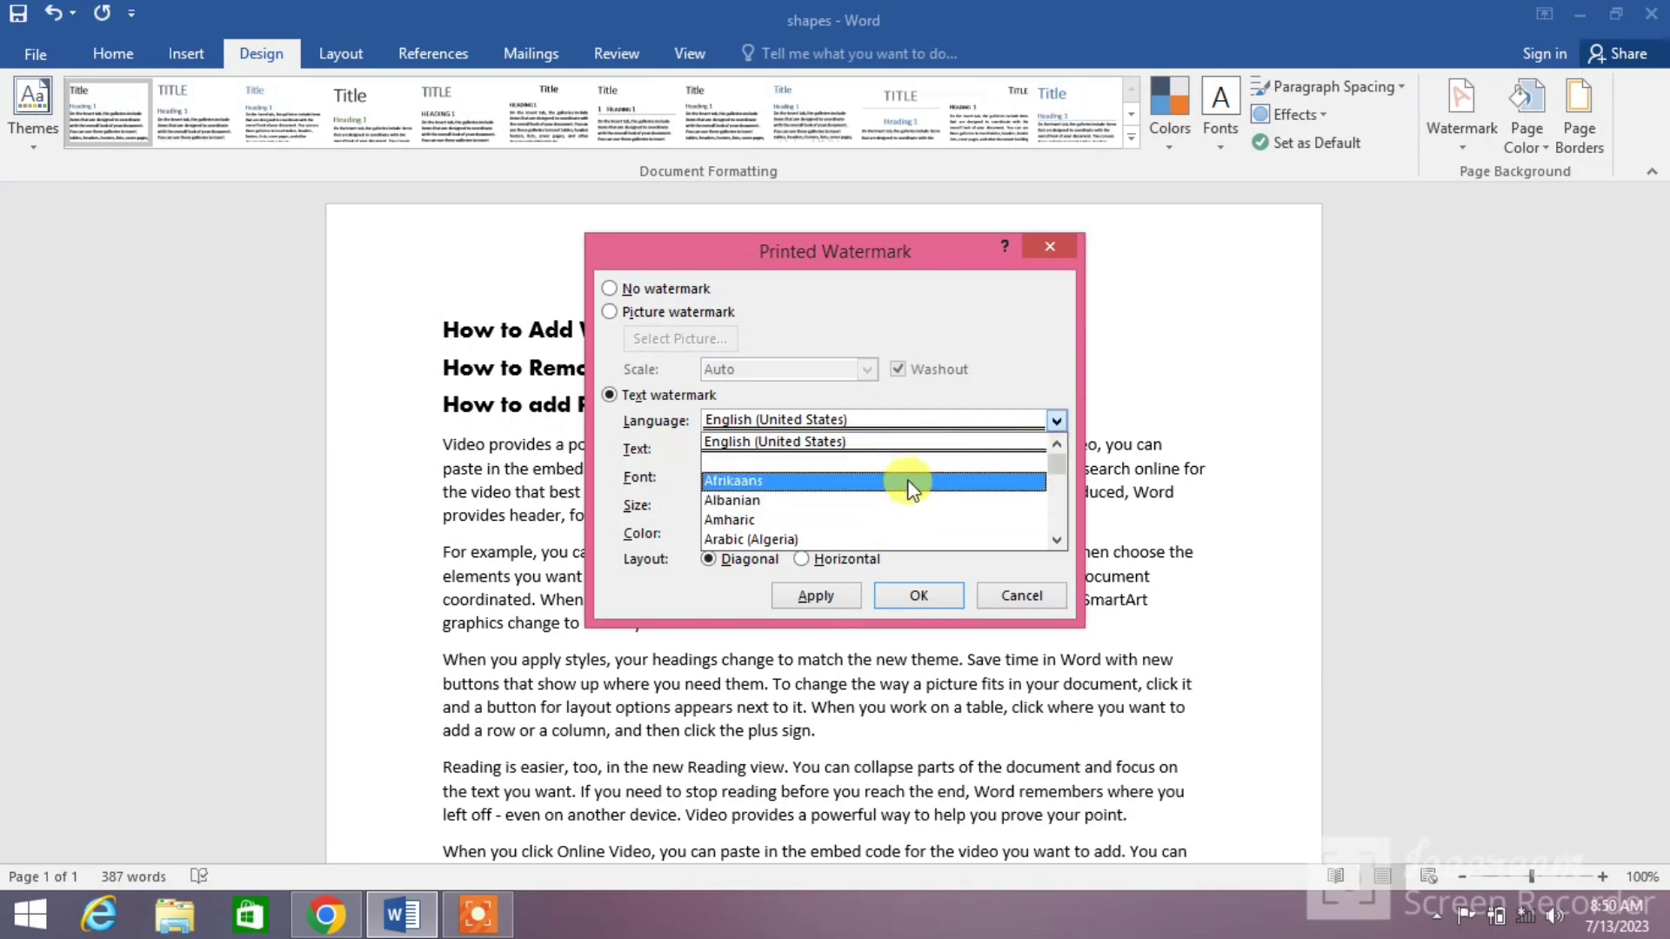
click(1058, 423)
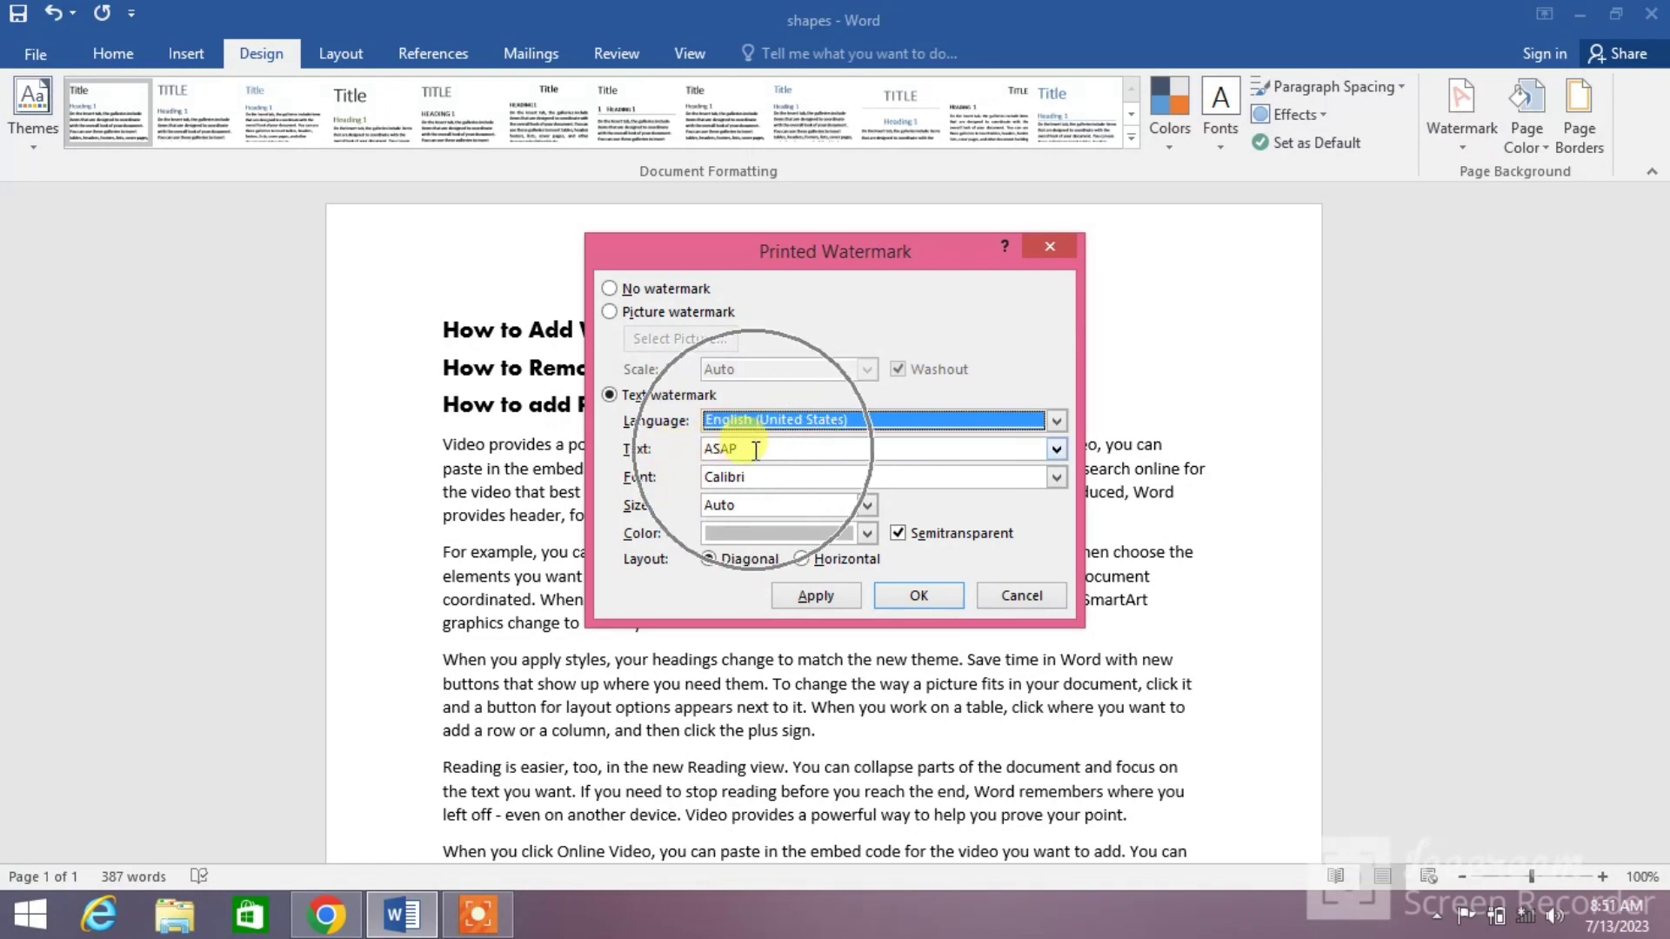
double_click(708, 449)
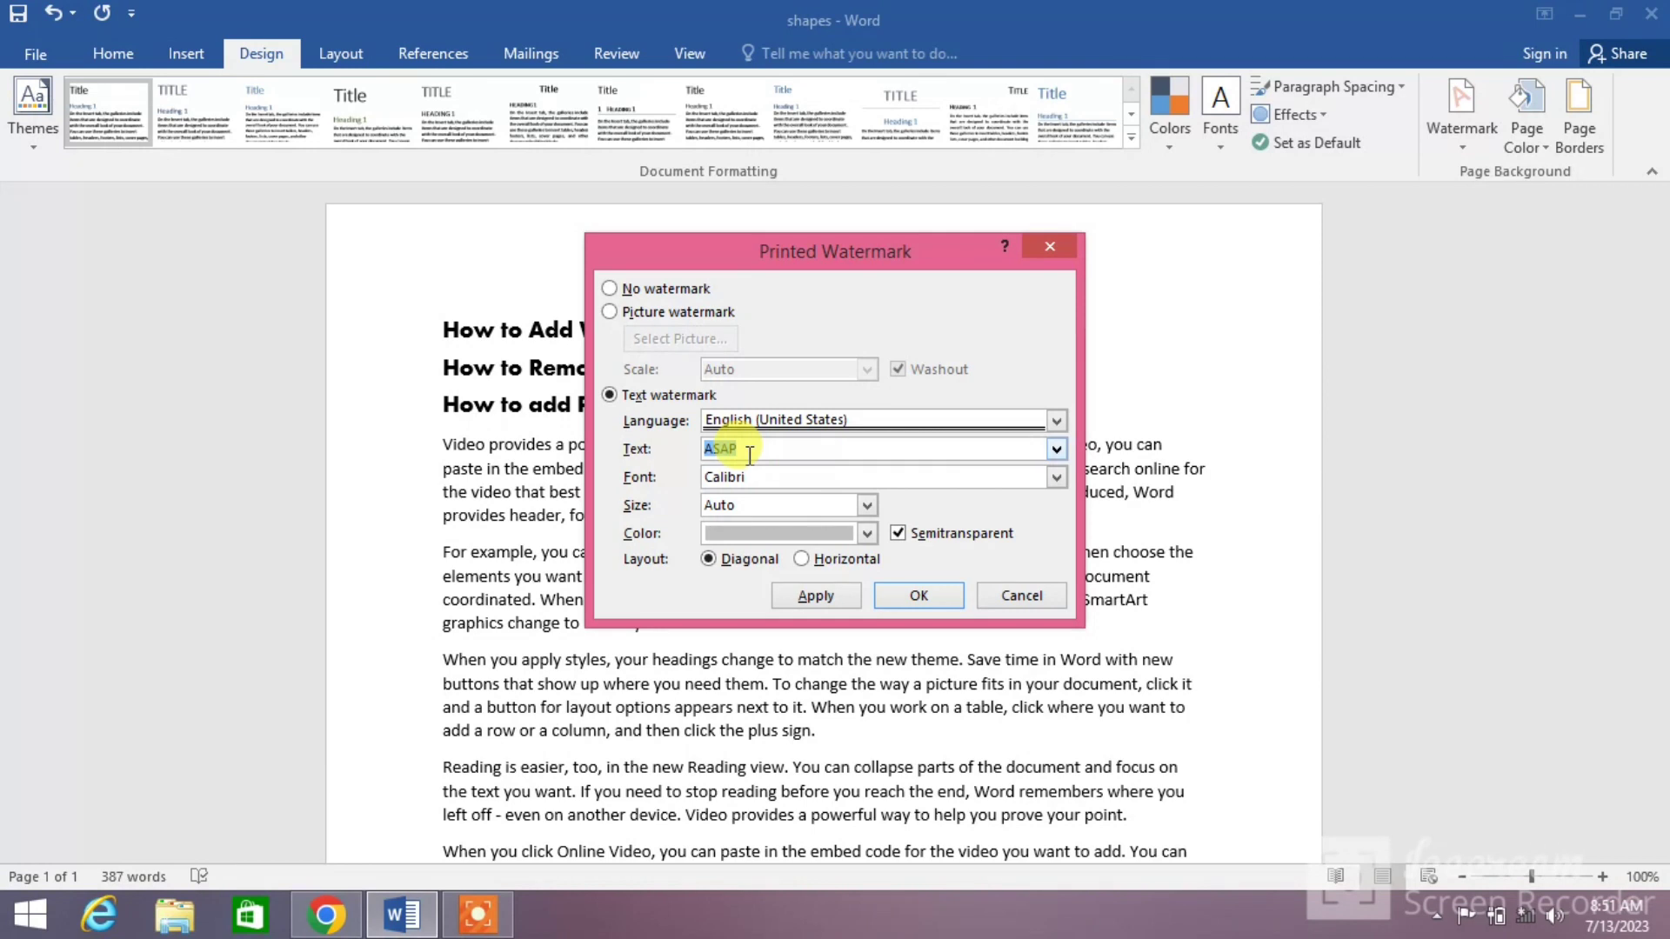
- Change the watermark text to Famihow and its font to Century
text(Famihow)
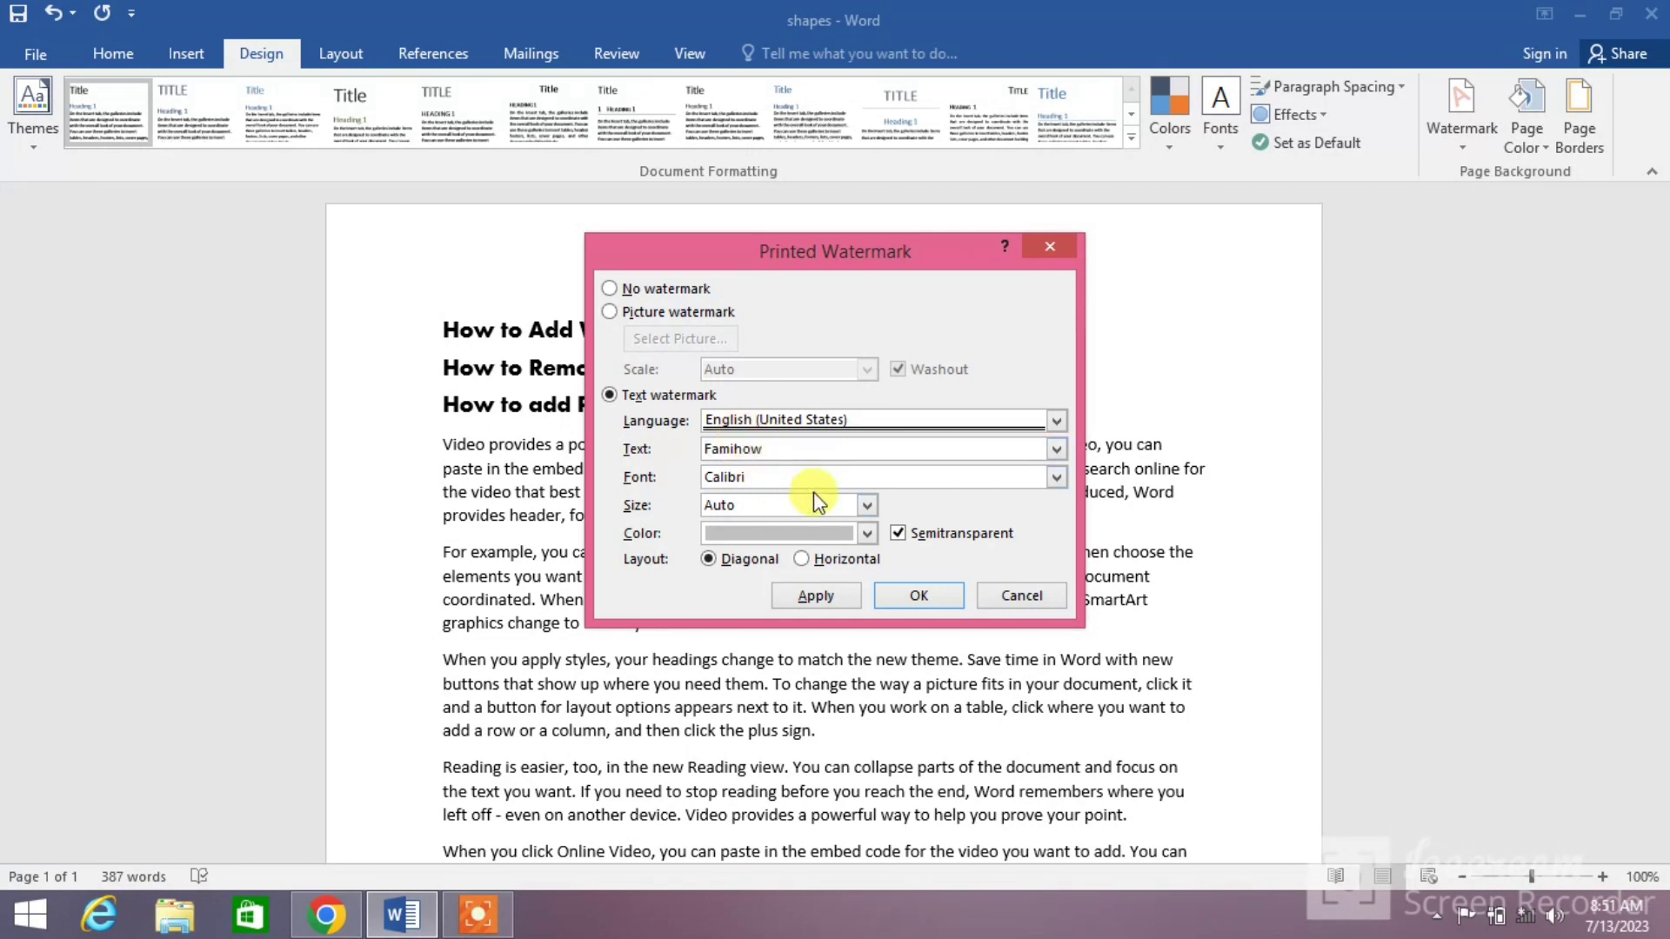
click(1063, 477)
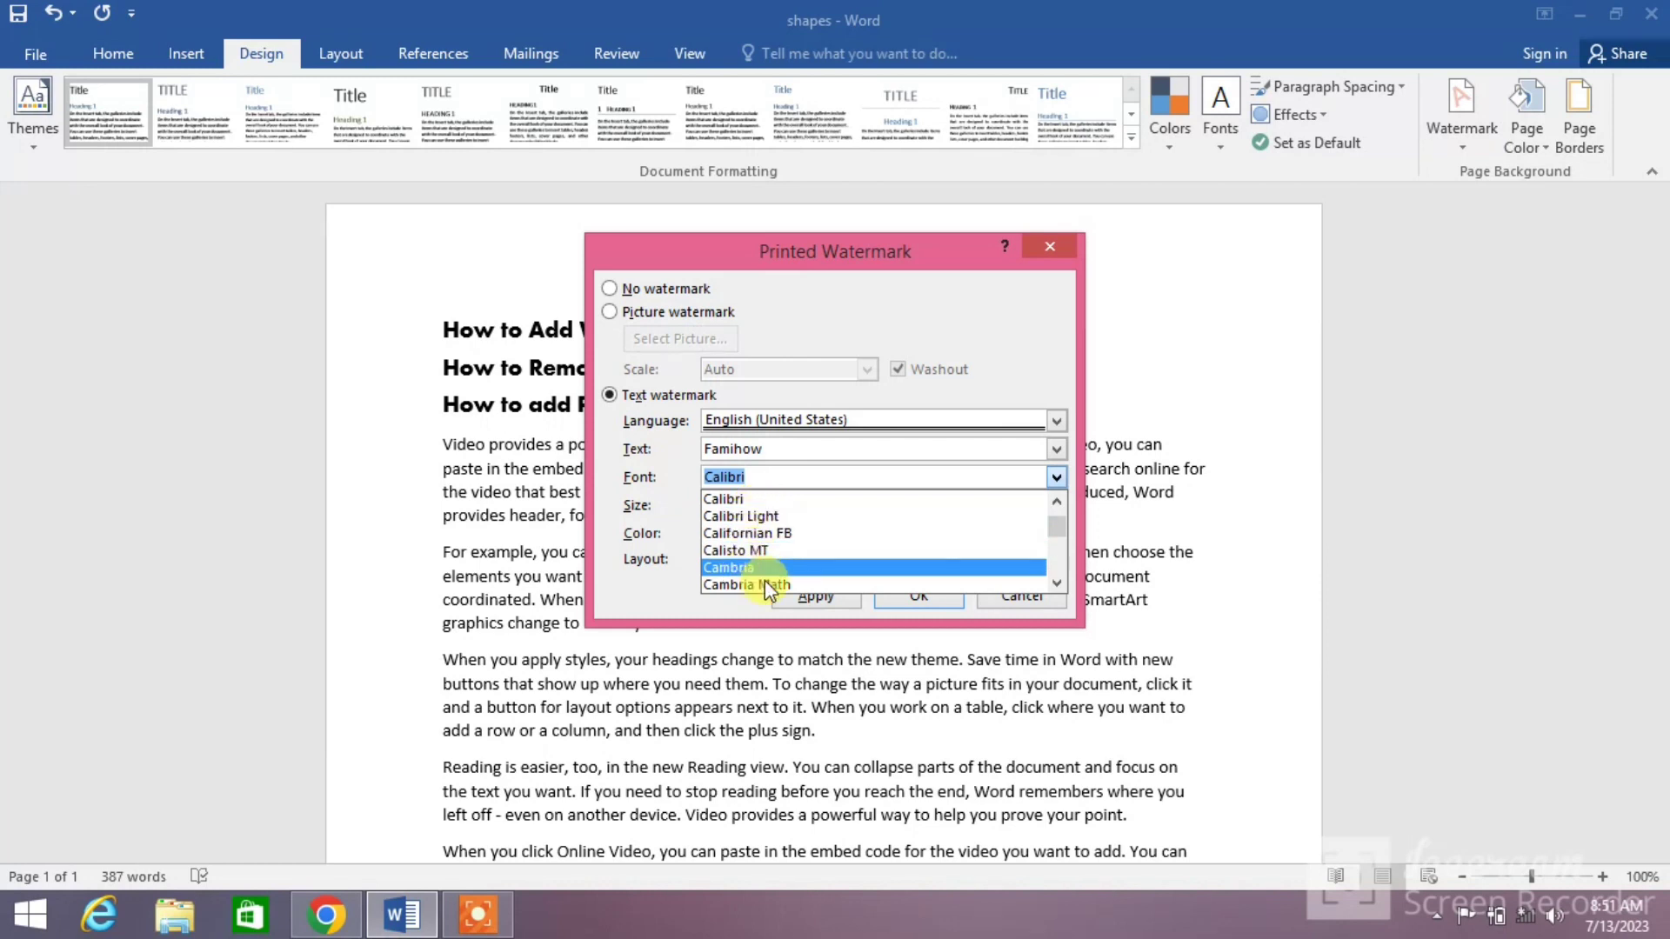
scroll(771, 583, down, 1)
scroll(776, 575, down, 1)
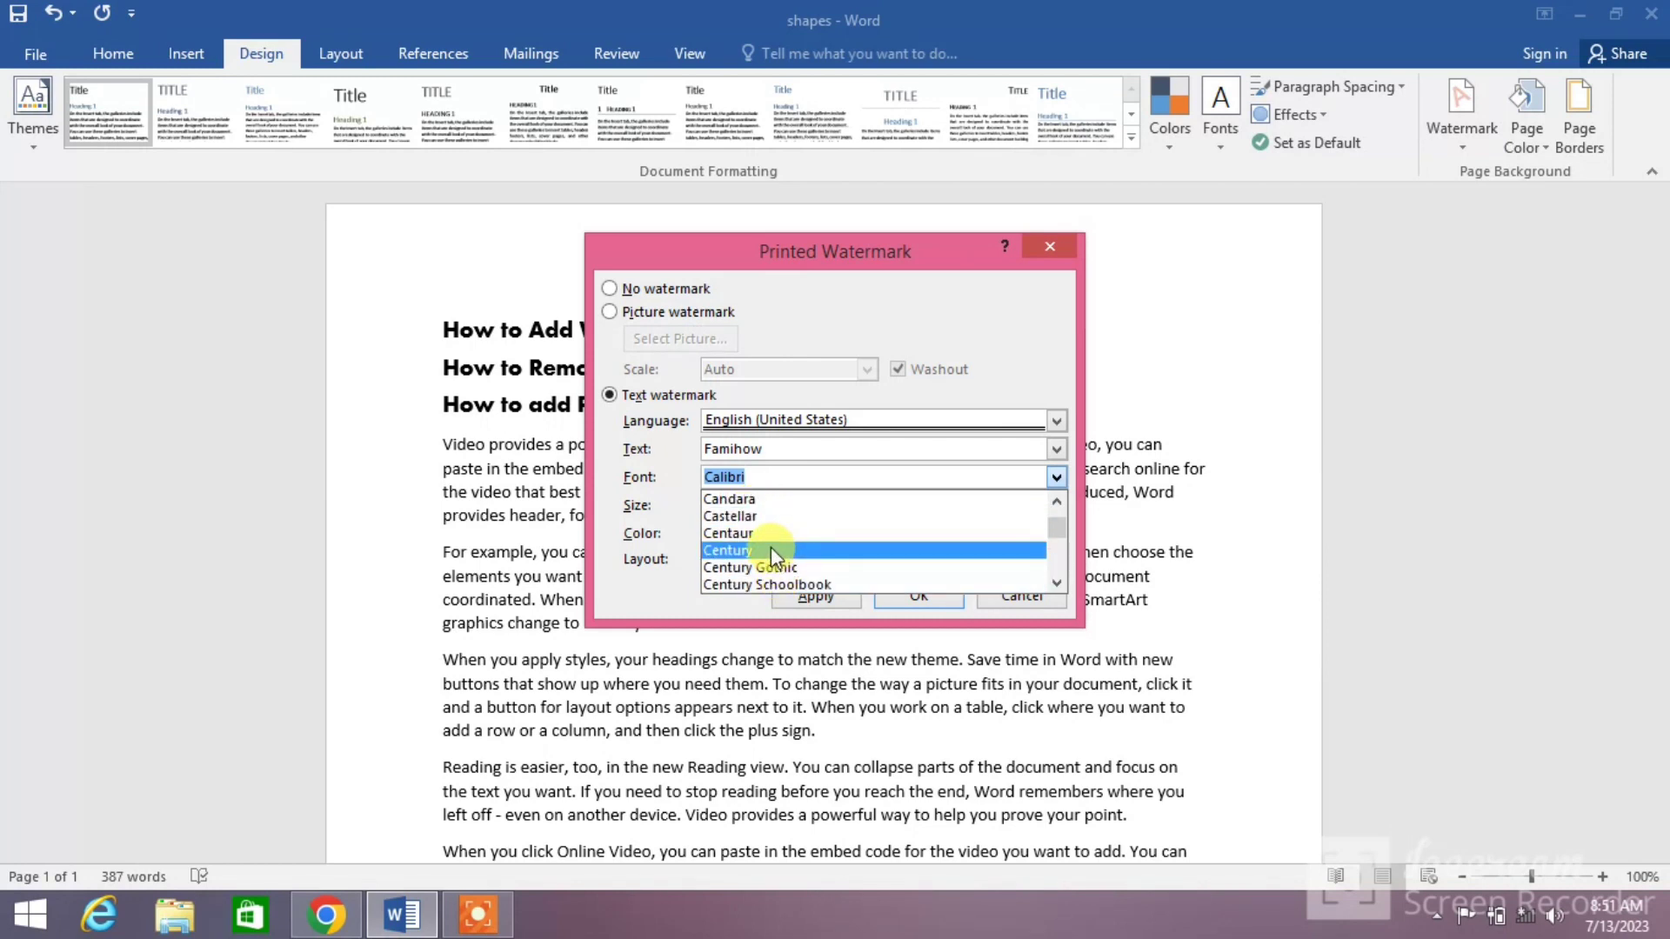
click(771, 547)
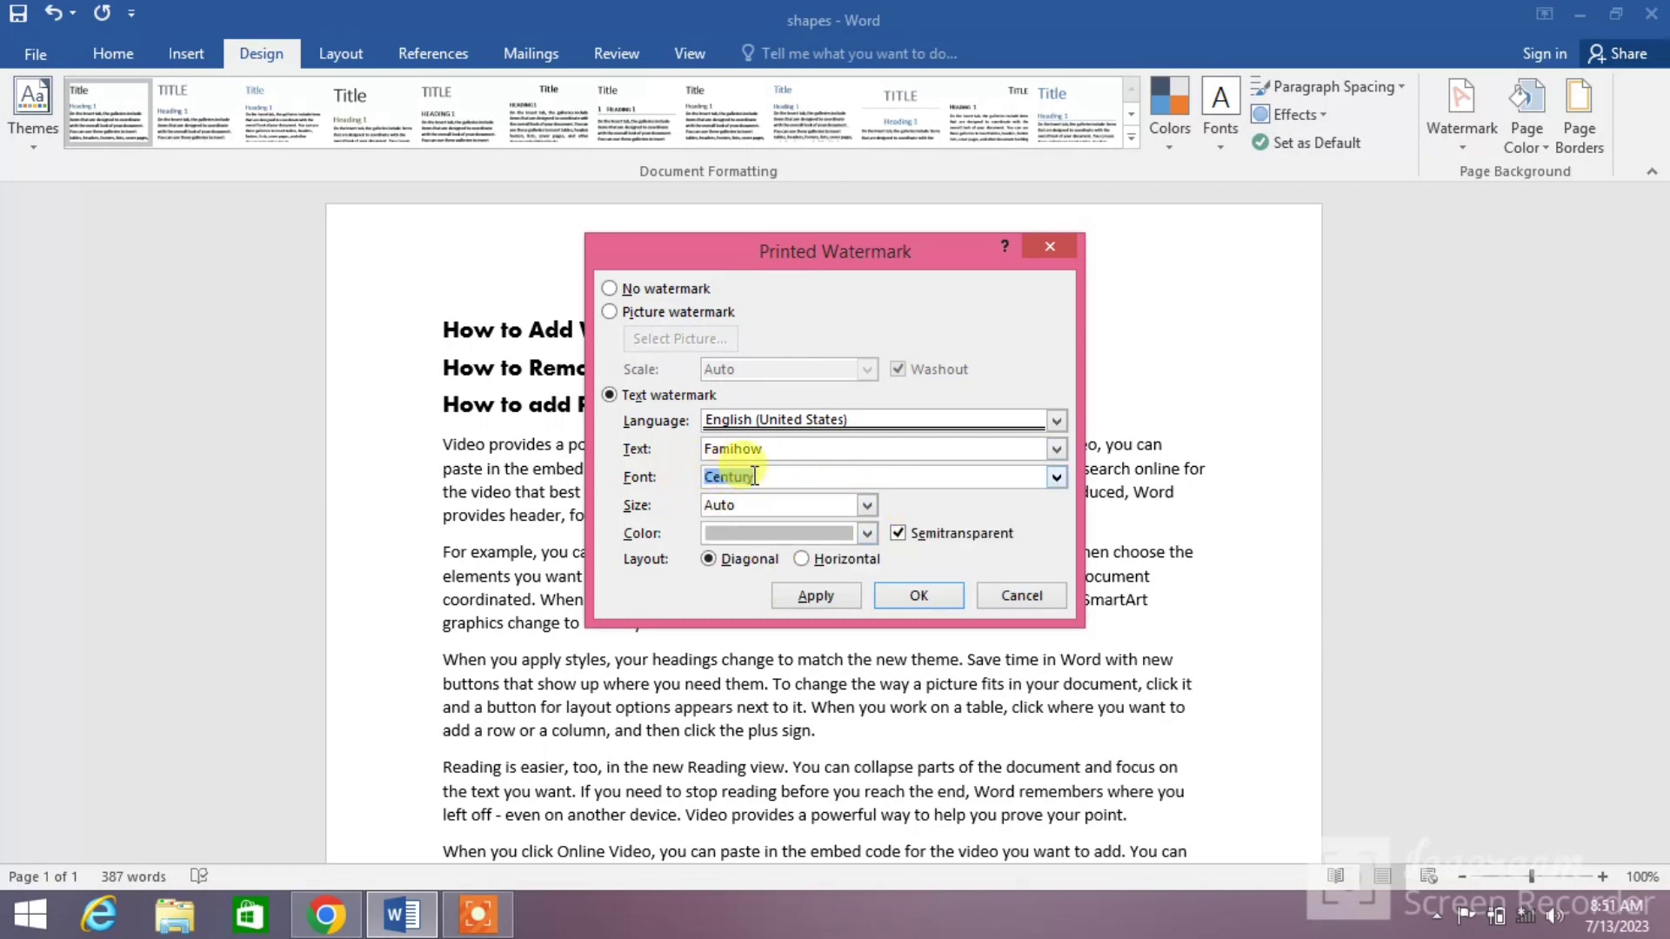
- Keep the watermark size on Auto
click(864, 504)
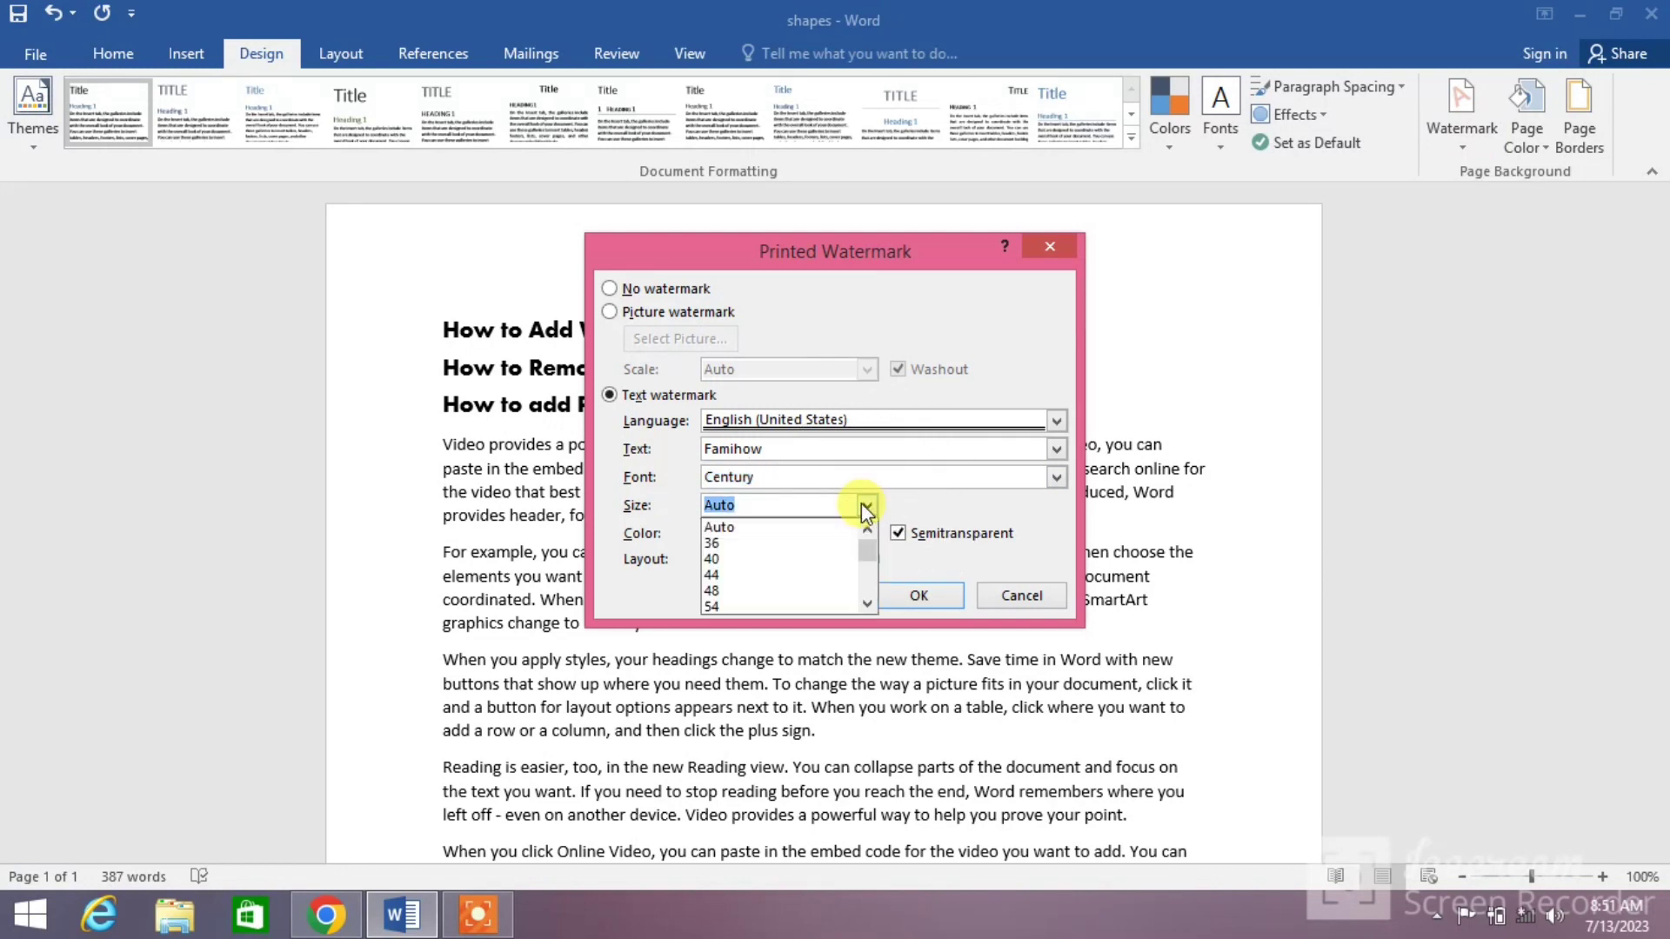
click(863, 505)
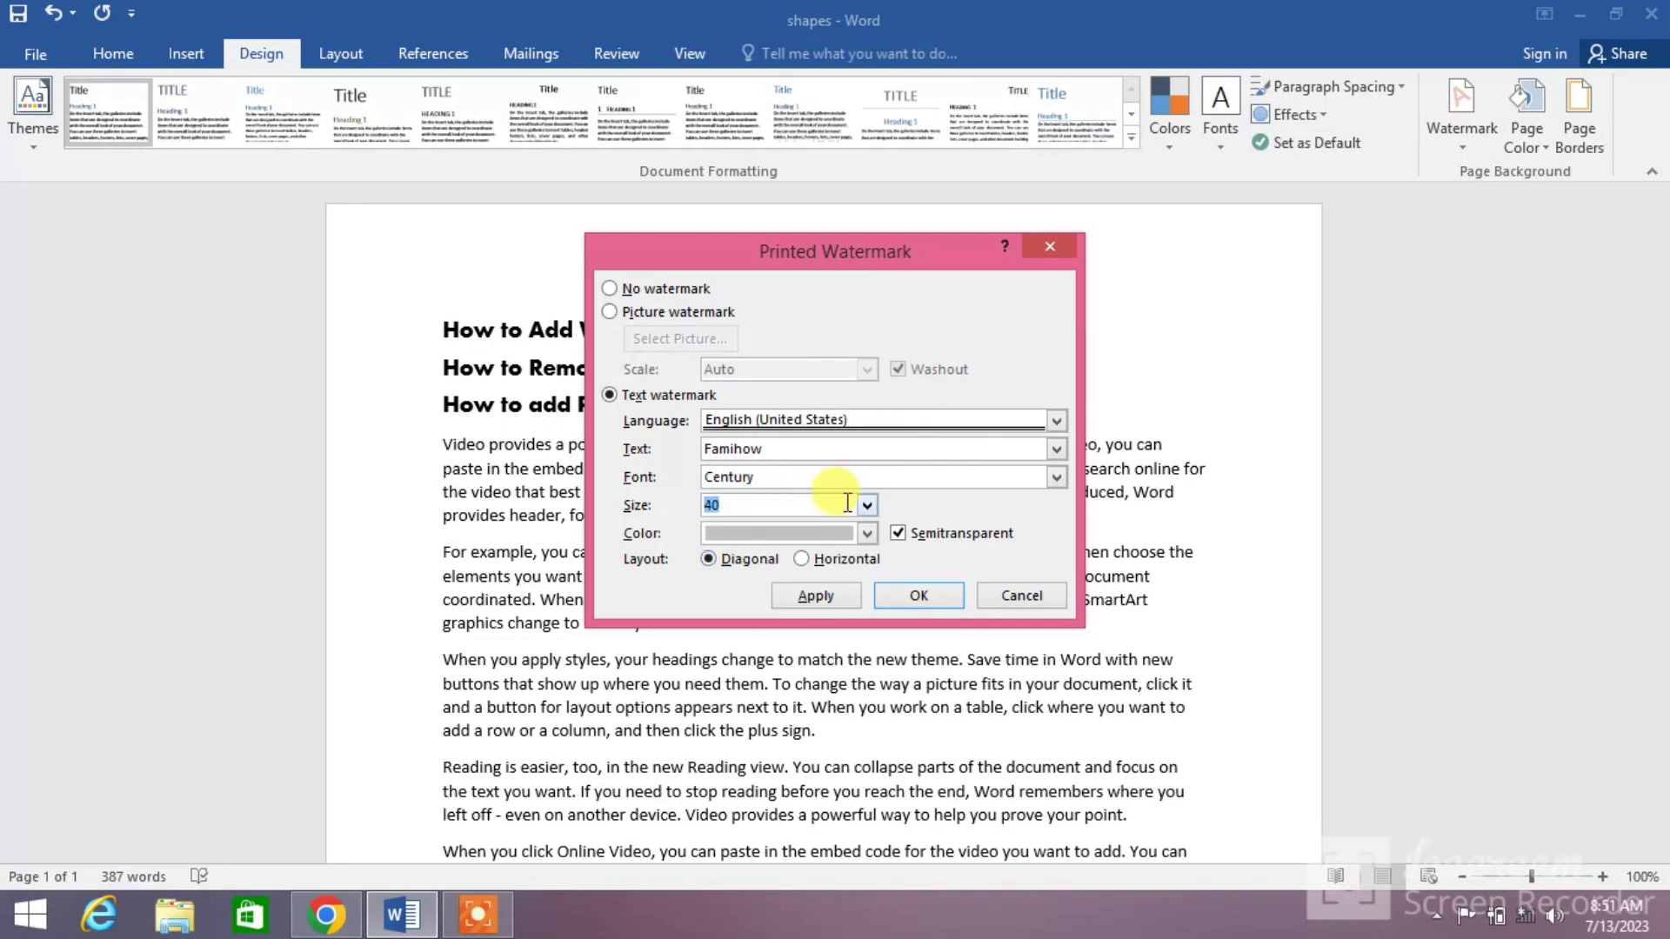
click(867, 504)
click(868, 505)
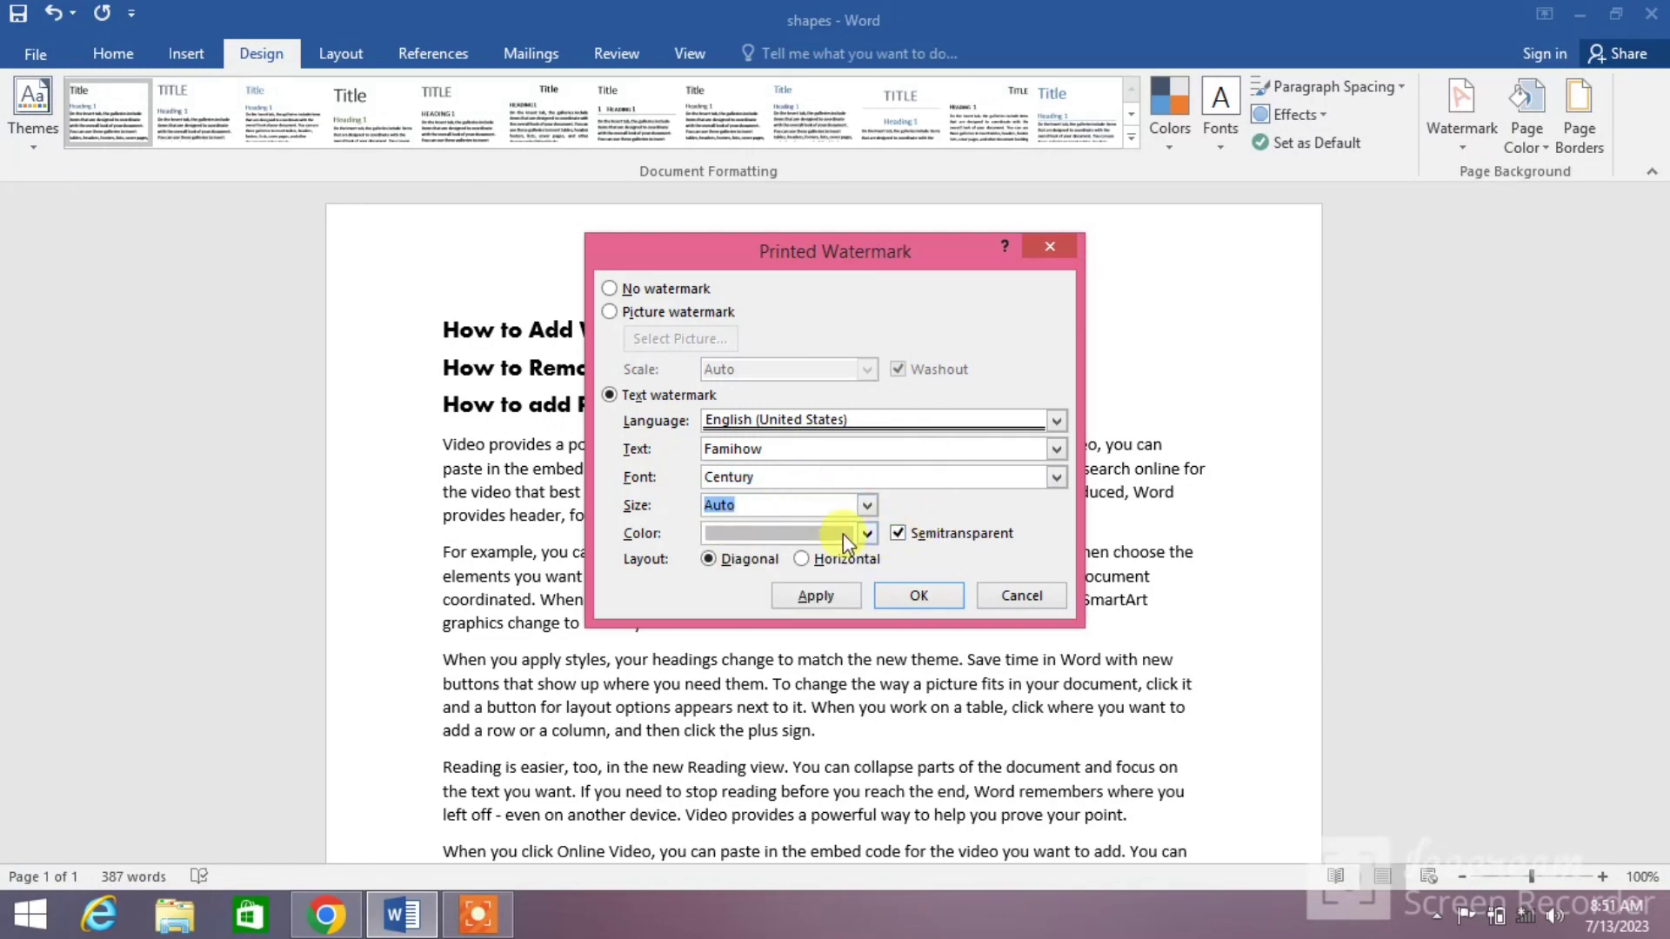
click(868, 508)
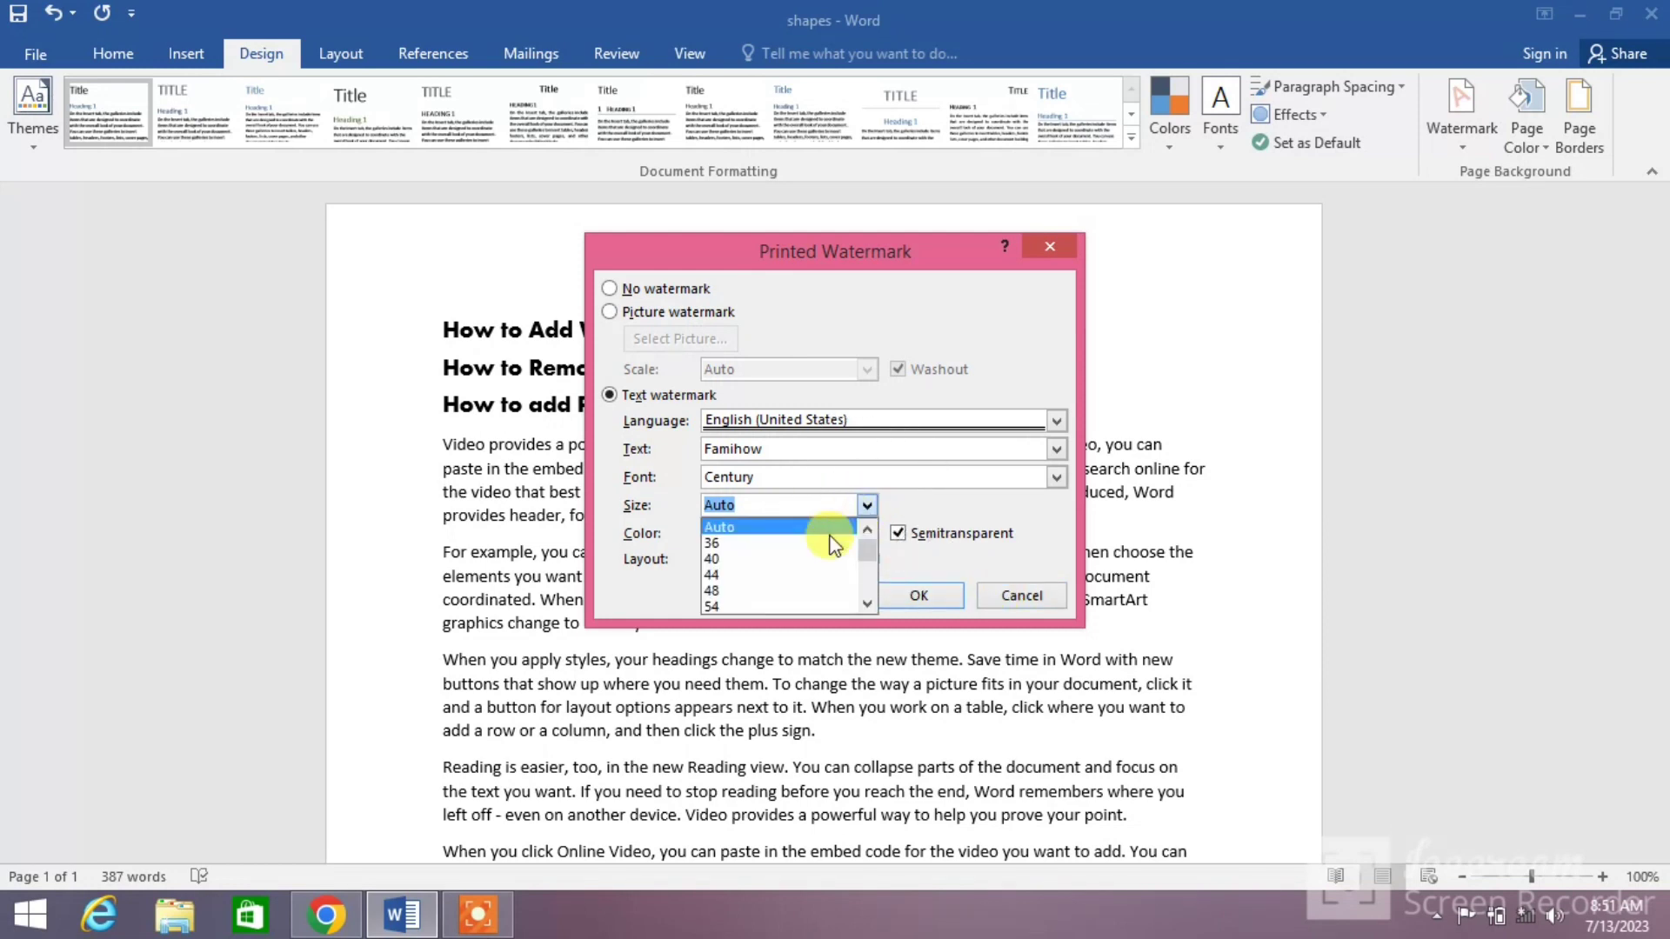
click(863, 508)
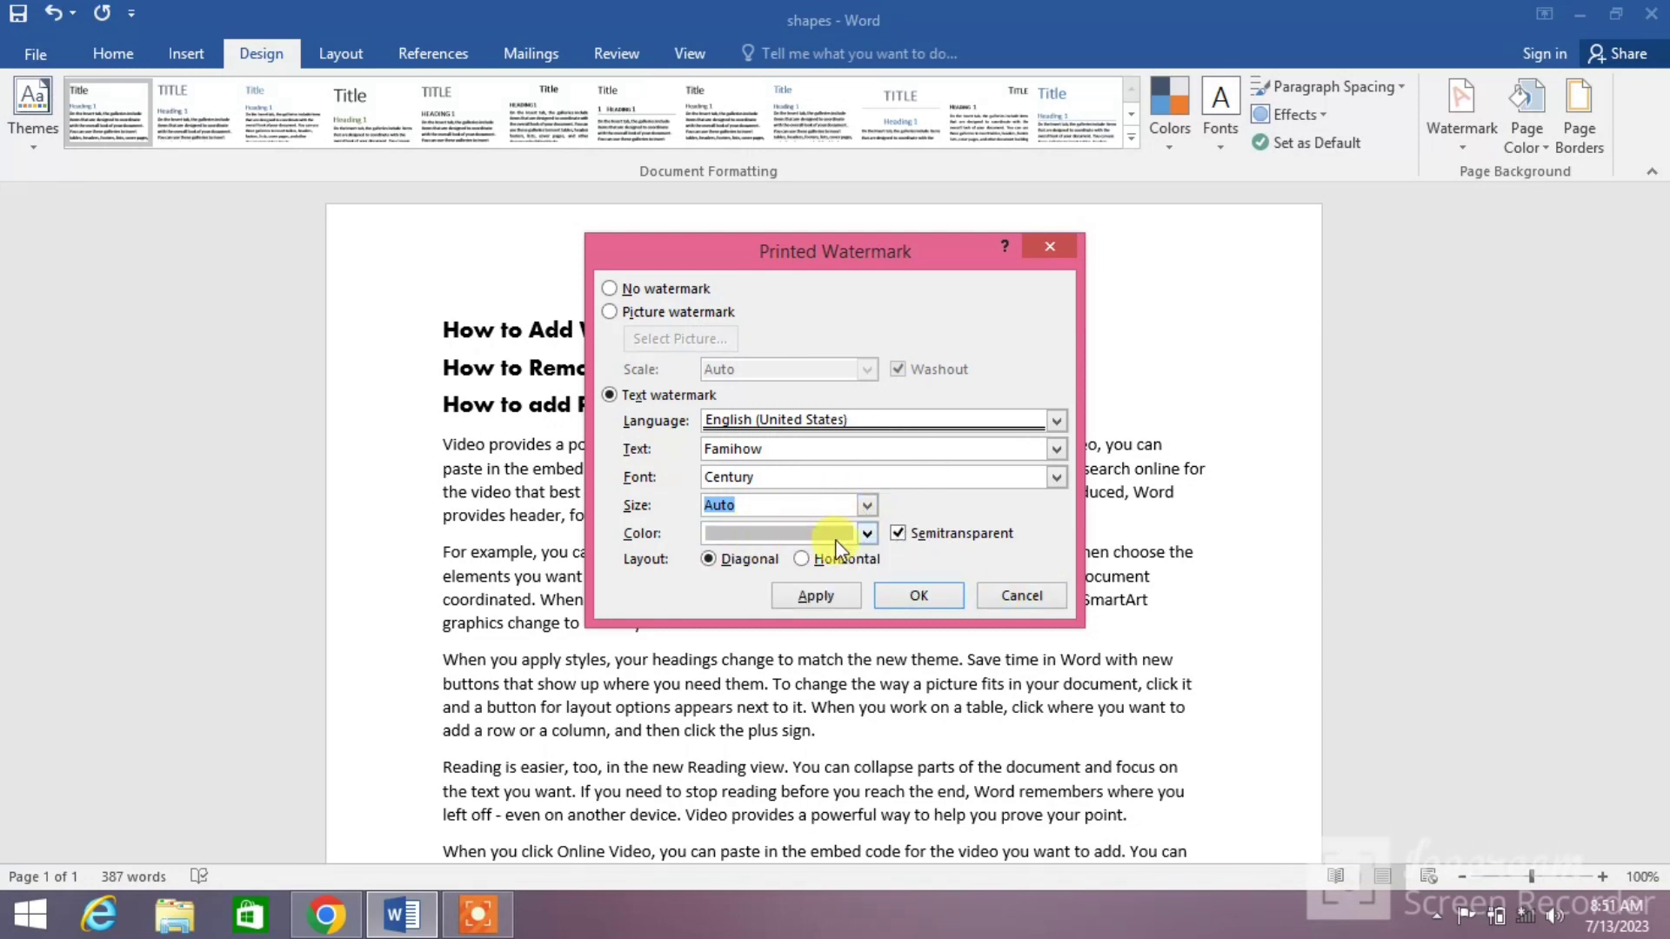
click(866, 534)
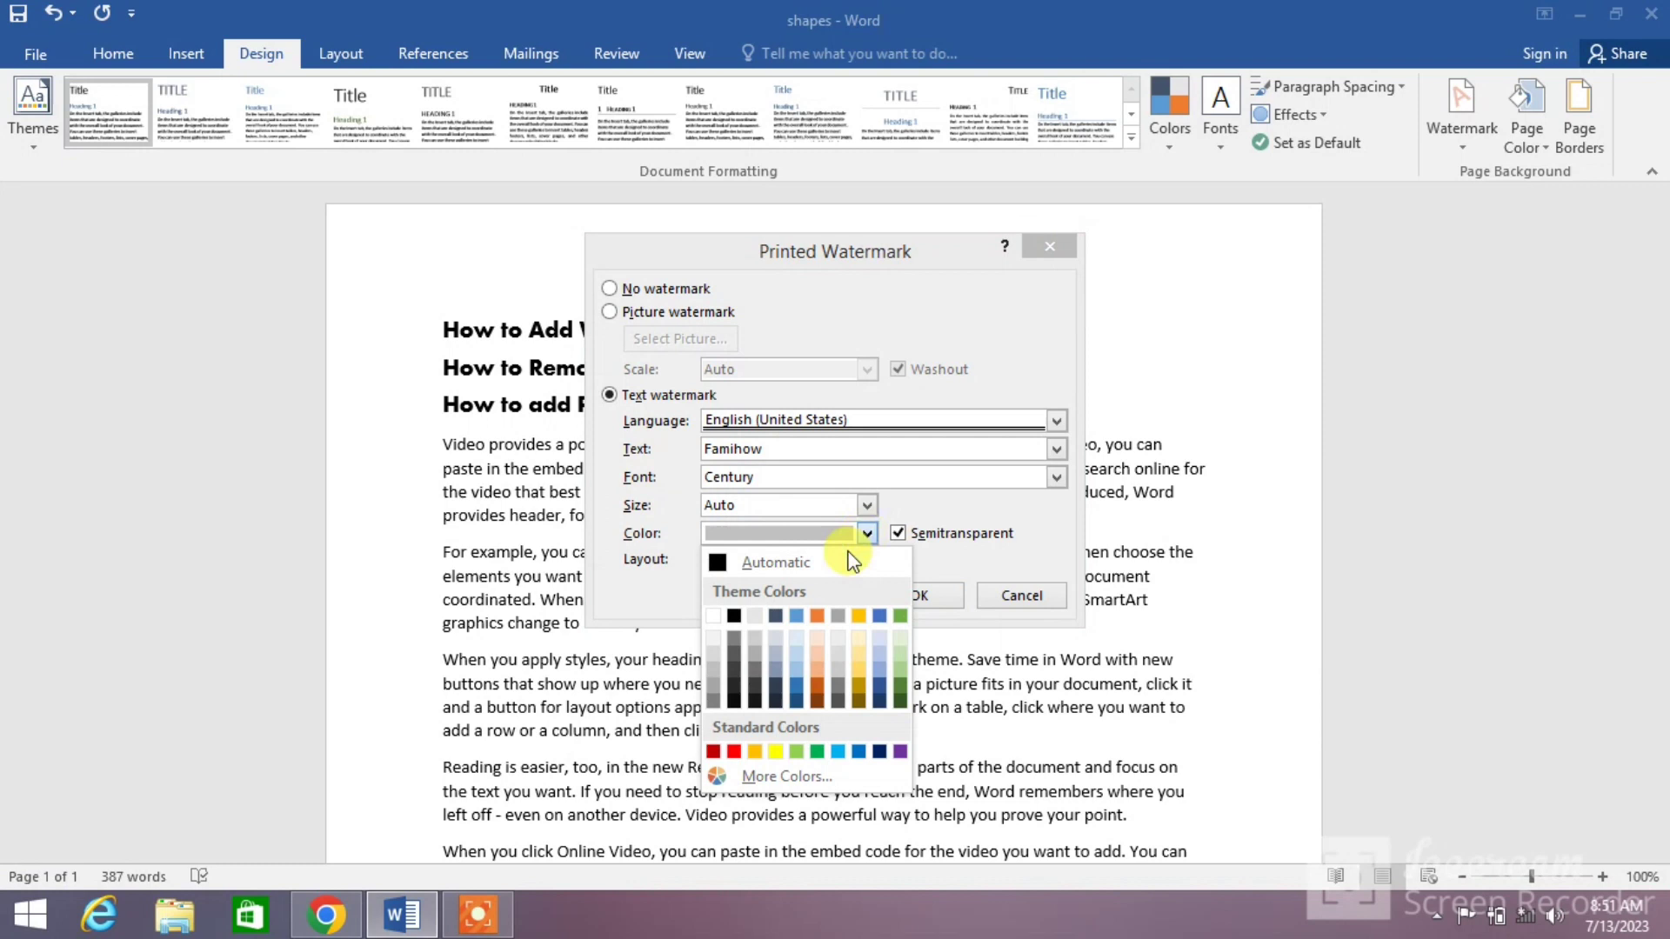
- Colour the Famihow watermark dark blue-grey and switch its layout to Horizontal
click(776, 616)
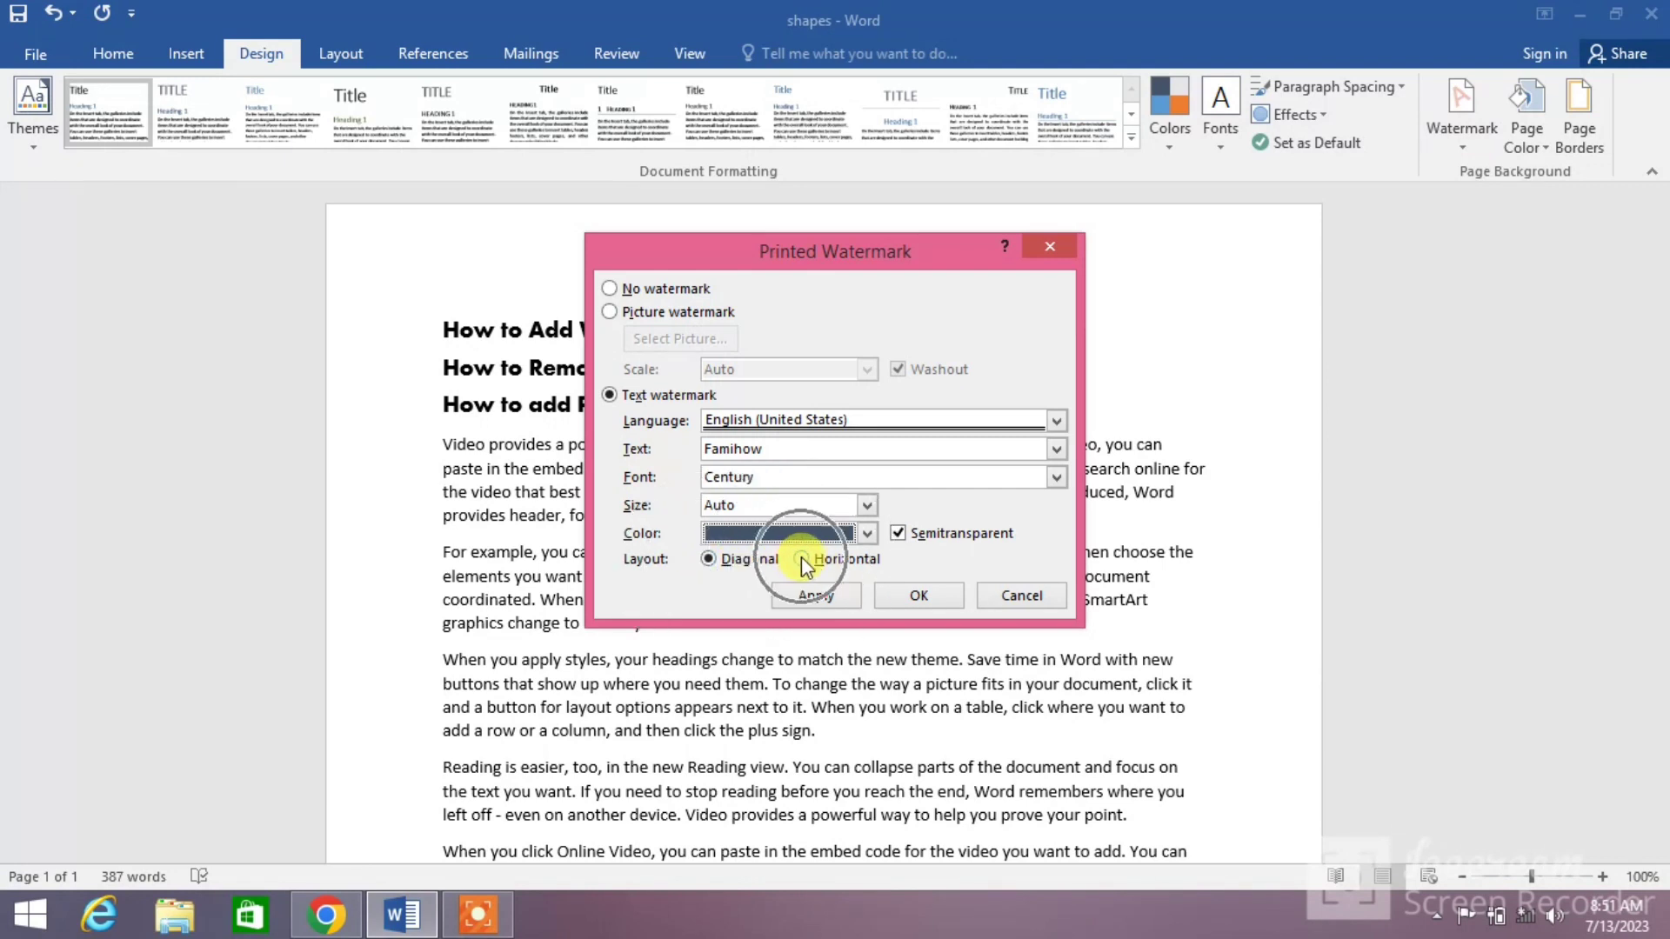
click(734, 559)
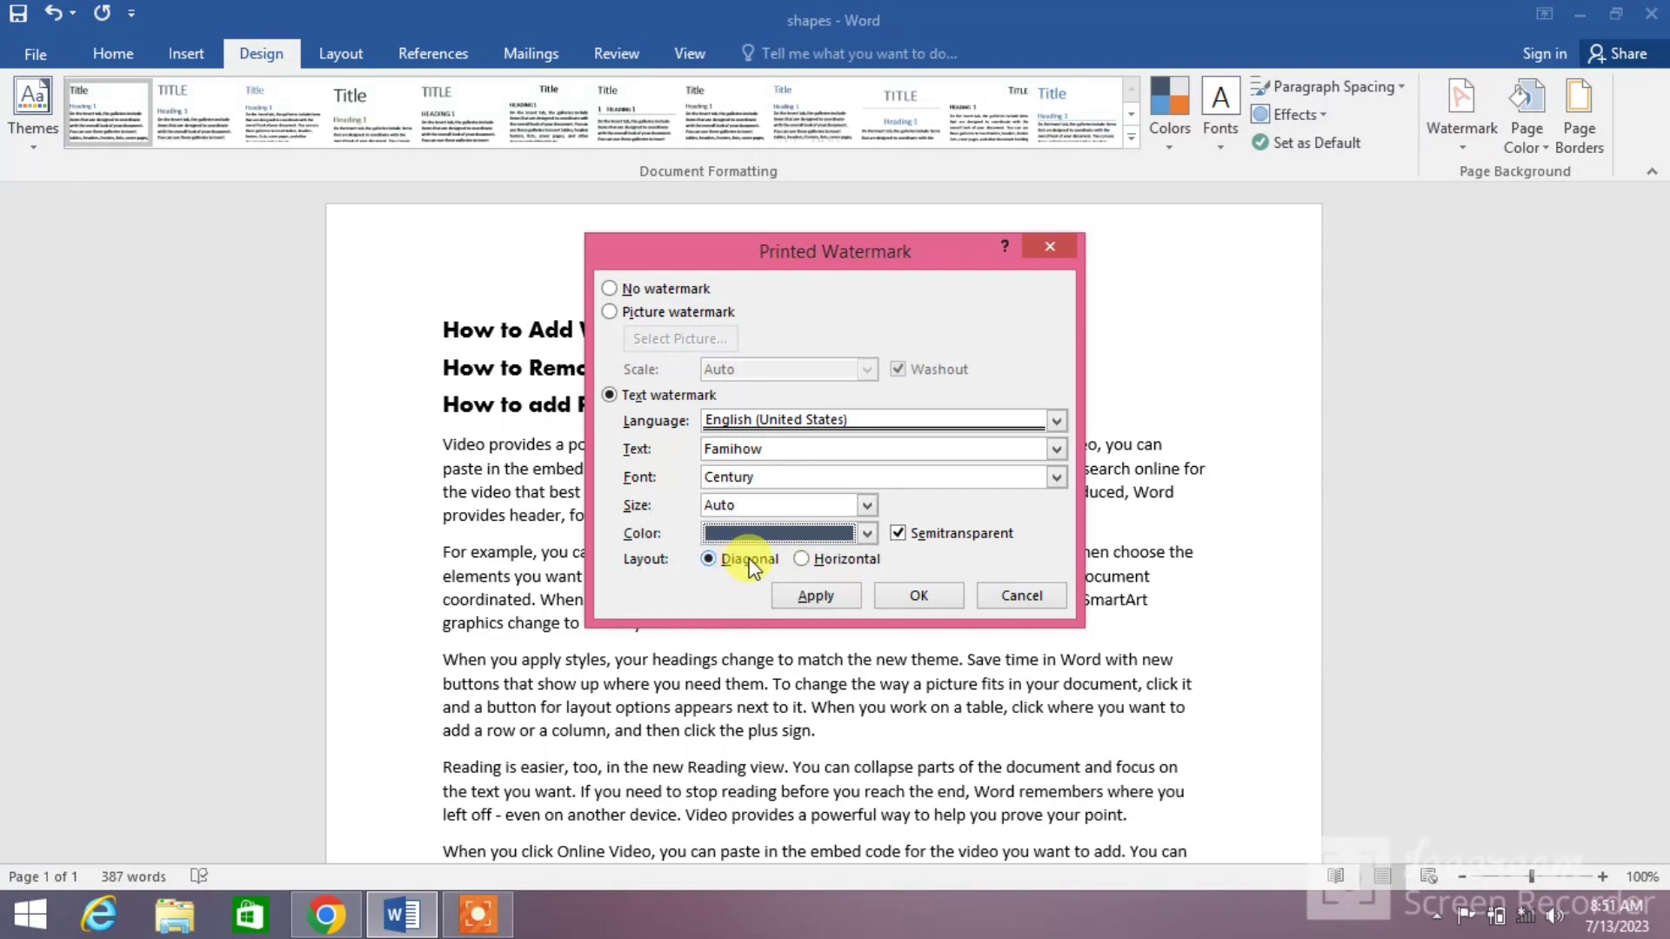
click(804, 561)
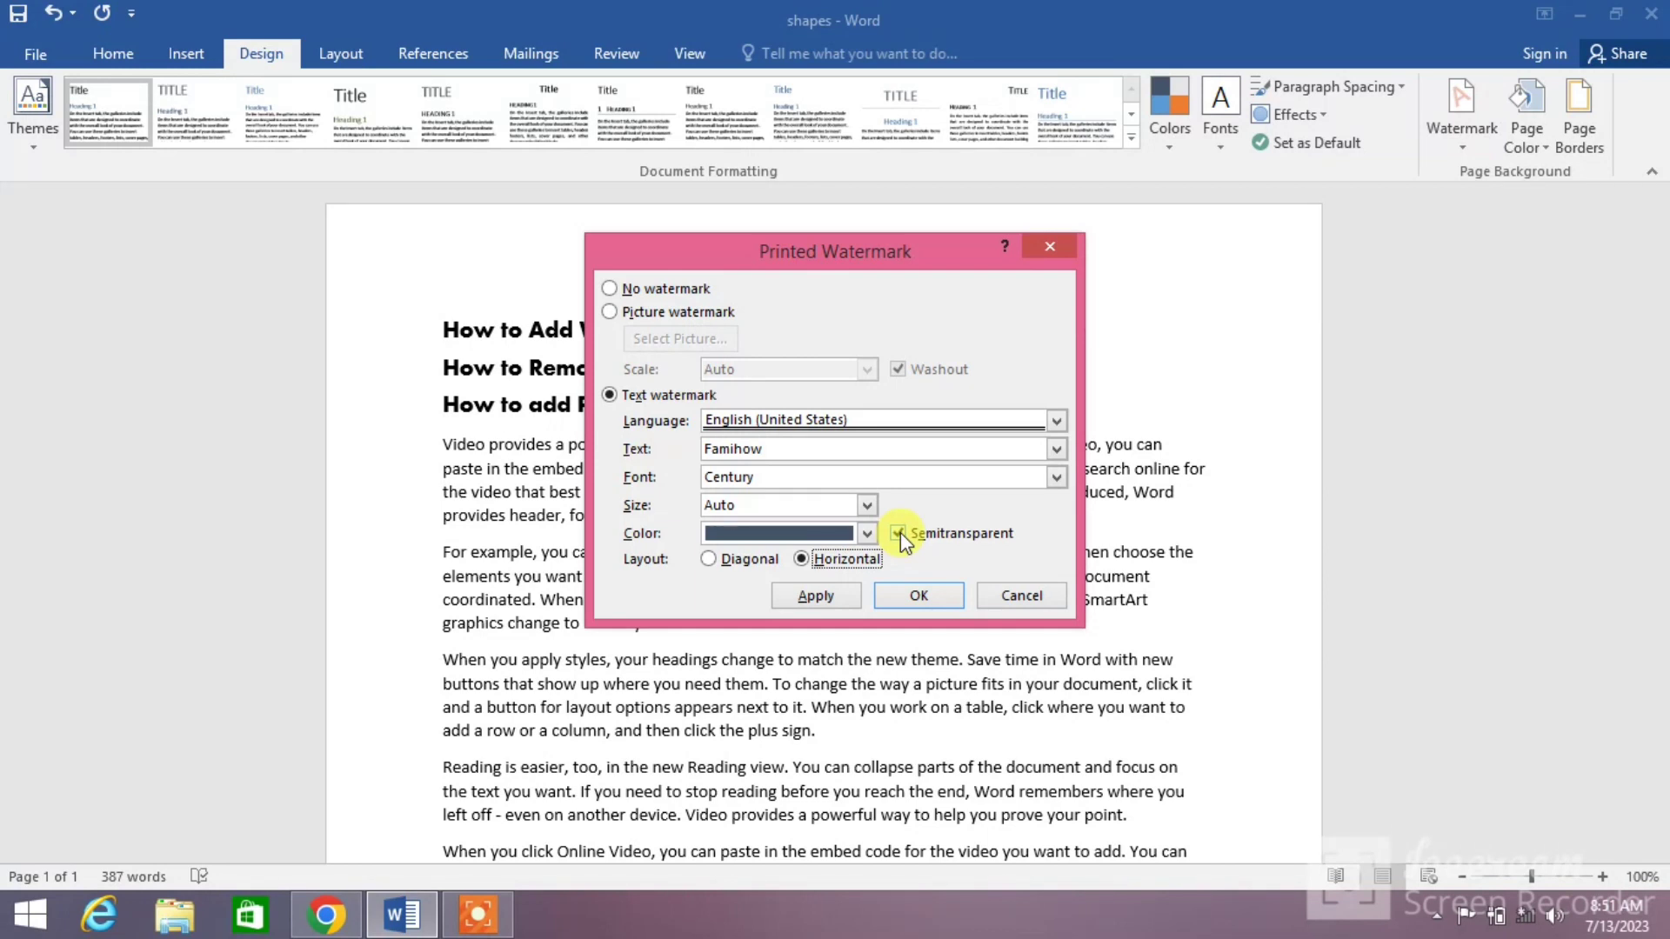
- Apply the horizontal Famihow watermark to the page and close the dialog
click(849, 597)
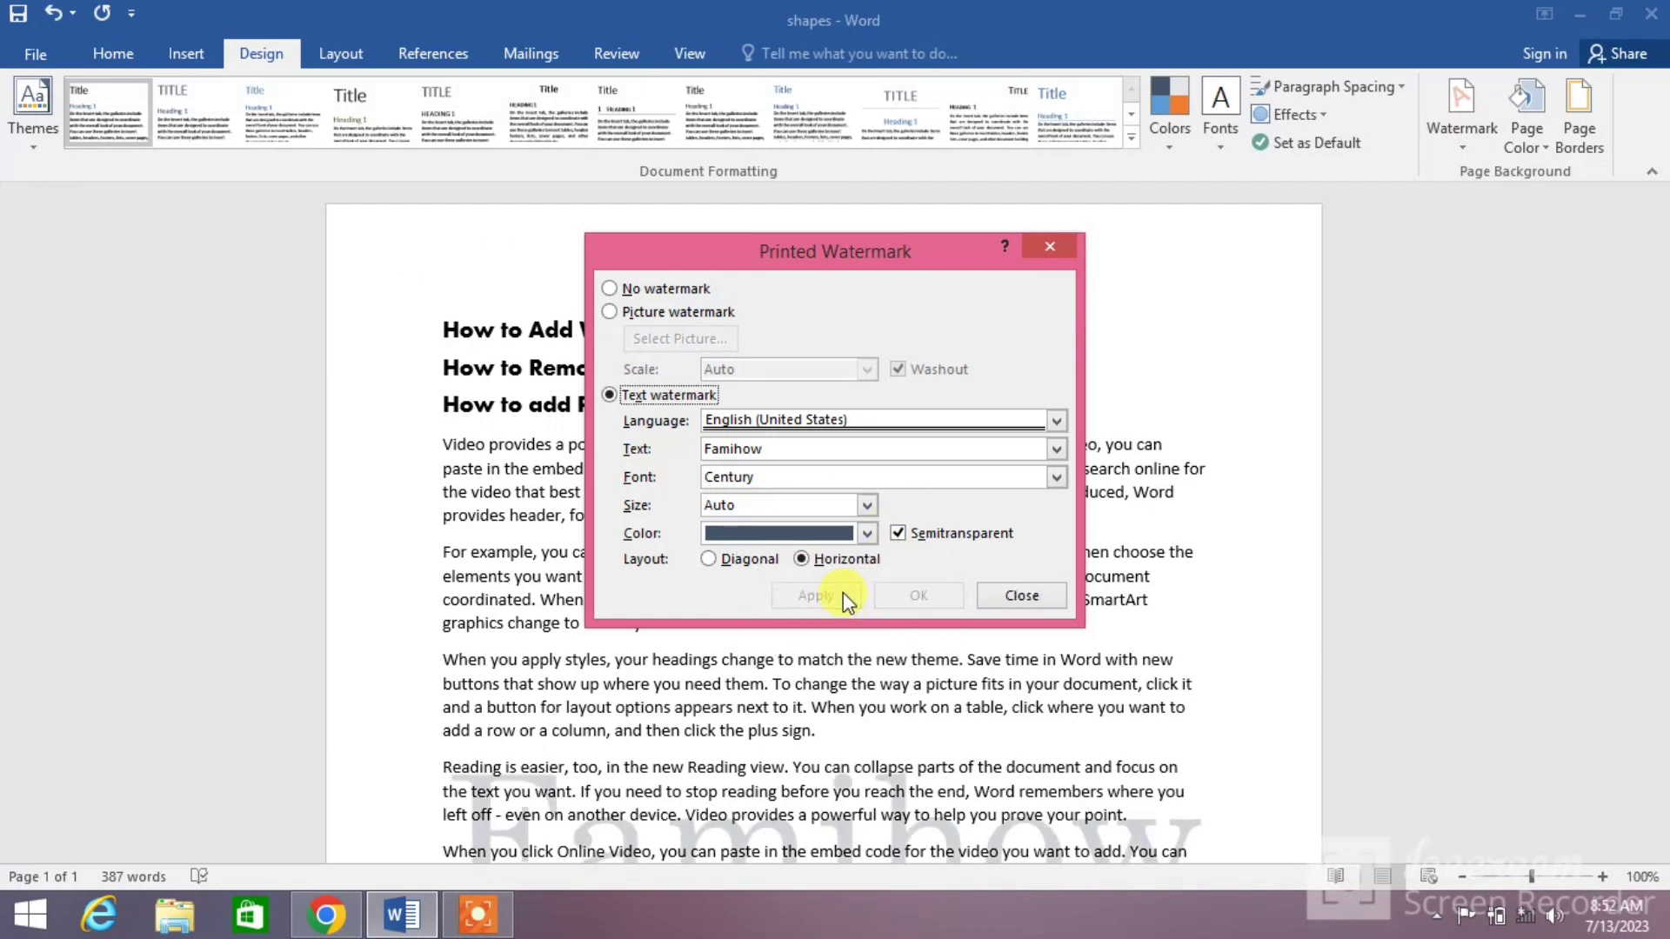
click(1024, 593)
scroll(978, 635, down, 1)
scroll(979, 635, down, 2)
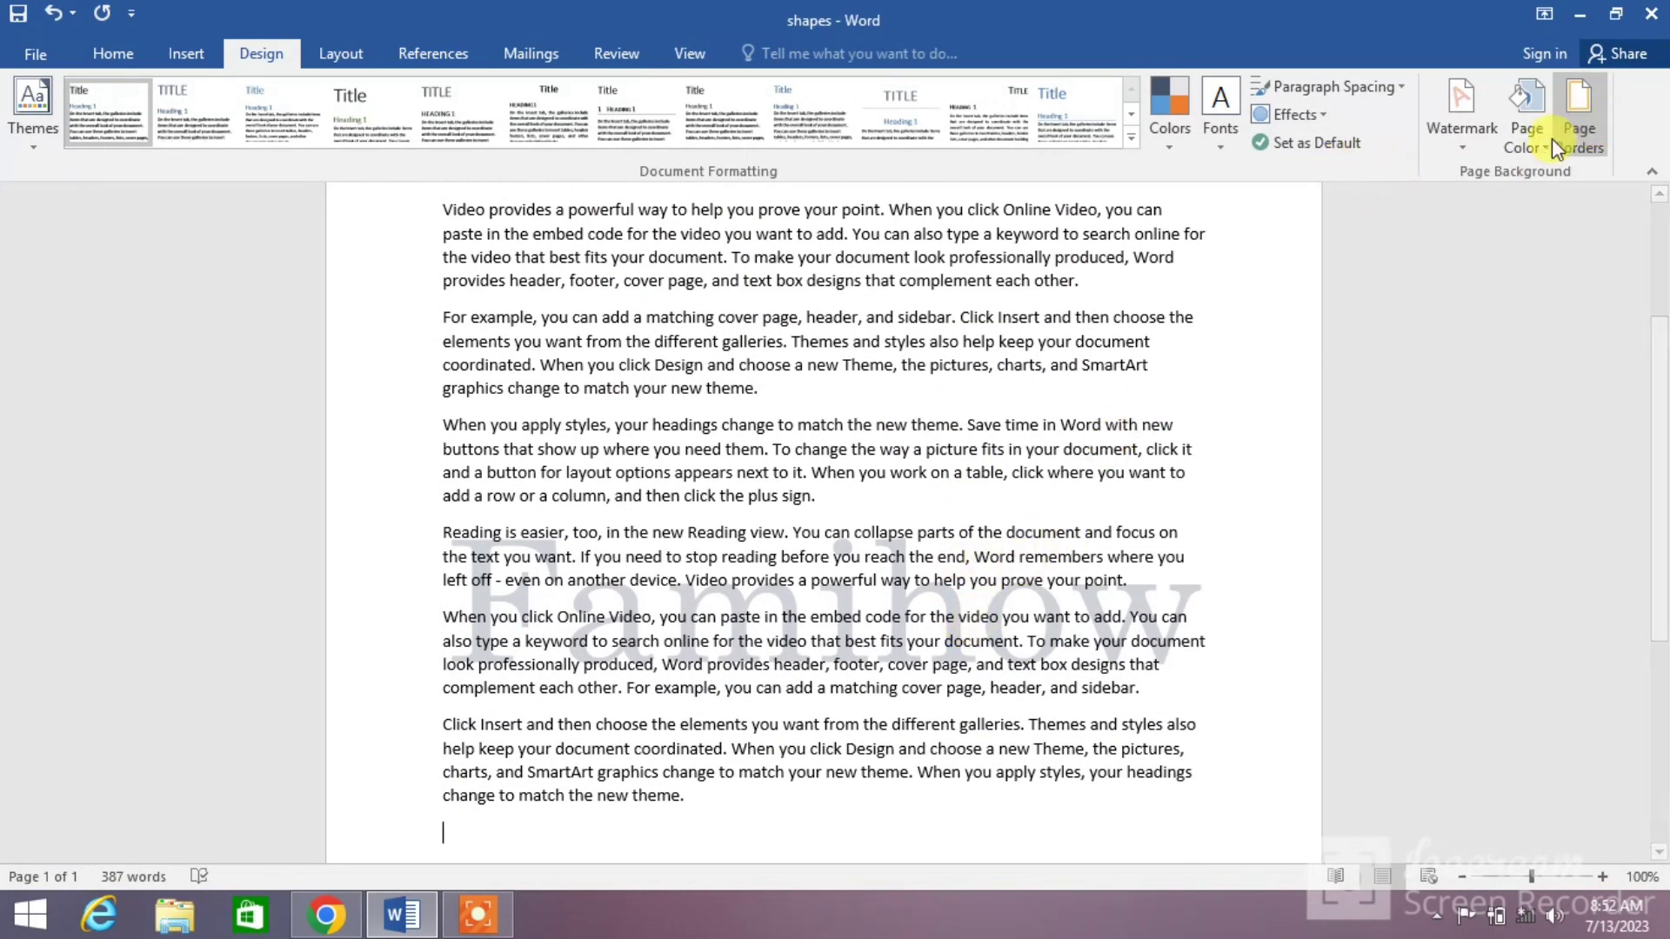
- Turn off Semitransparent for the watermark, apply it, and close the dialog
click(1495, 143)
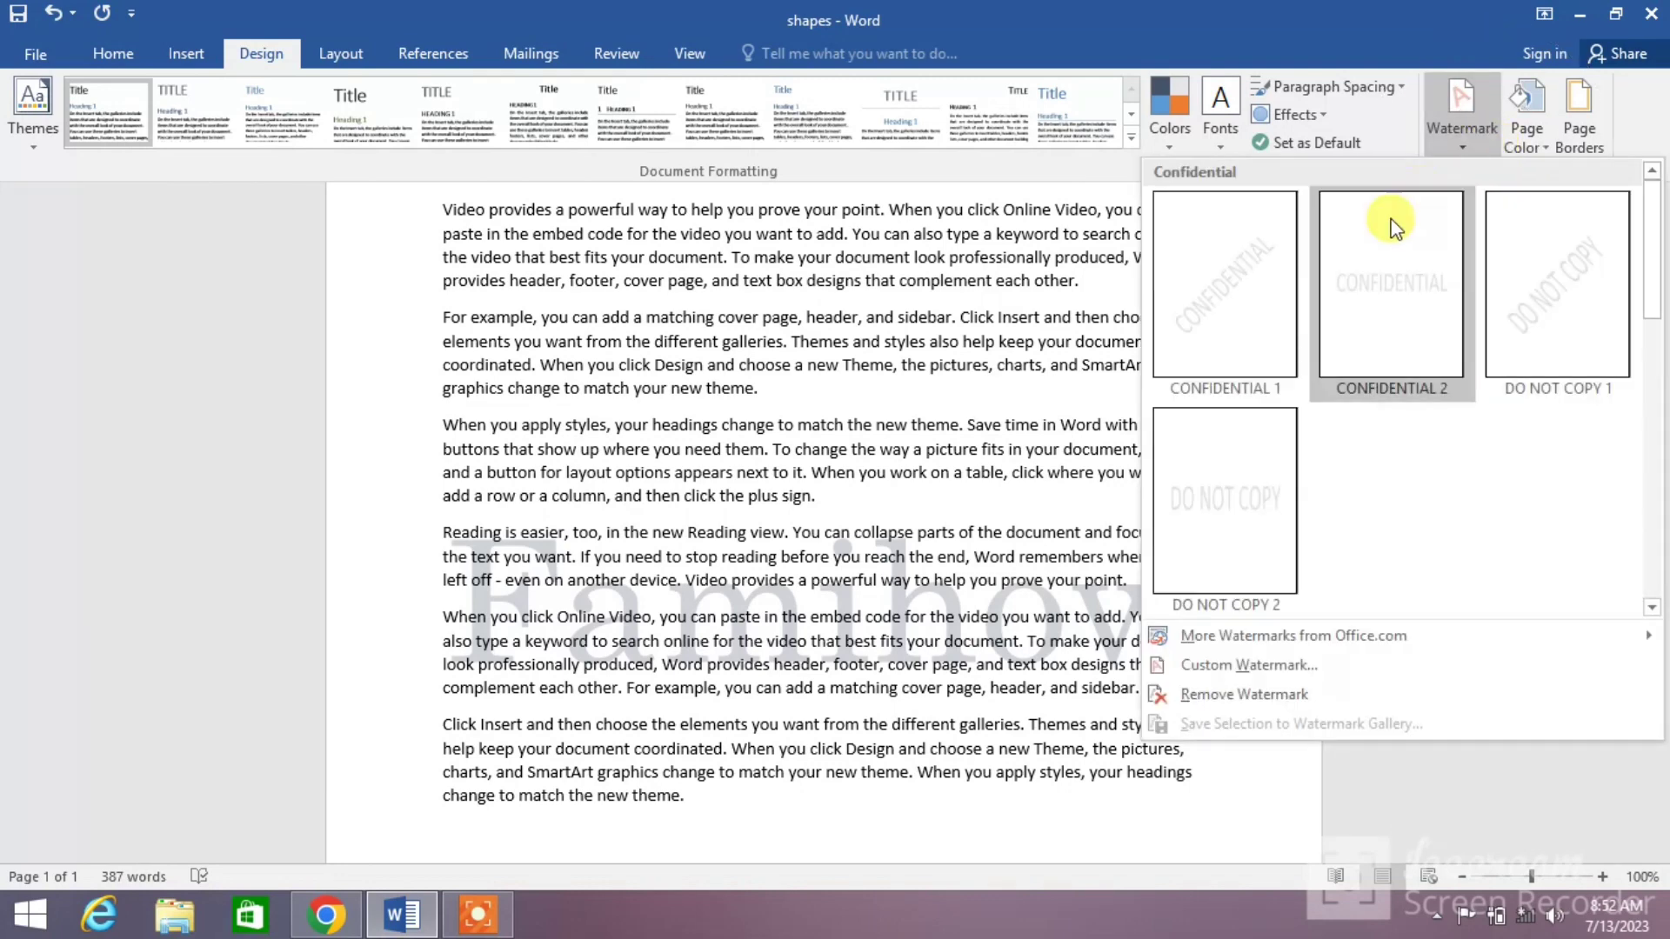
click(1276, 667)
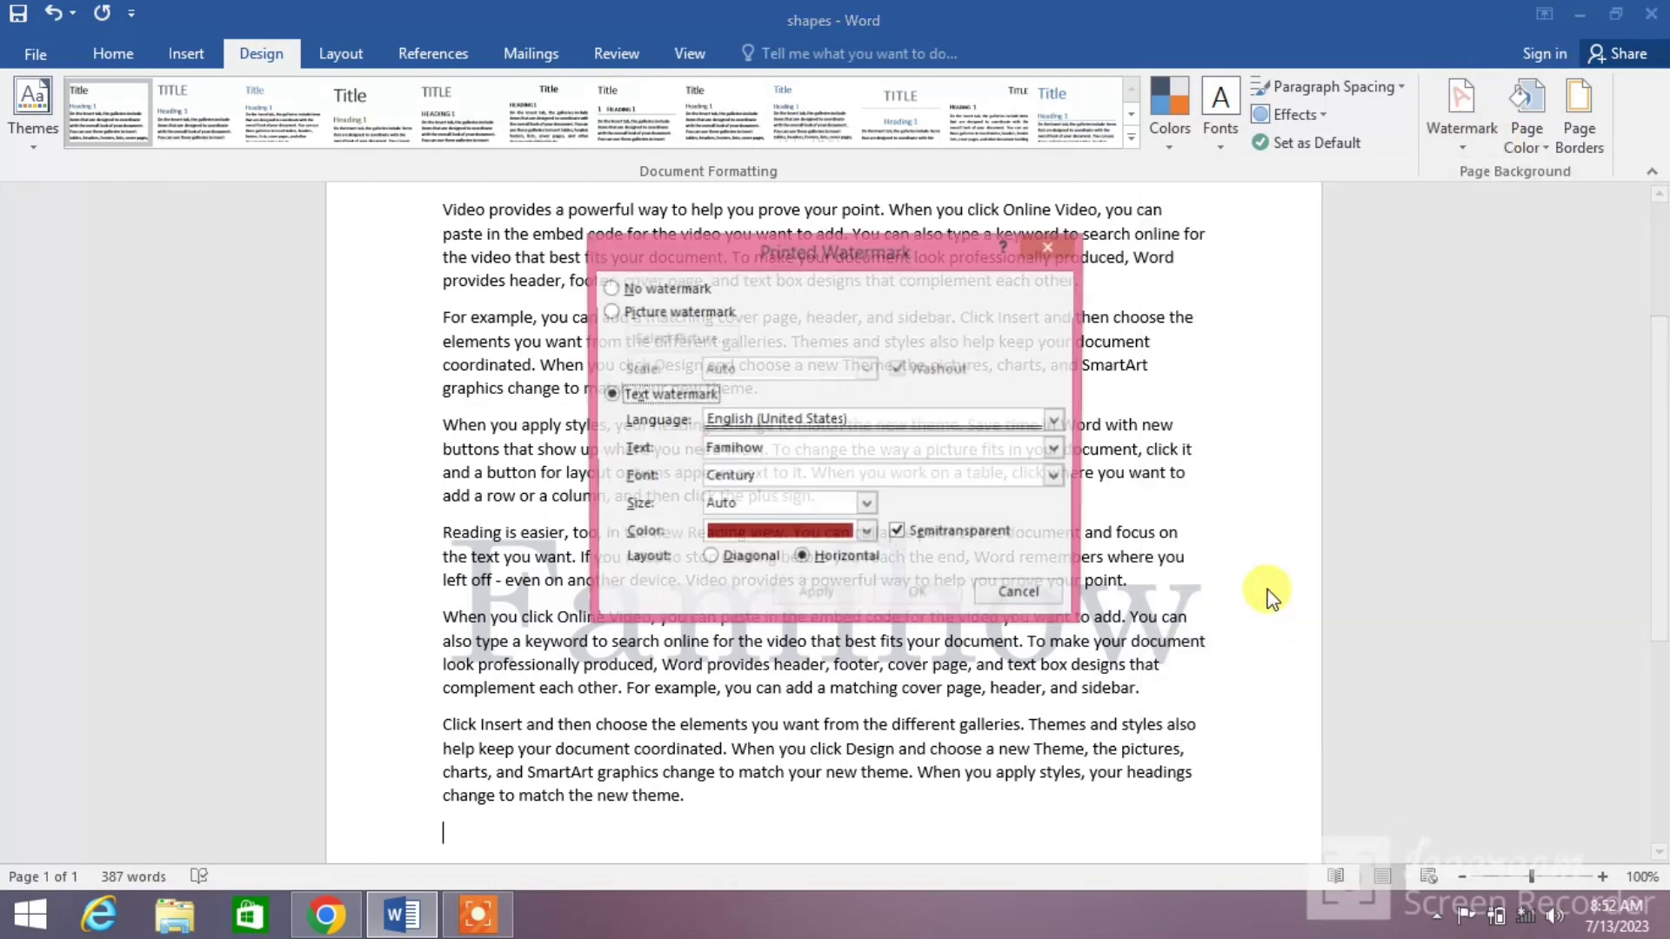
click(898, 532)
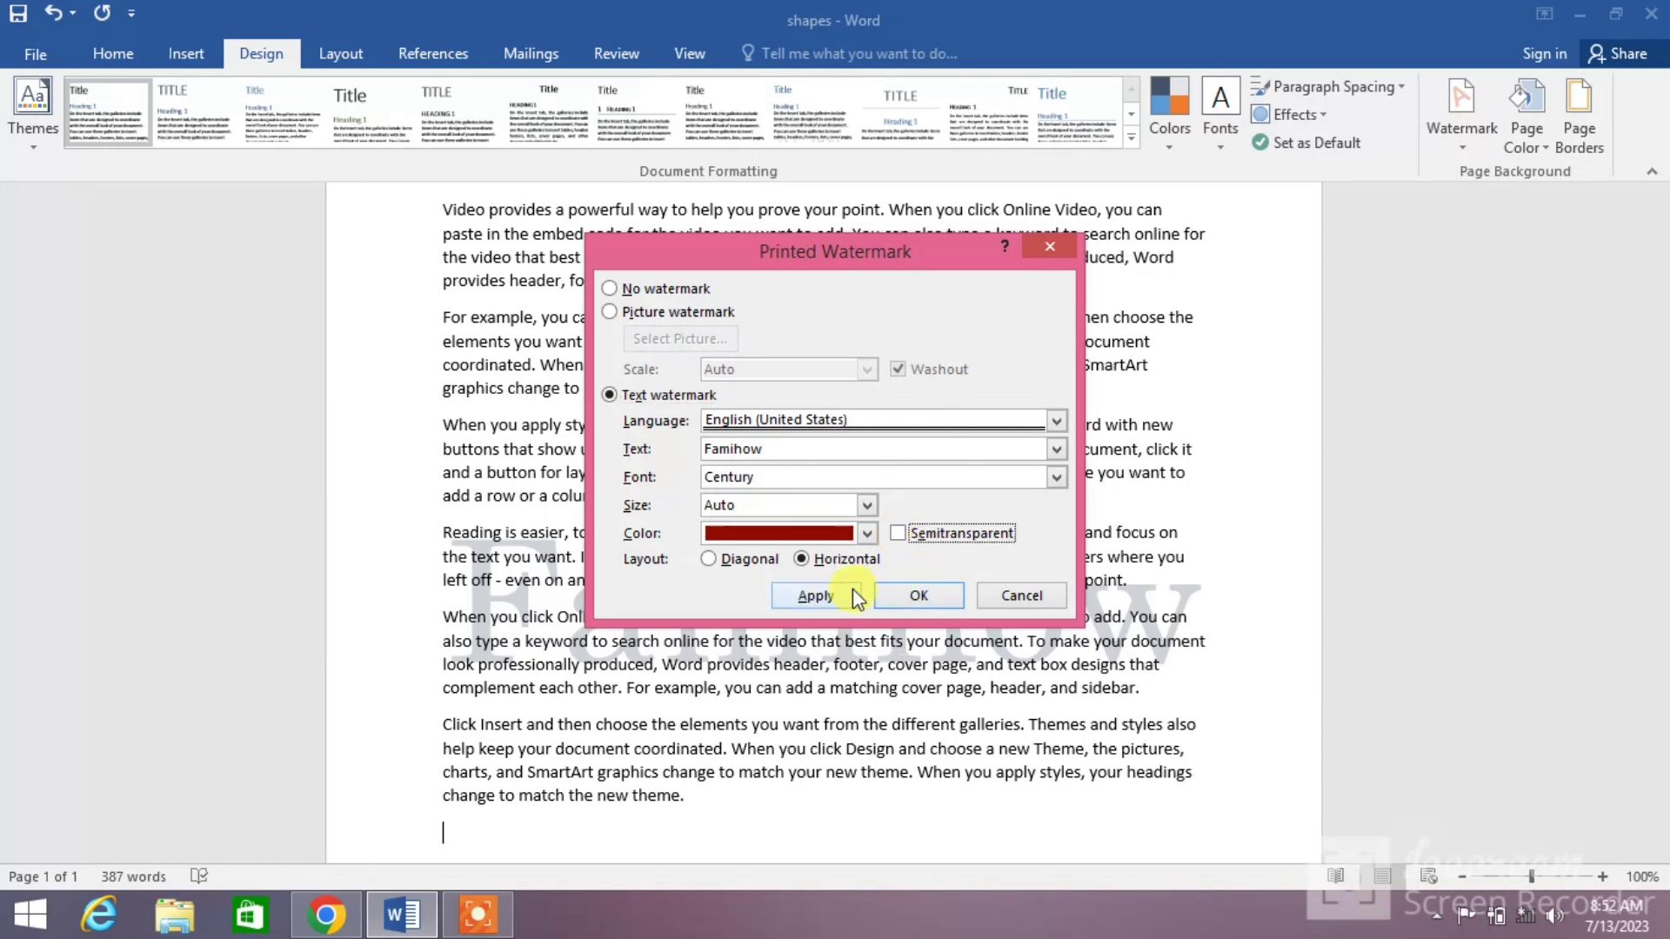
click(852, 591)
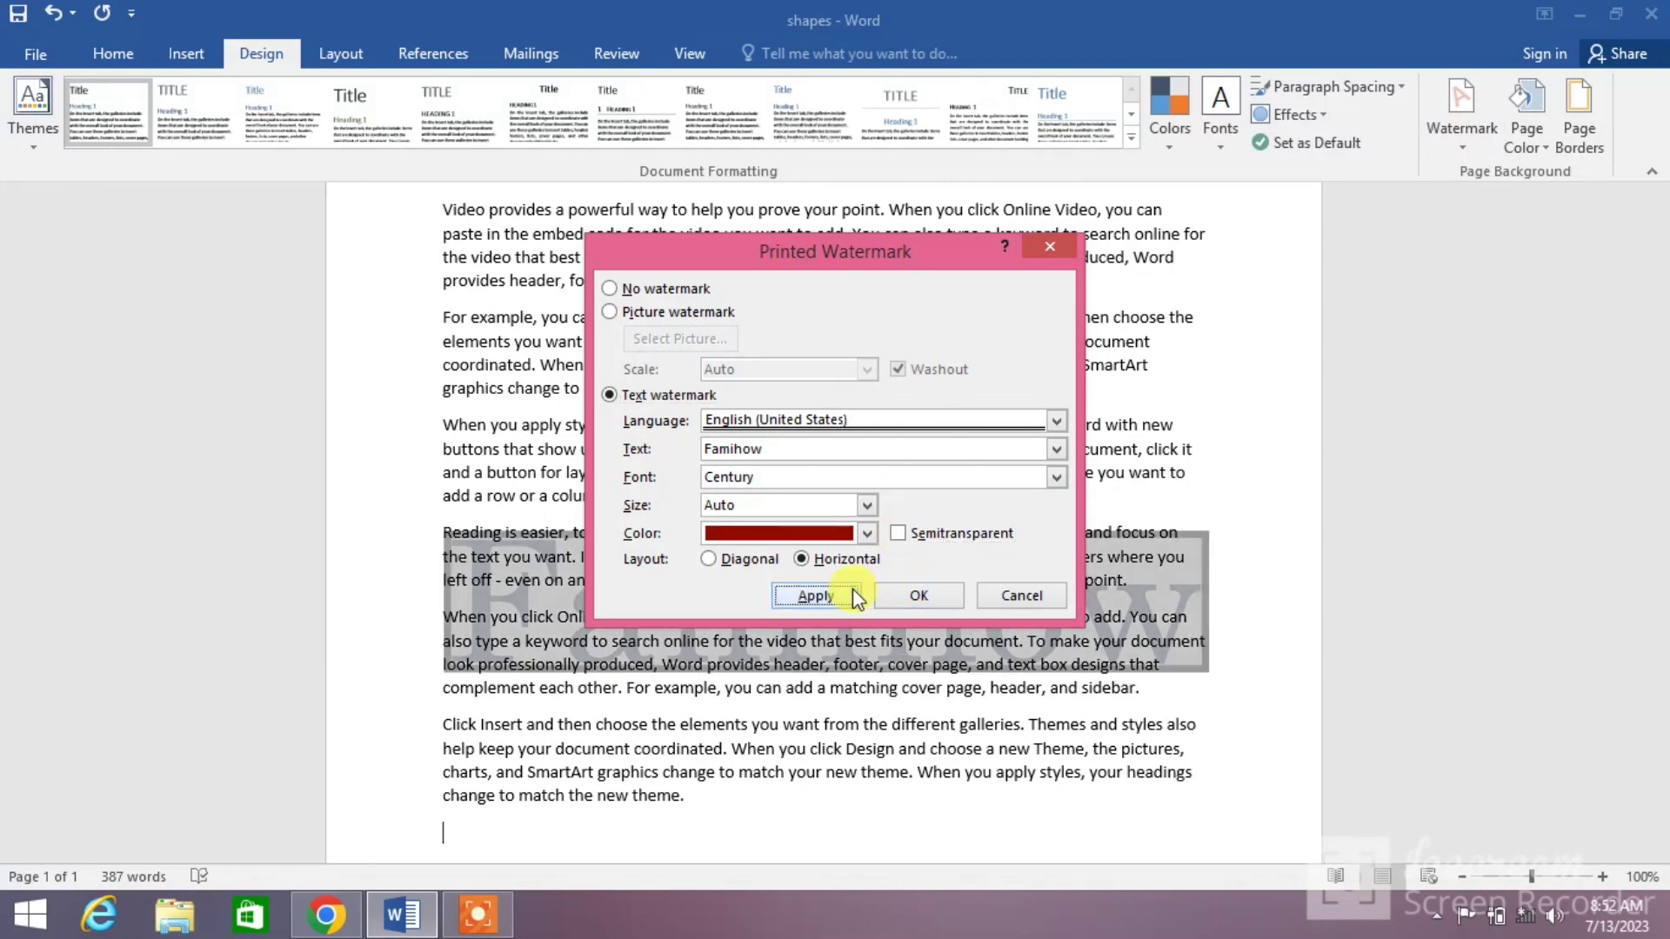
click(1014, 595)
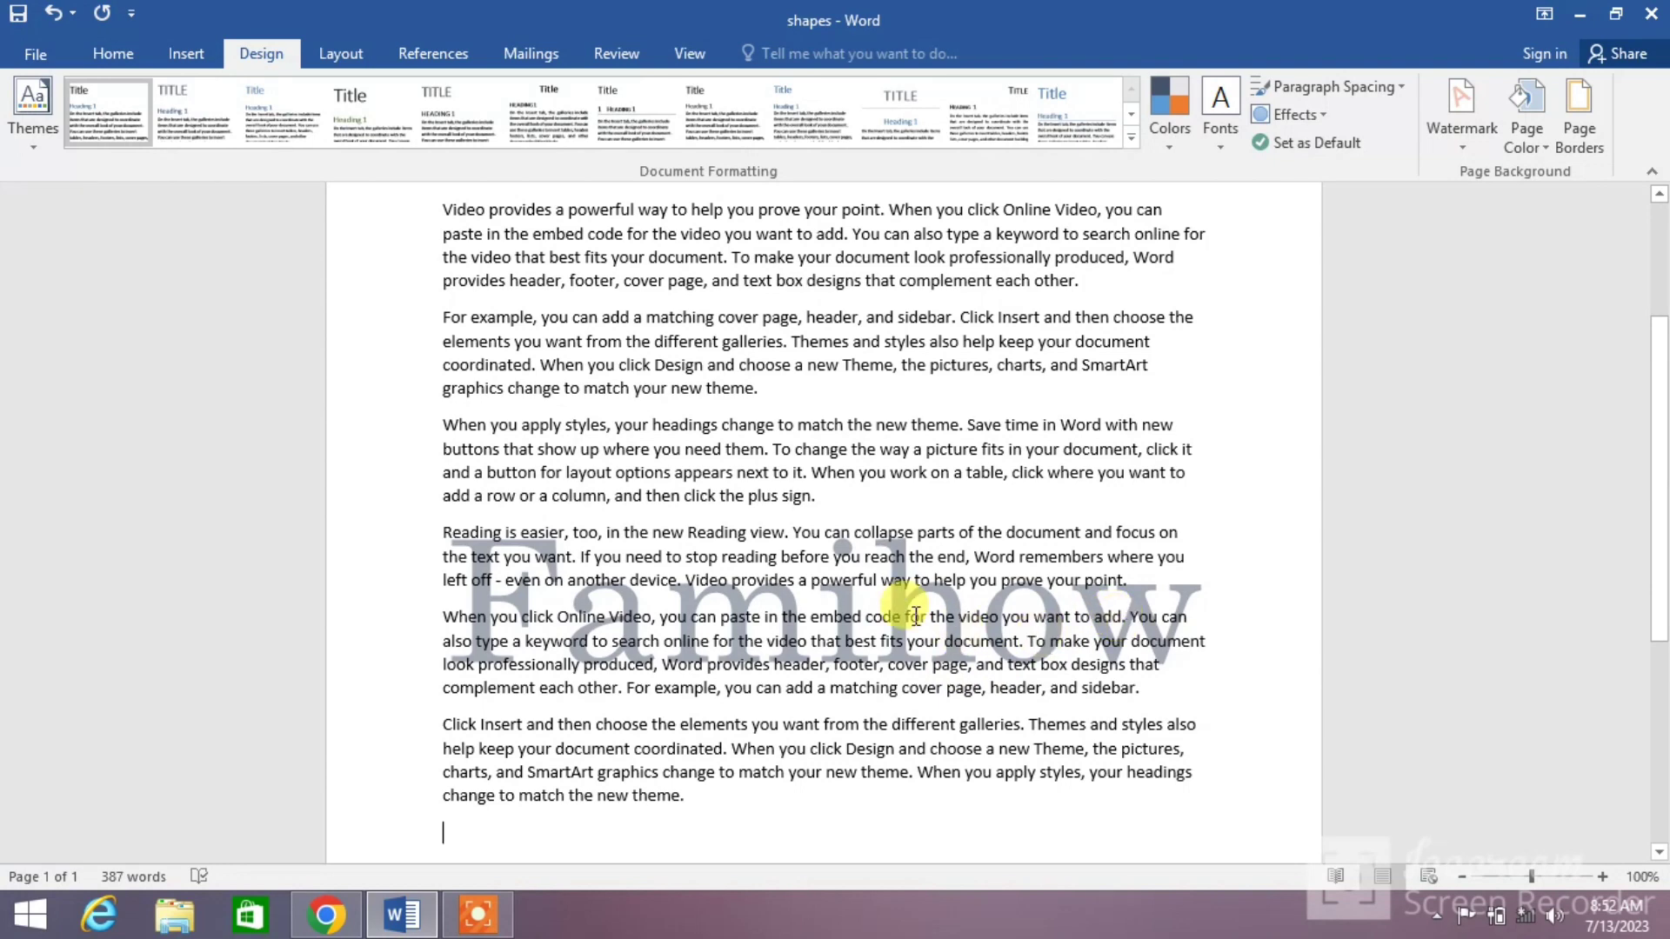
scroll(916, 615, down, 1)
scroll(1035, 531, up, 2)
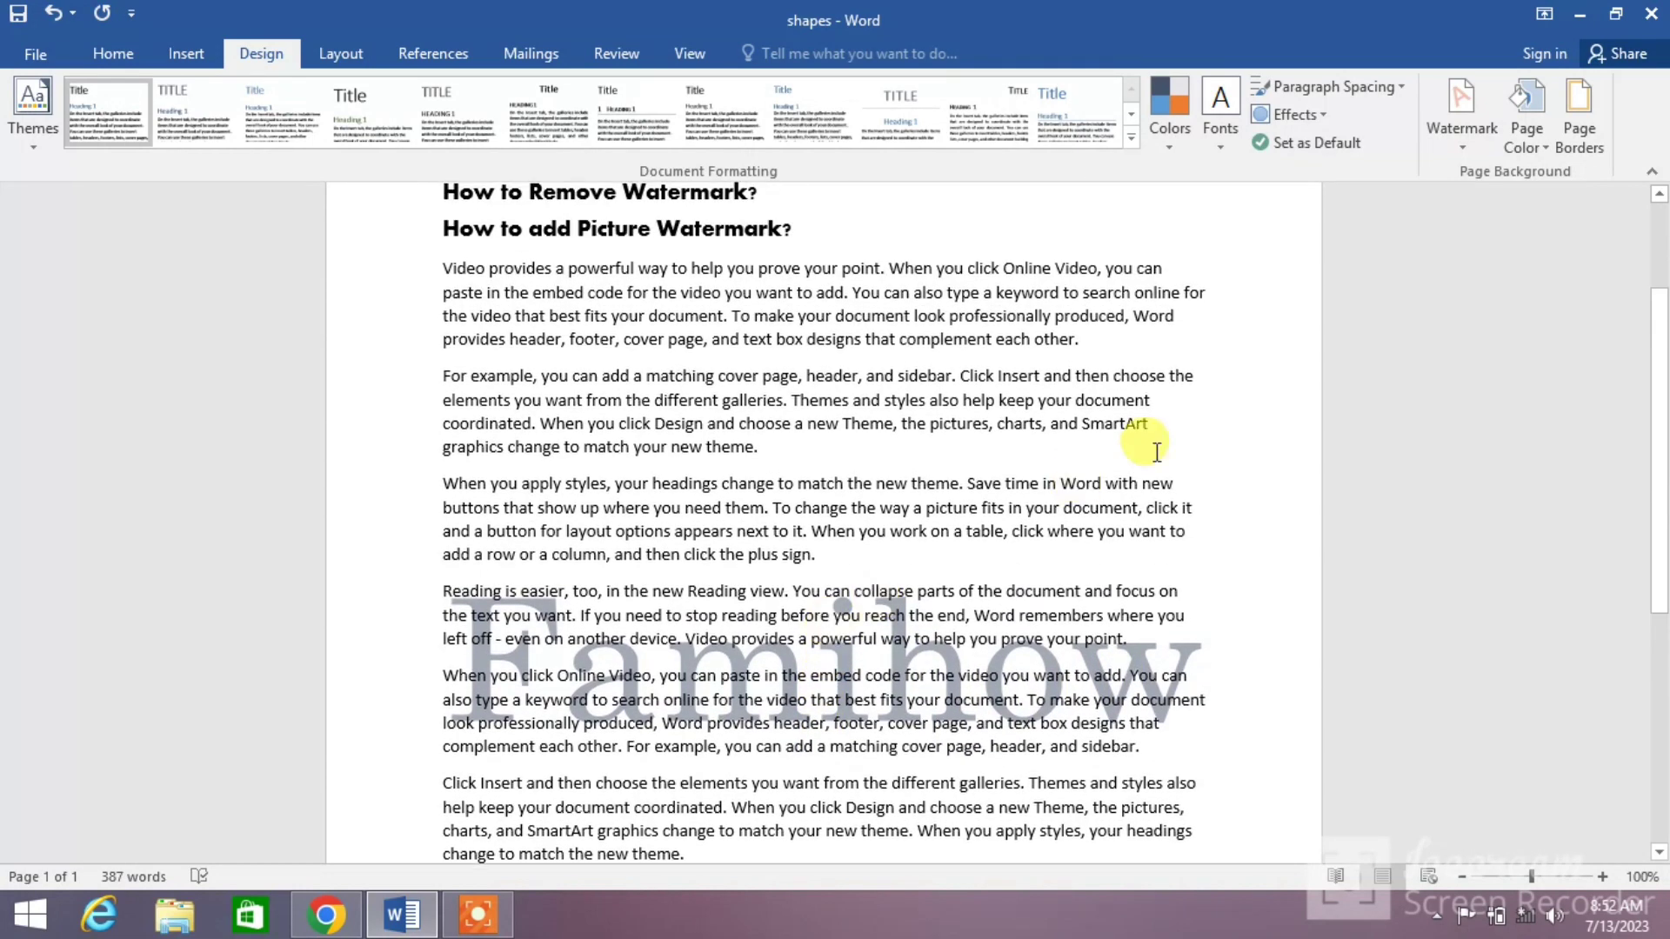
scroll(842, 291, up, 3)
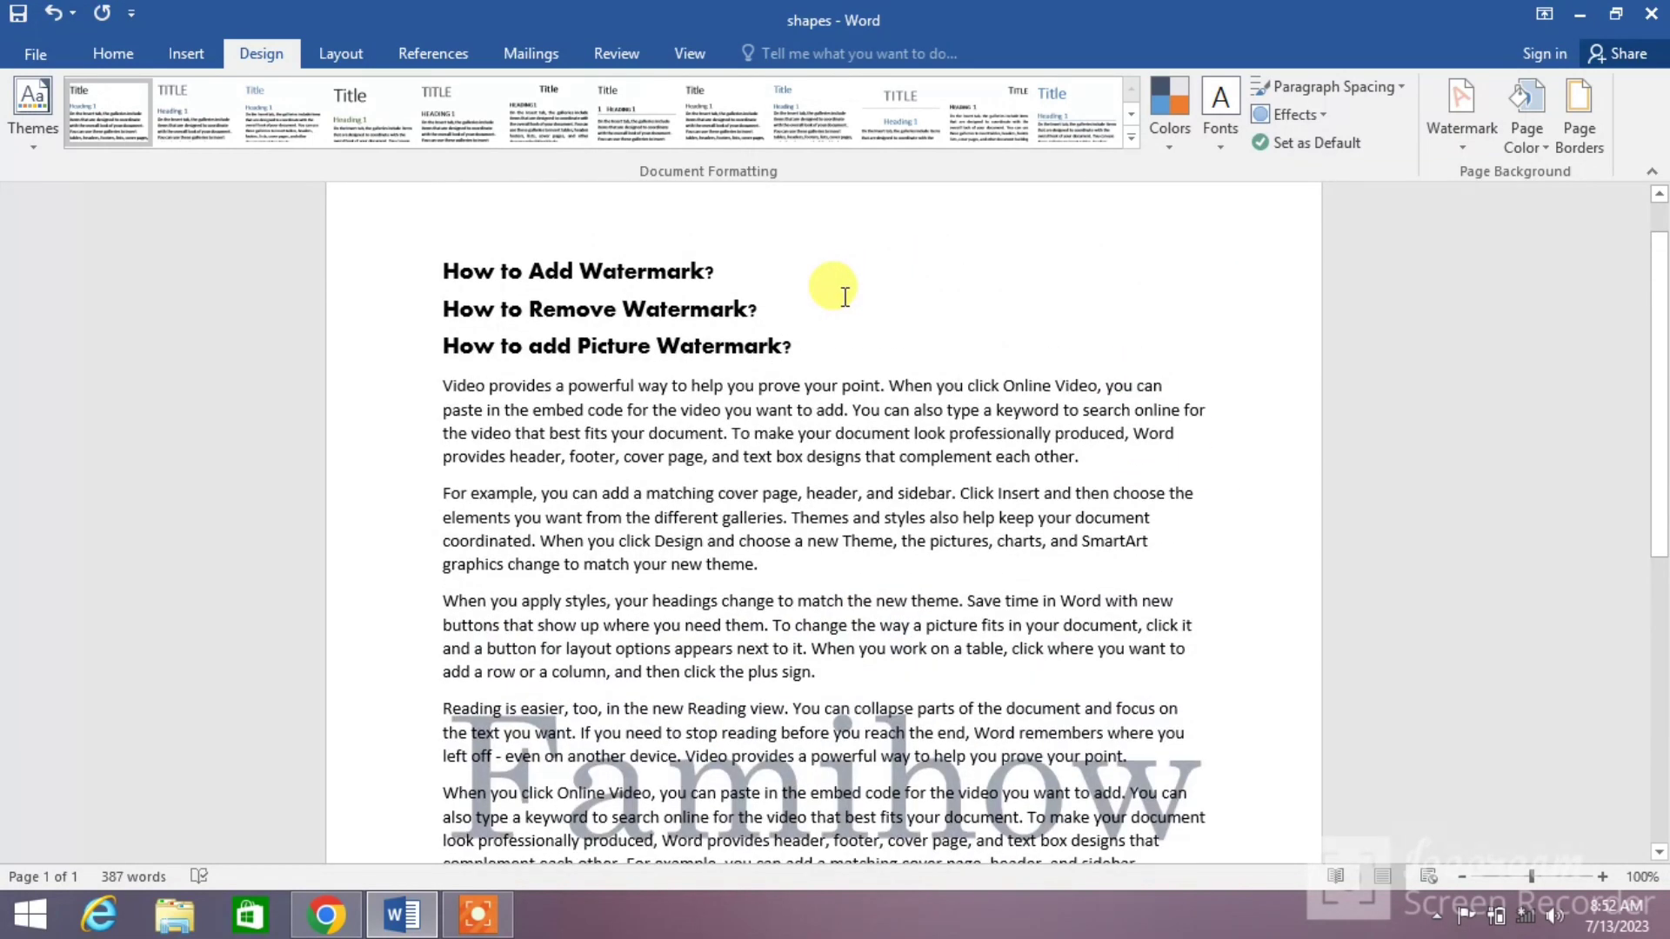
- Remove the Famihow watermark using Design > Watermark > Remove Watermark
drag(722, 309, 430, 306)
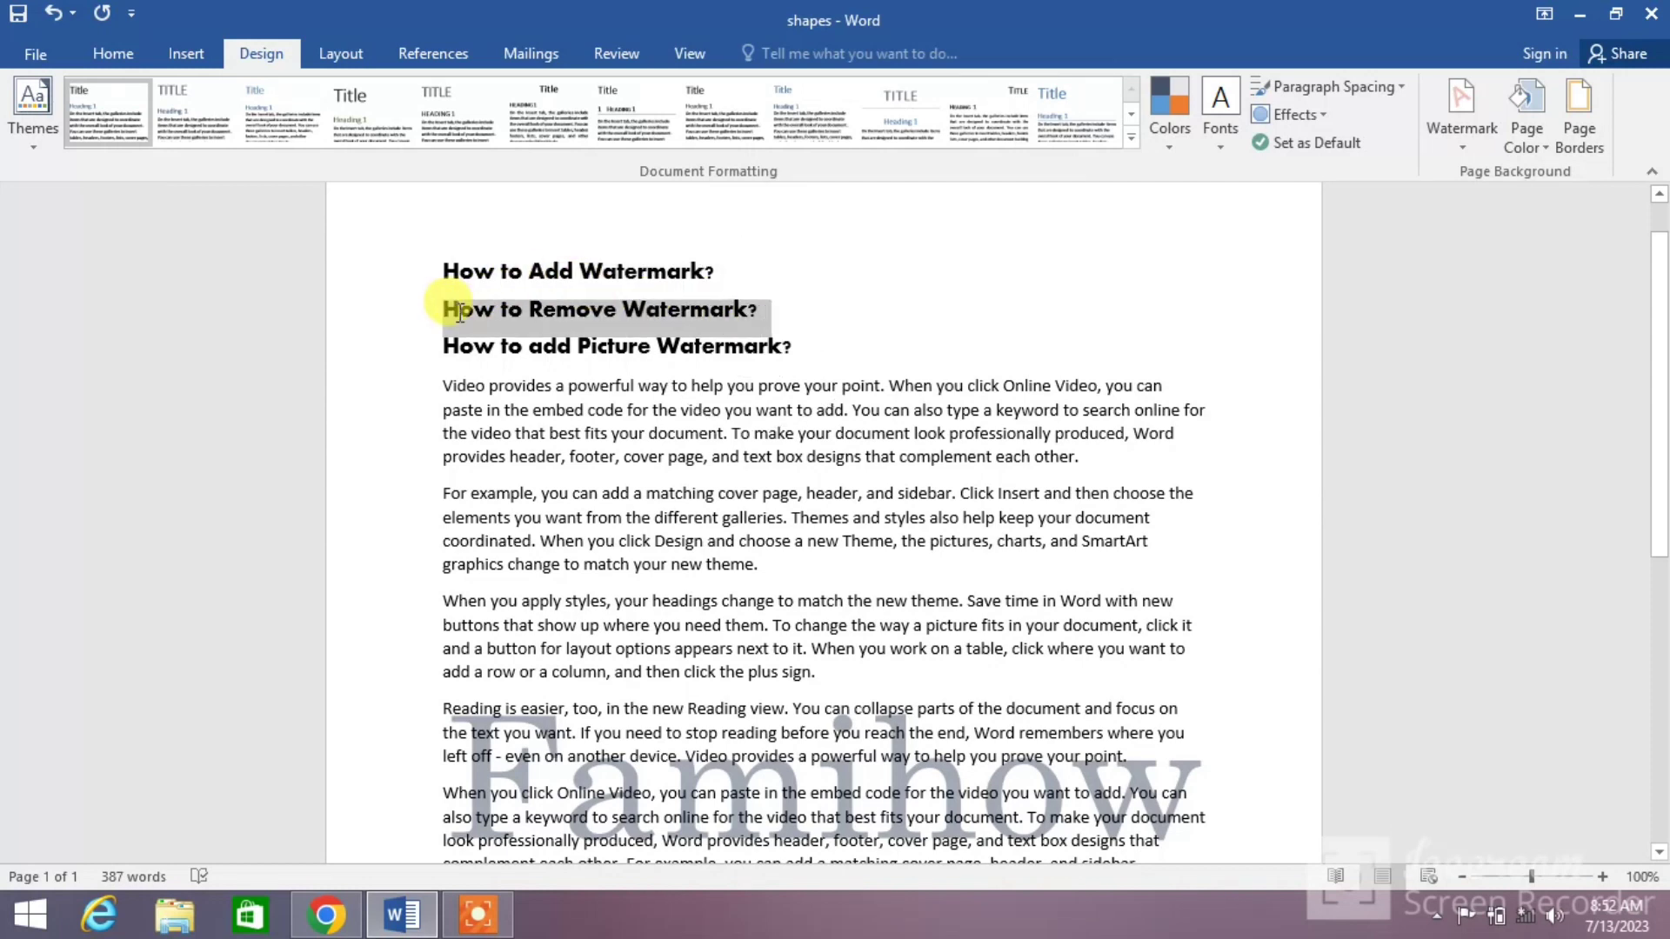
click(1465, 148)
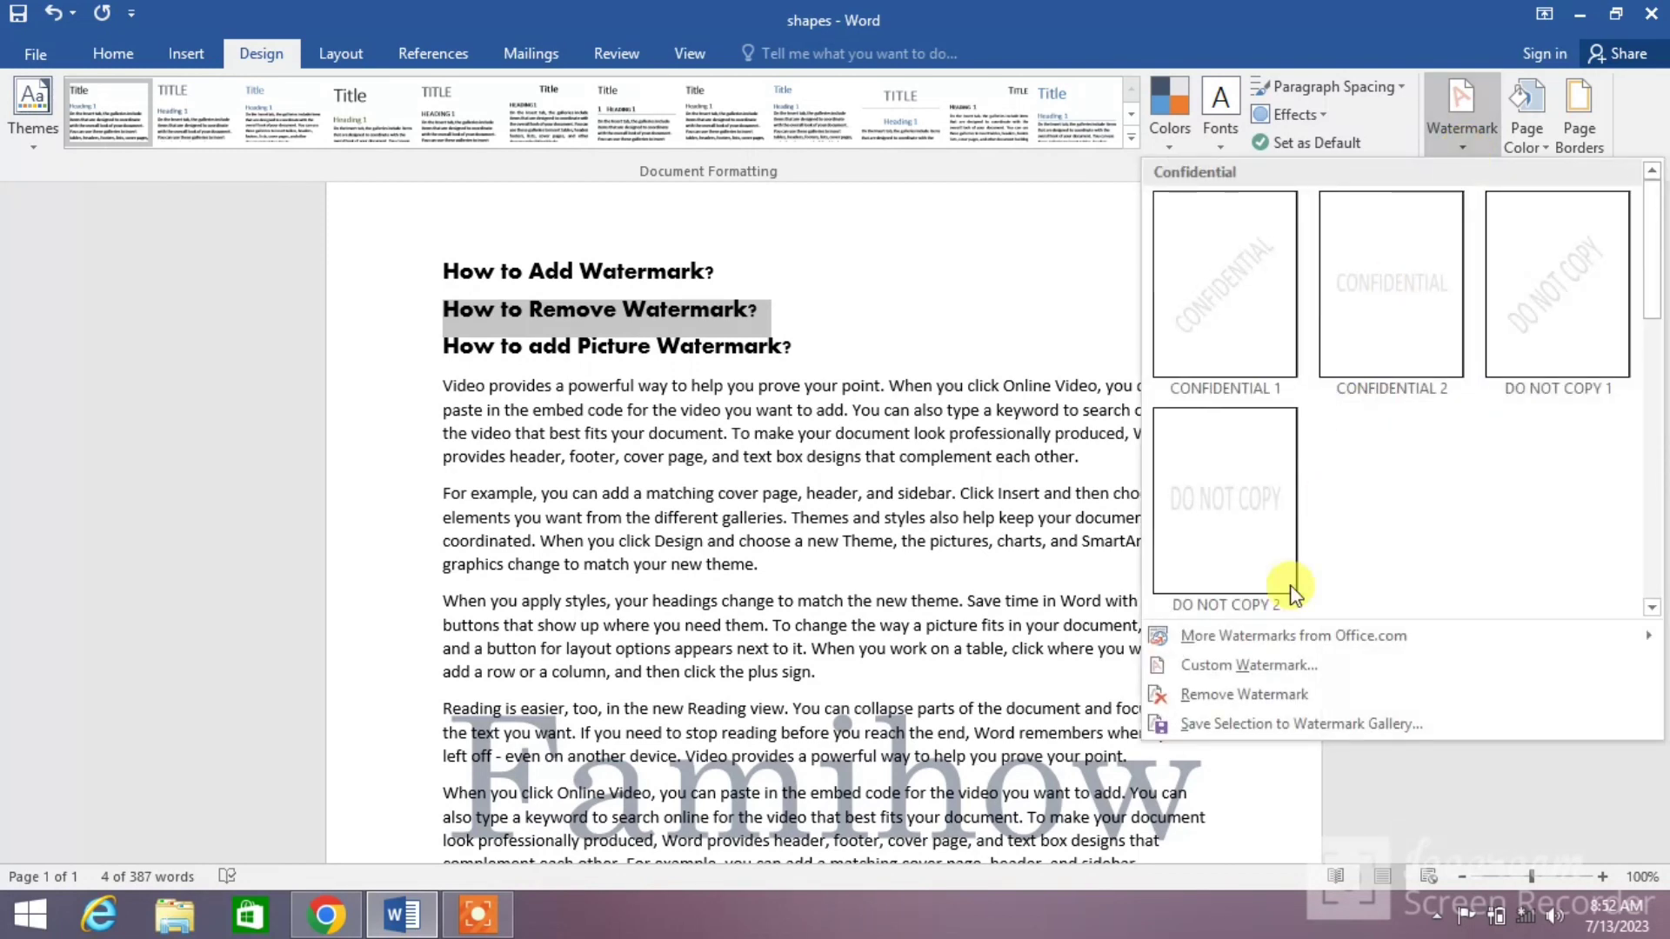
click(1277, 704)
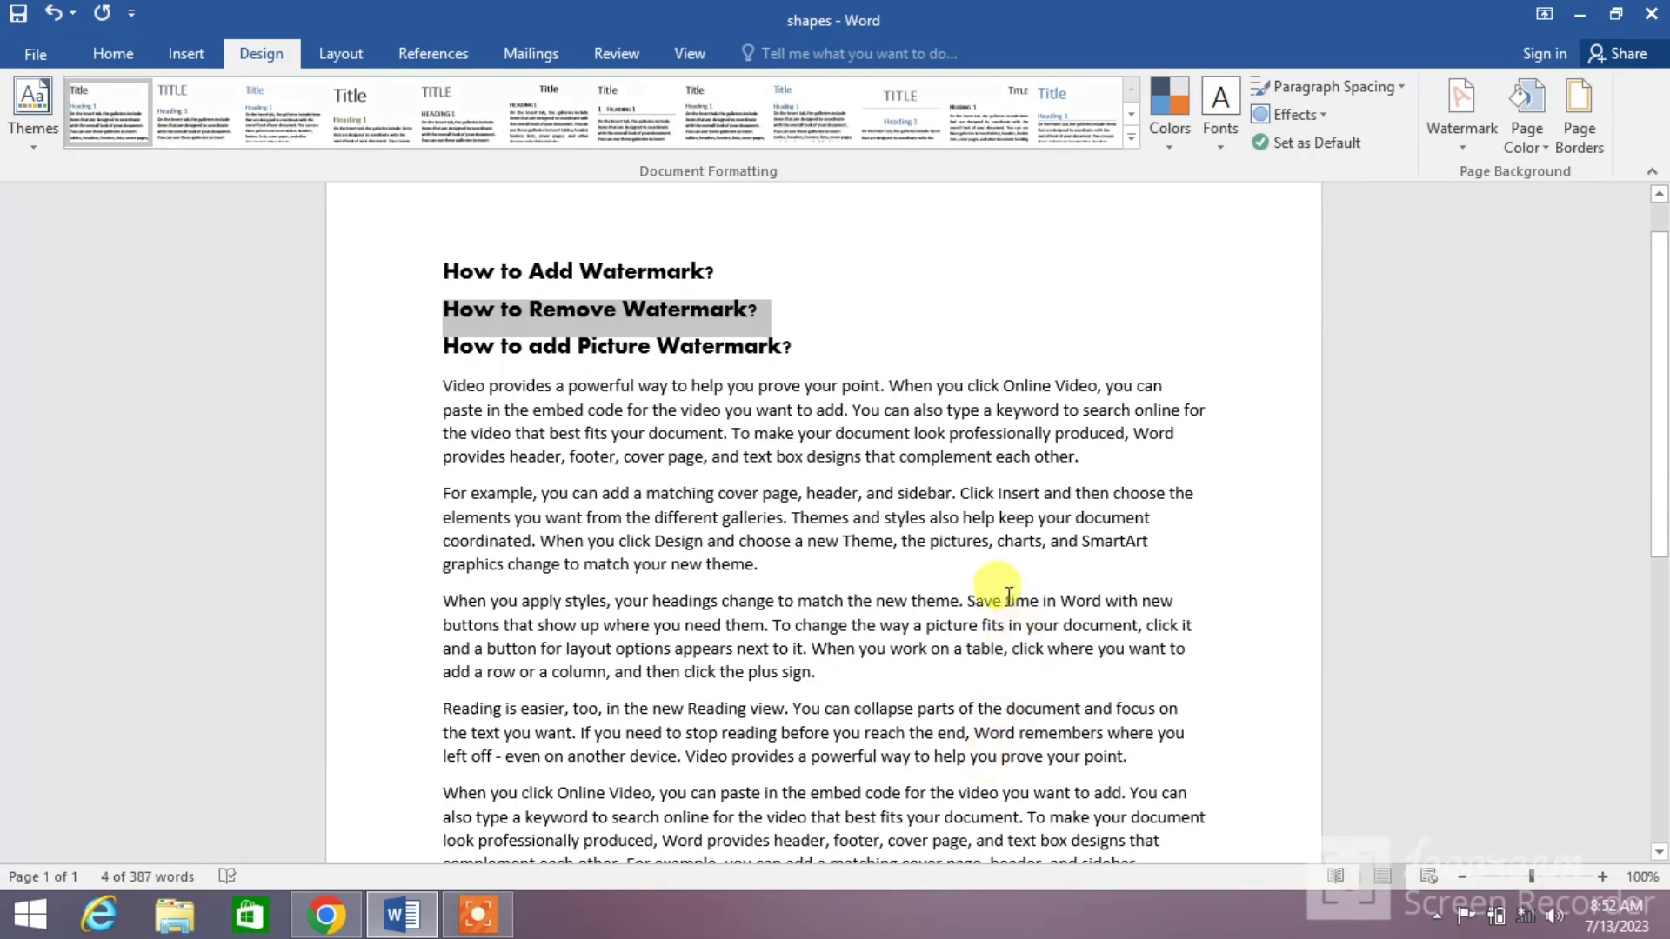
click(974, 565)
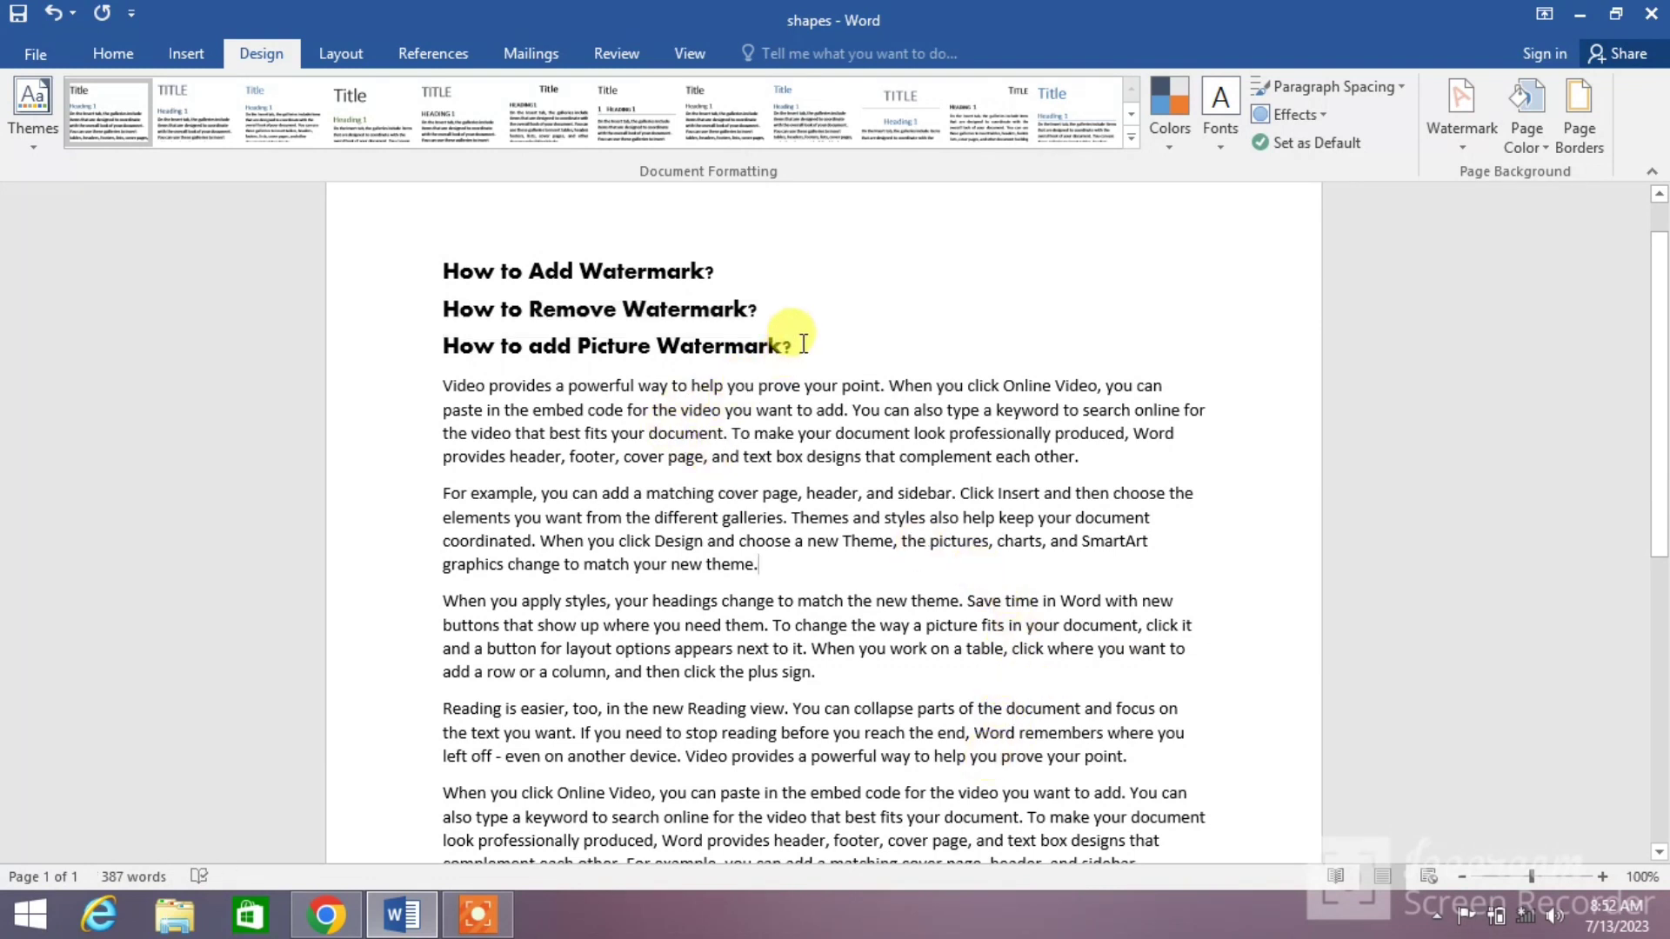
- Select the 'How to add Picture Watermark?' heading and switch Custom Watermark to Picture watermark
drag(799, 352, 448, 346)
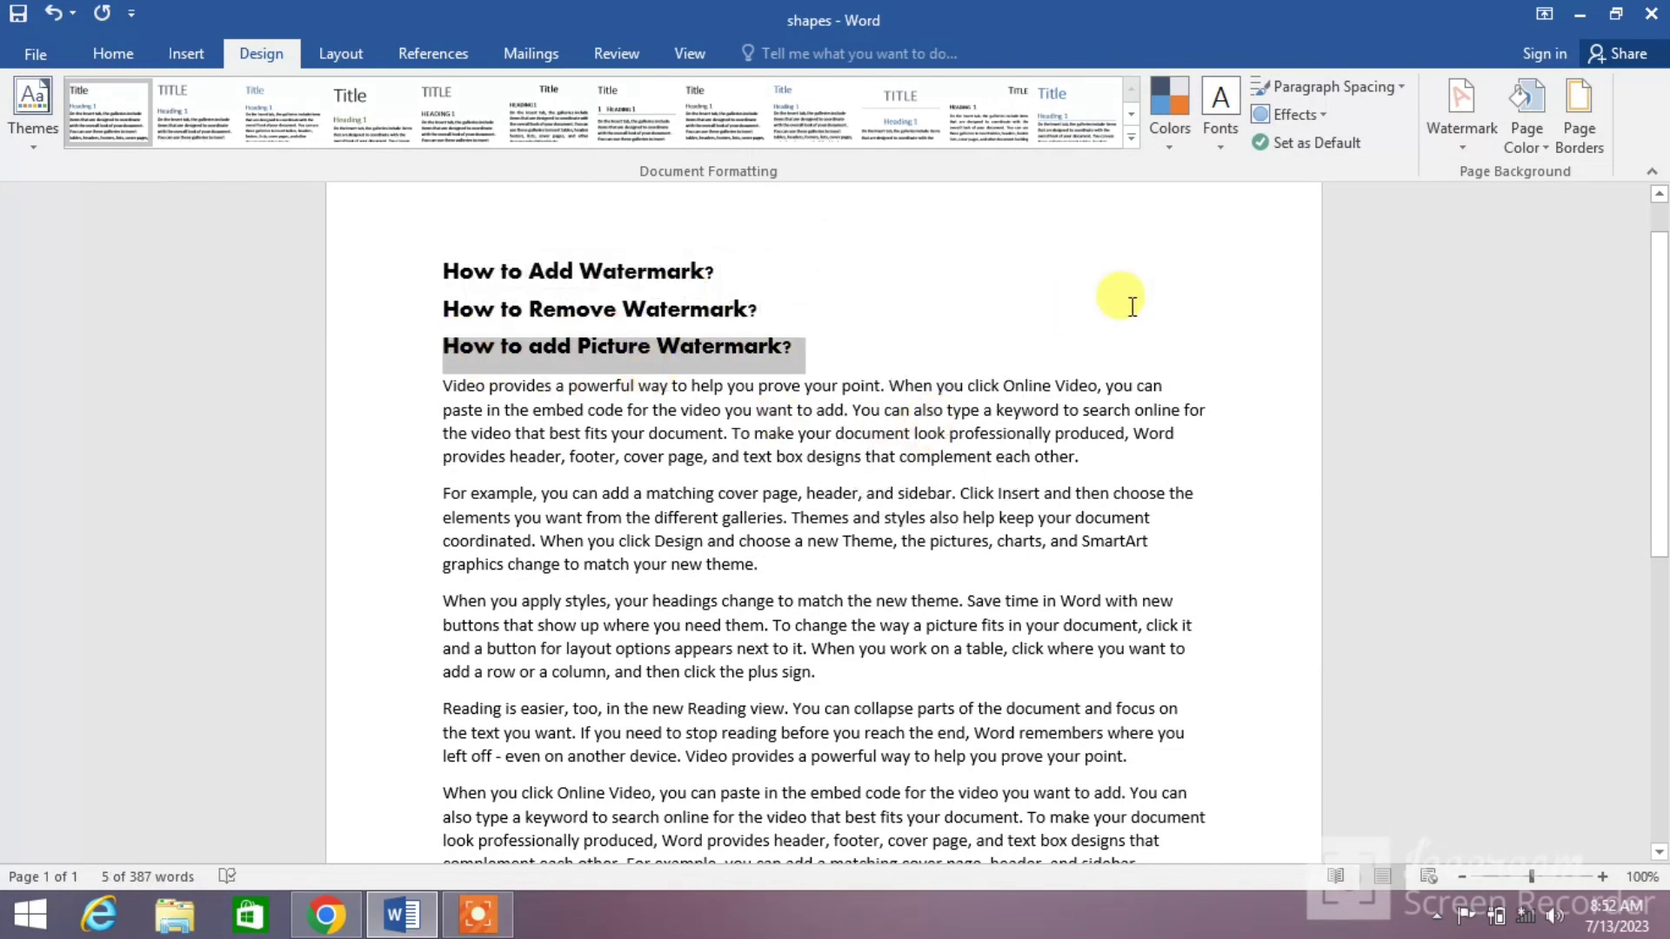
click(1479, 144)
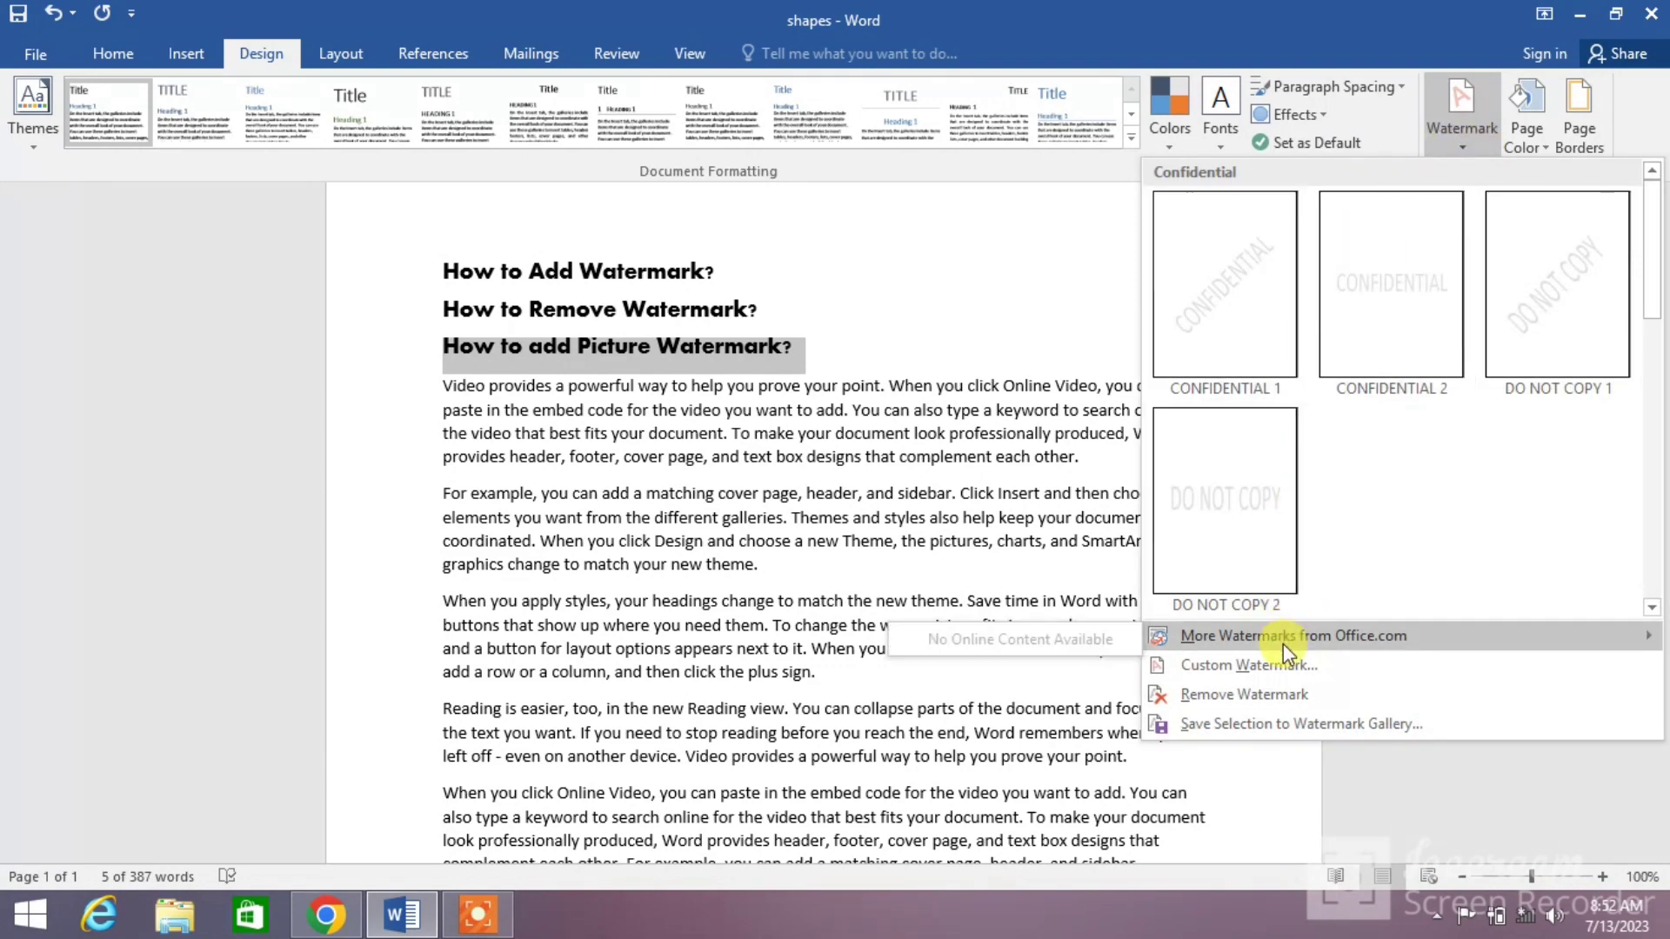
click(1282, 665)
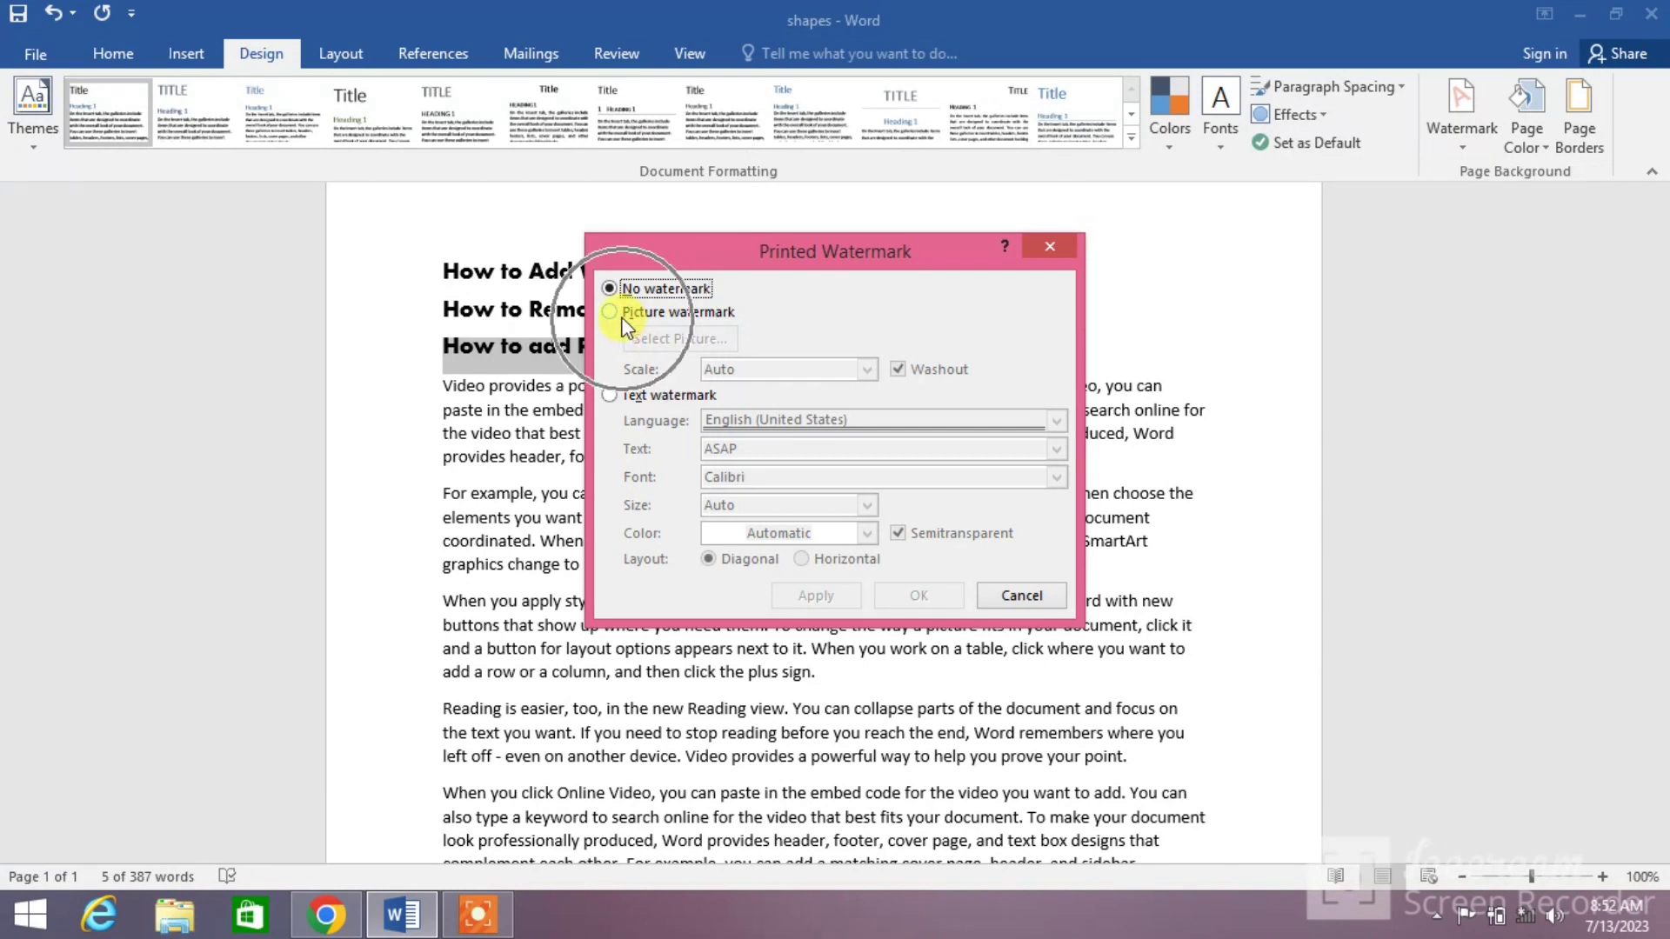
click(623, 319)
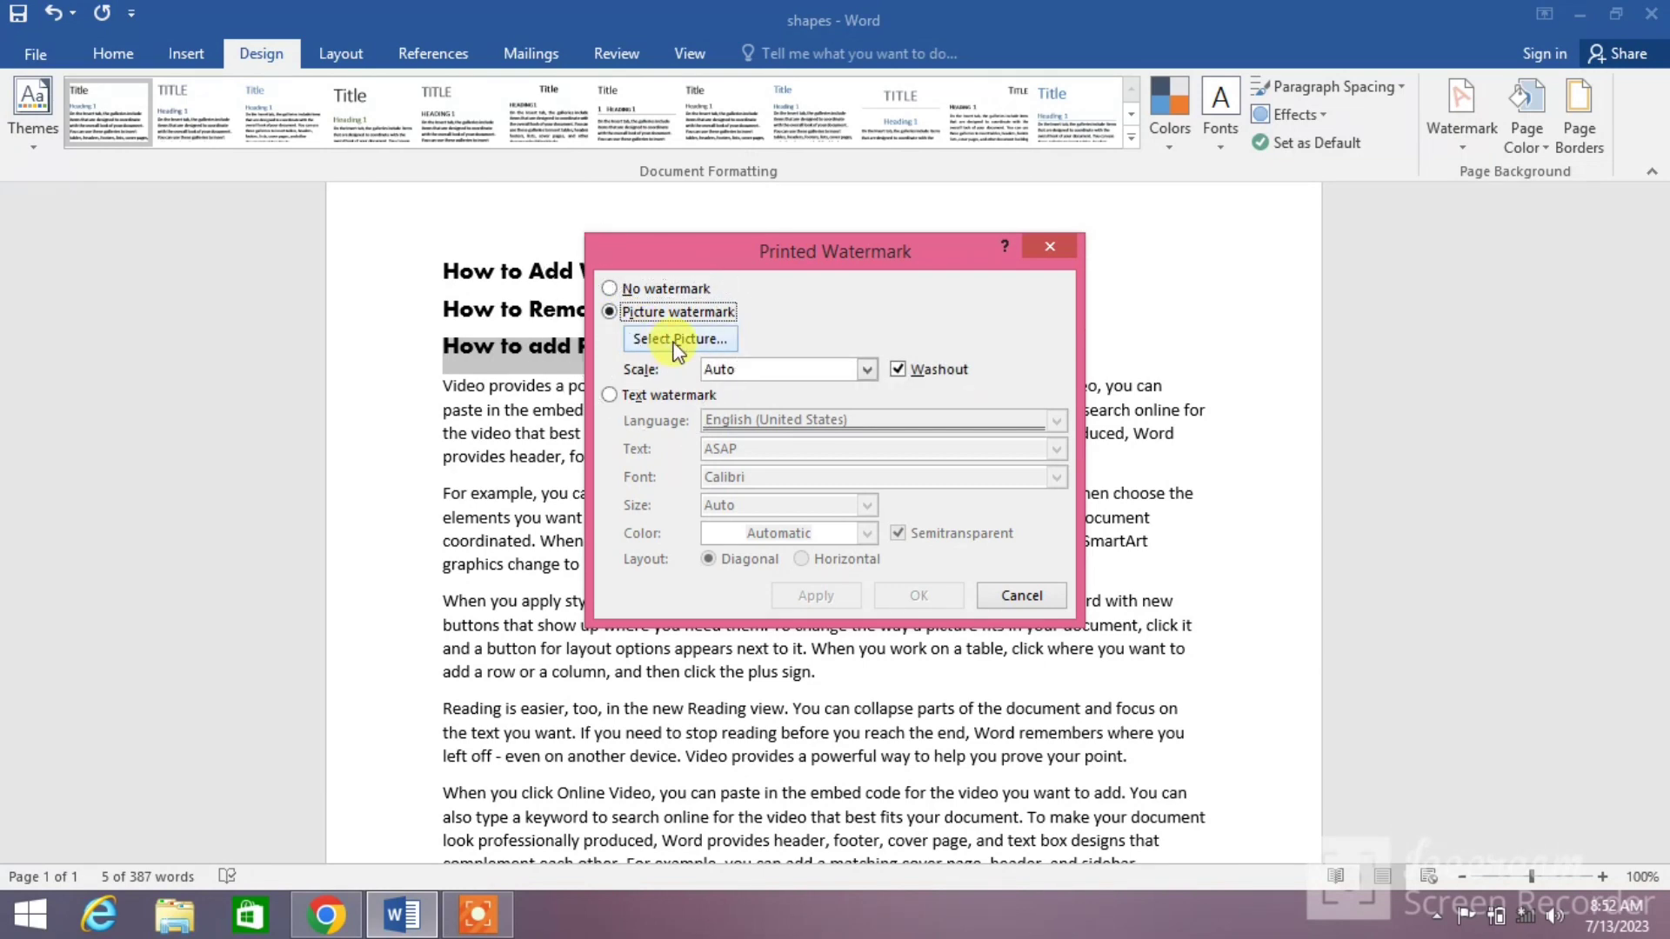
- Working offline, pick google.png from the Desktop as the watermark picture
click(678, 344)
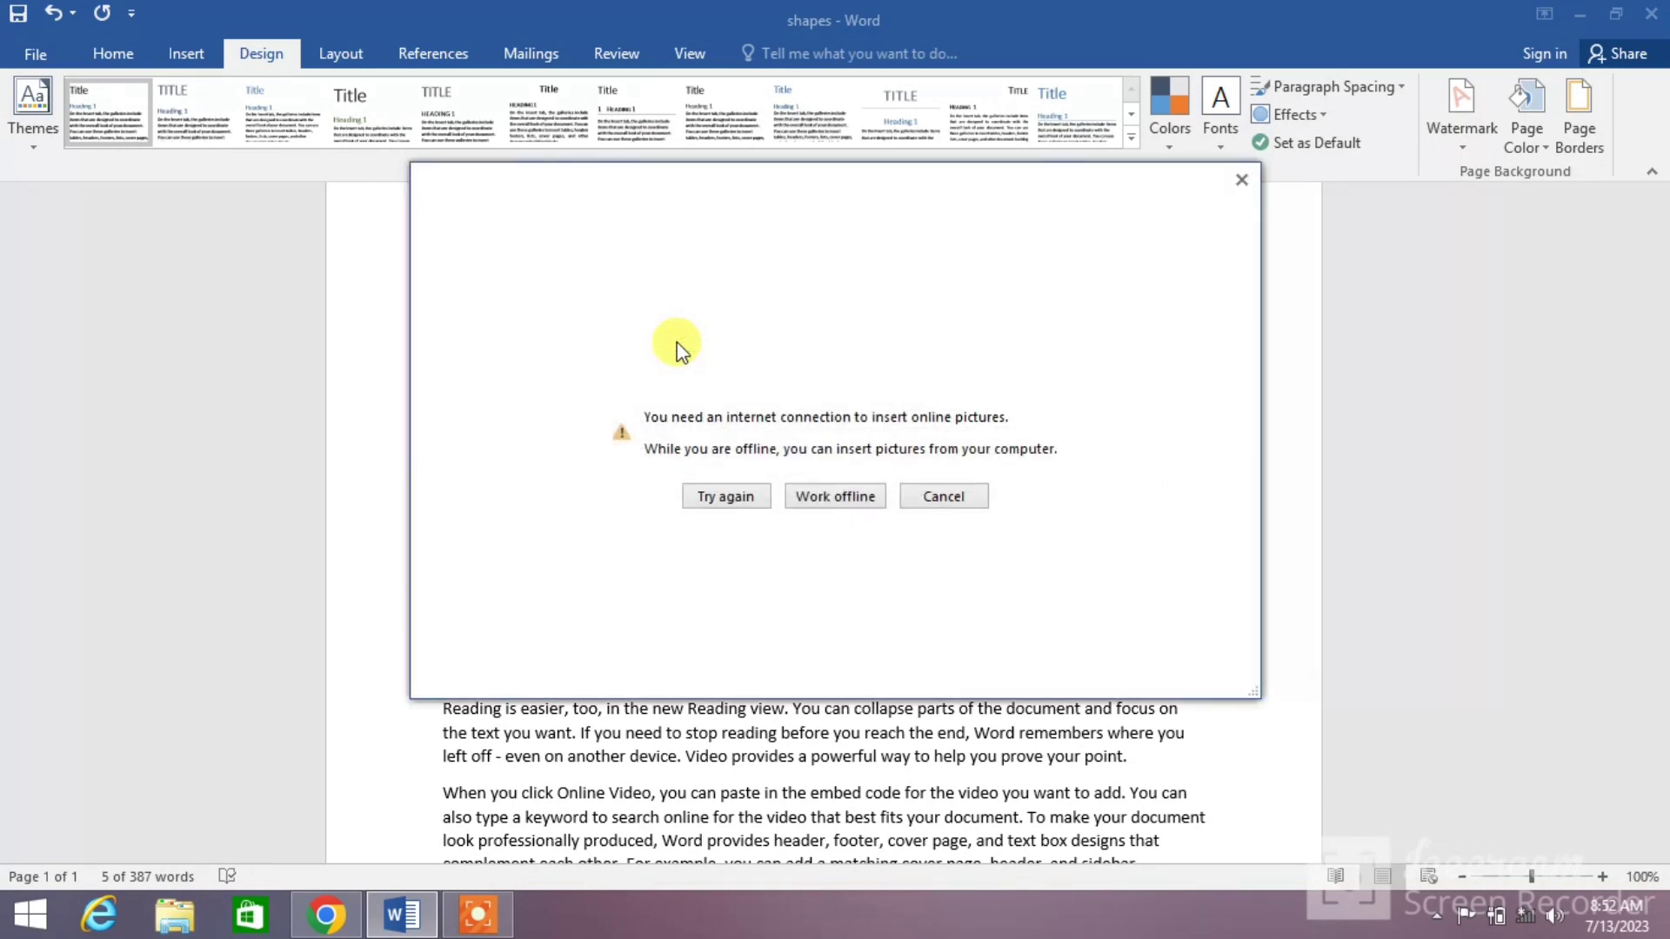
click(805, 495)
click(801, 497)
click(802, 498)
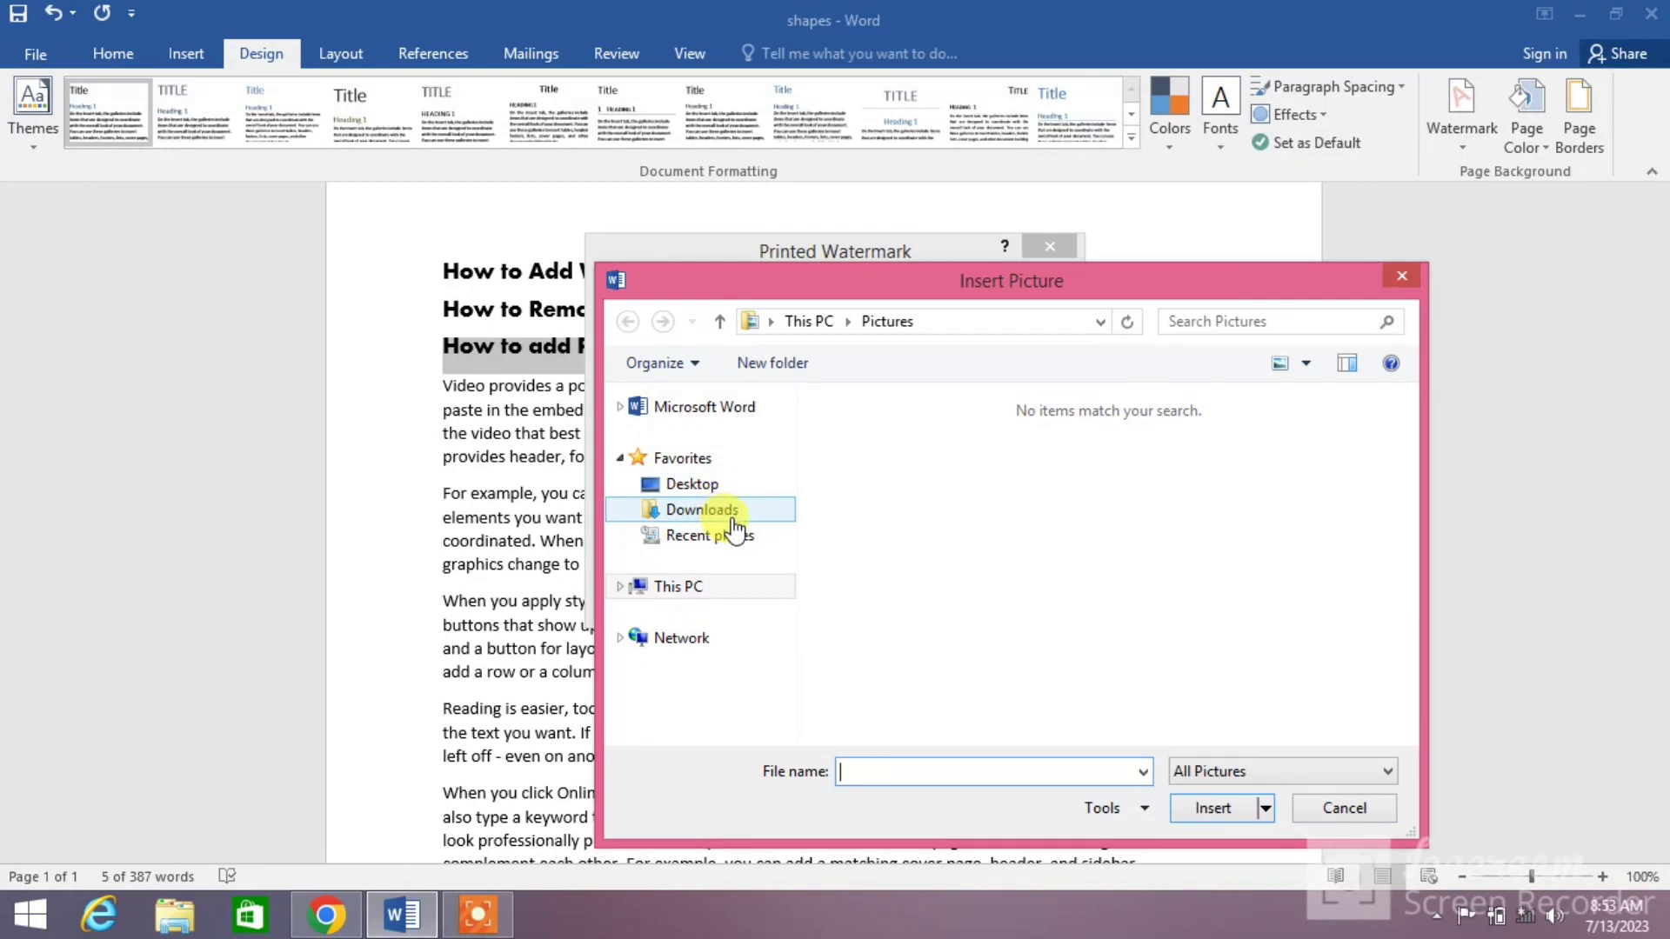
click(676, 598)
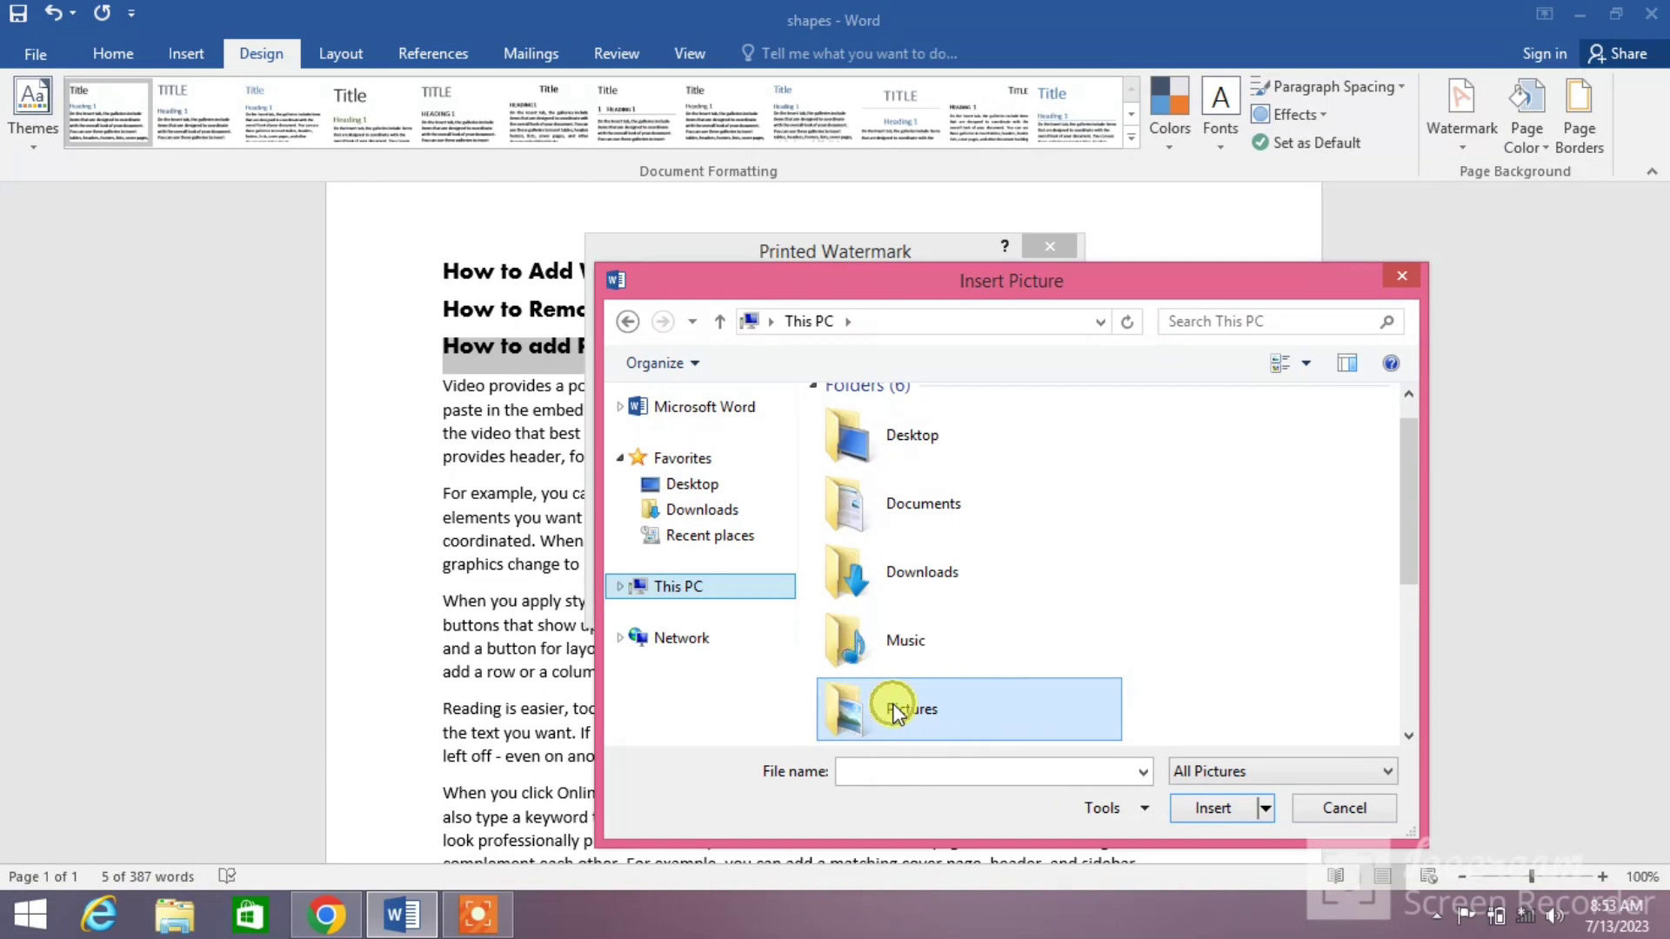
double_click(896, 713)
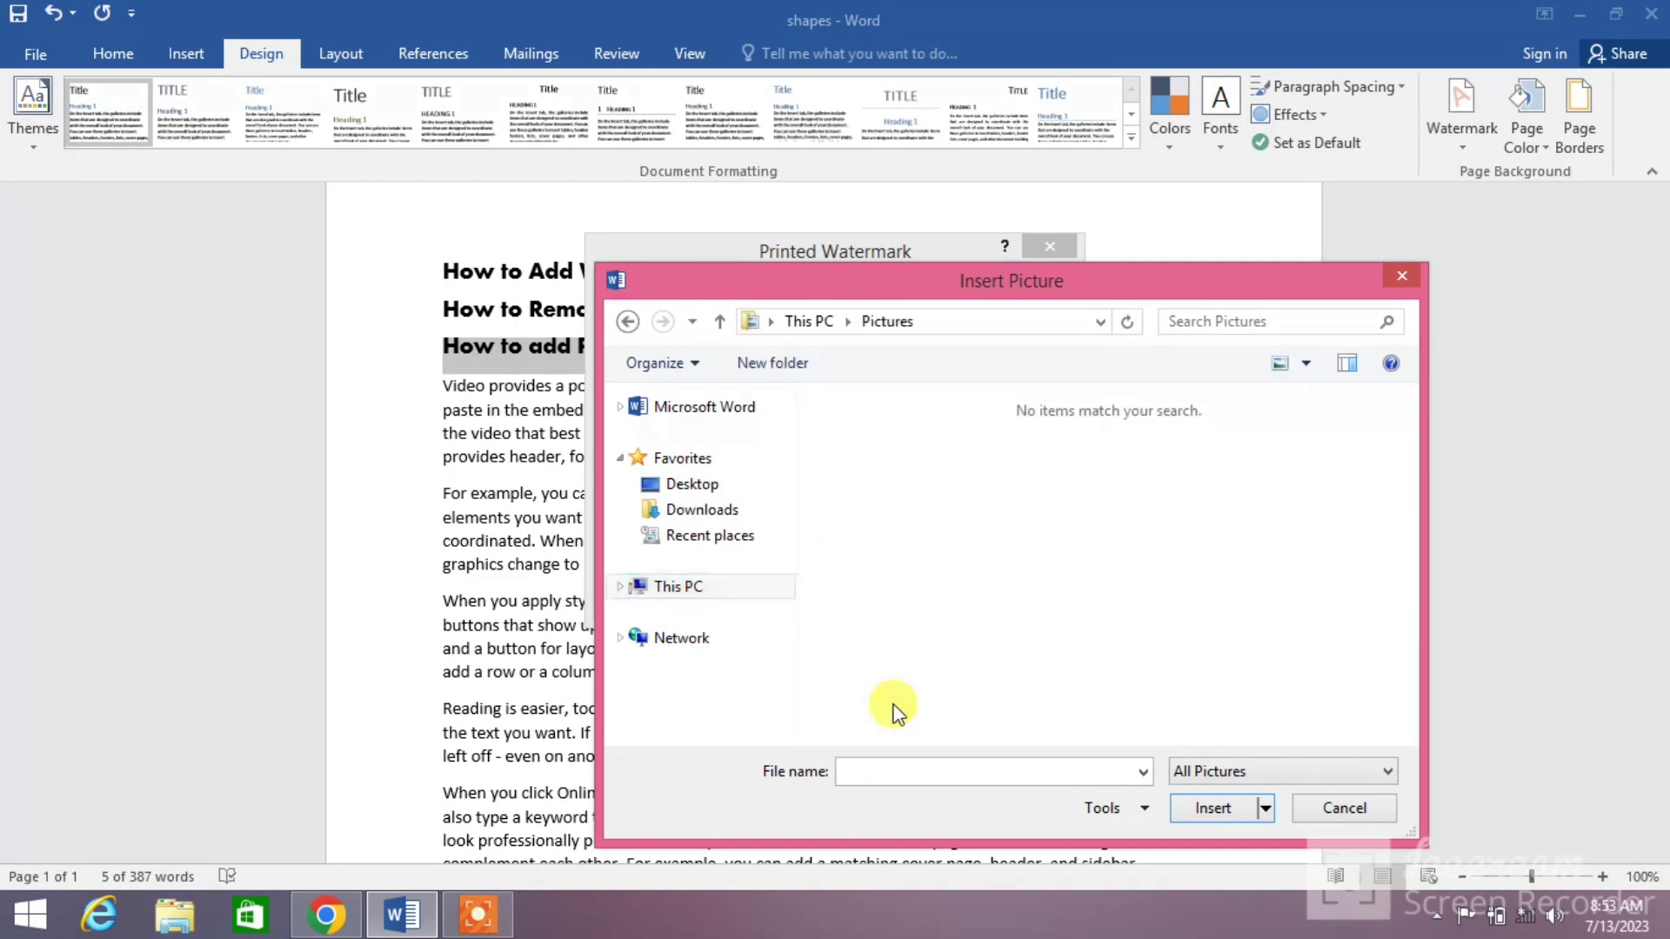
click(706, 513)
click(652, 484)
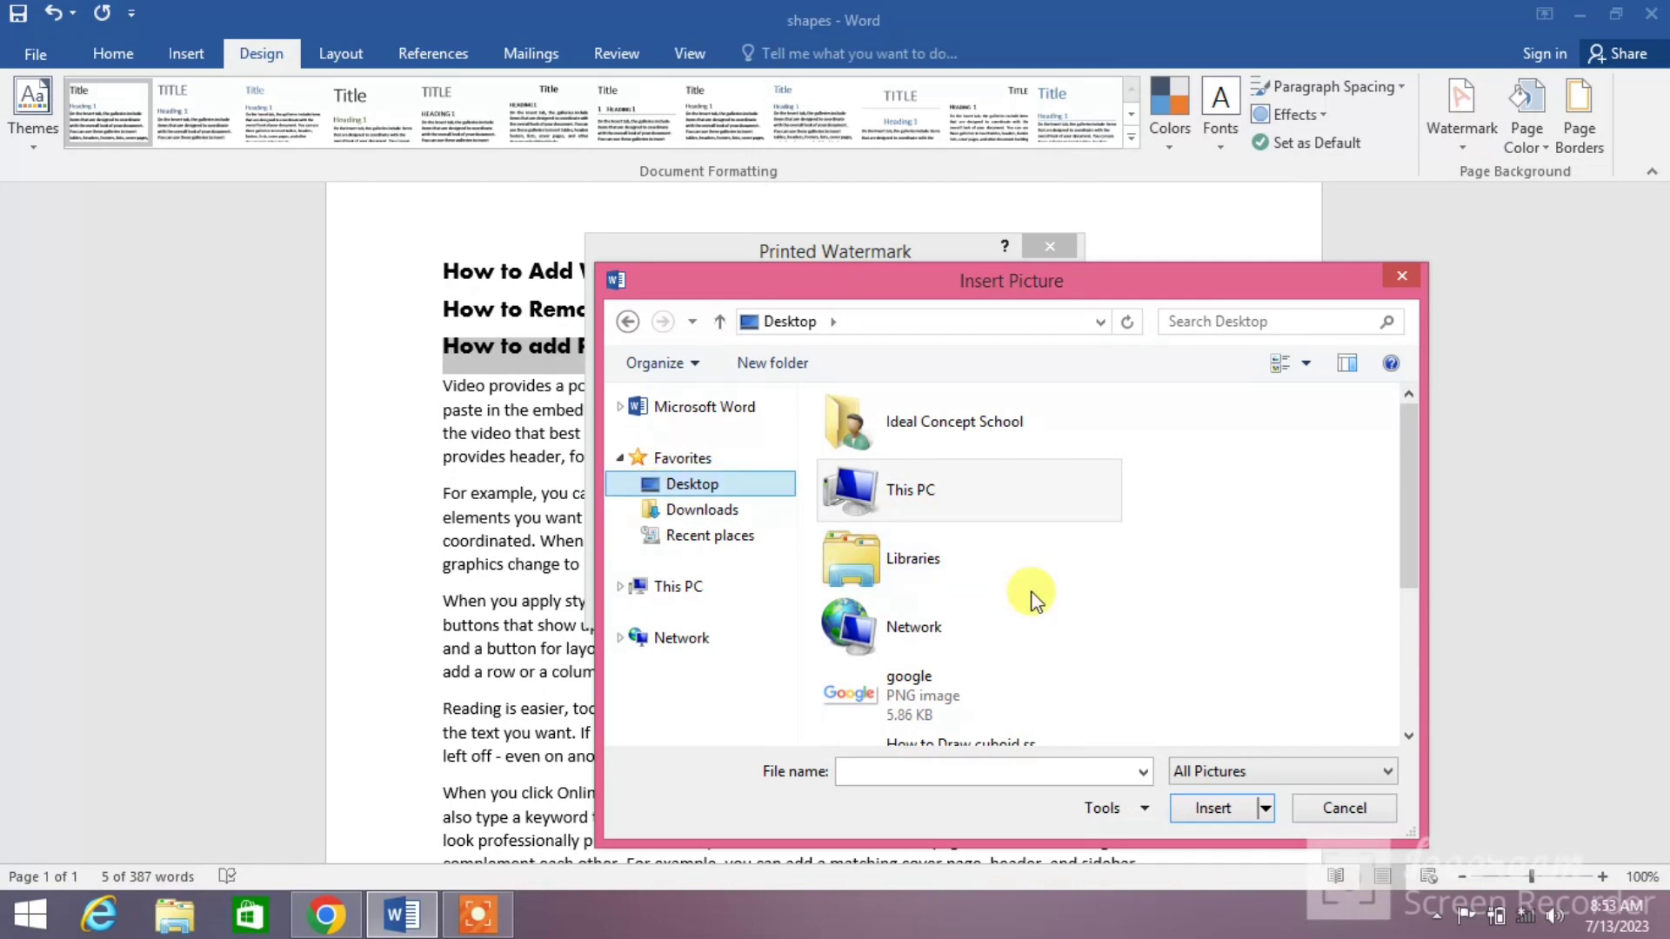
click(943, 694)
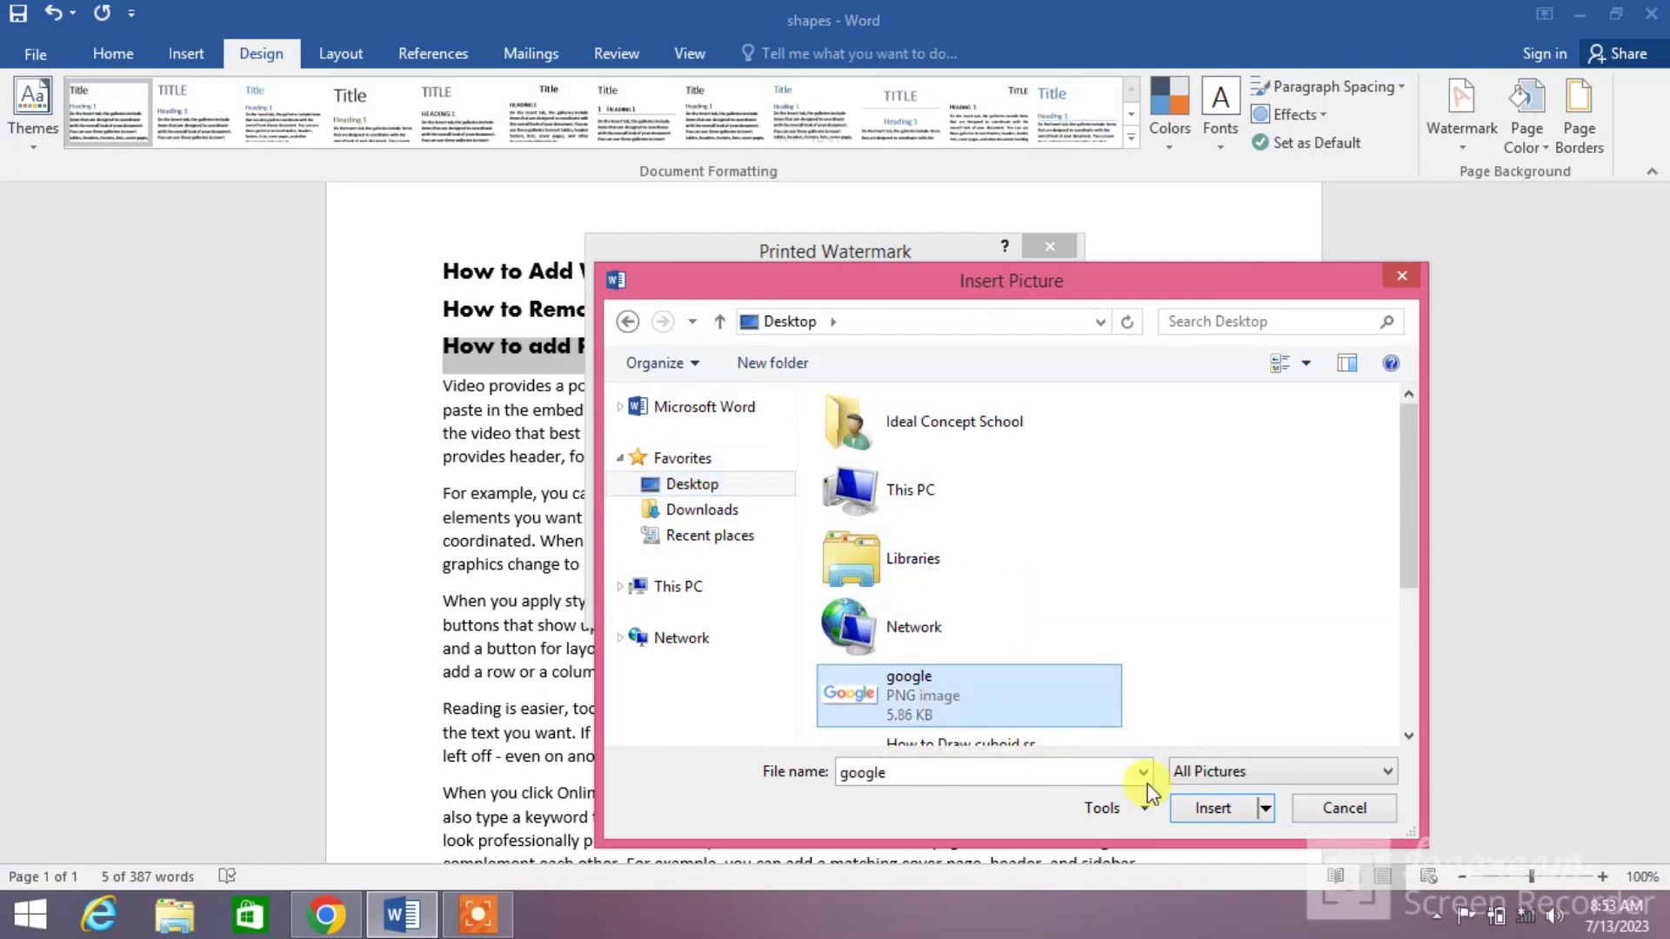
click(1211, 808)
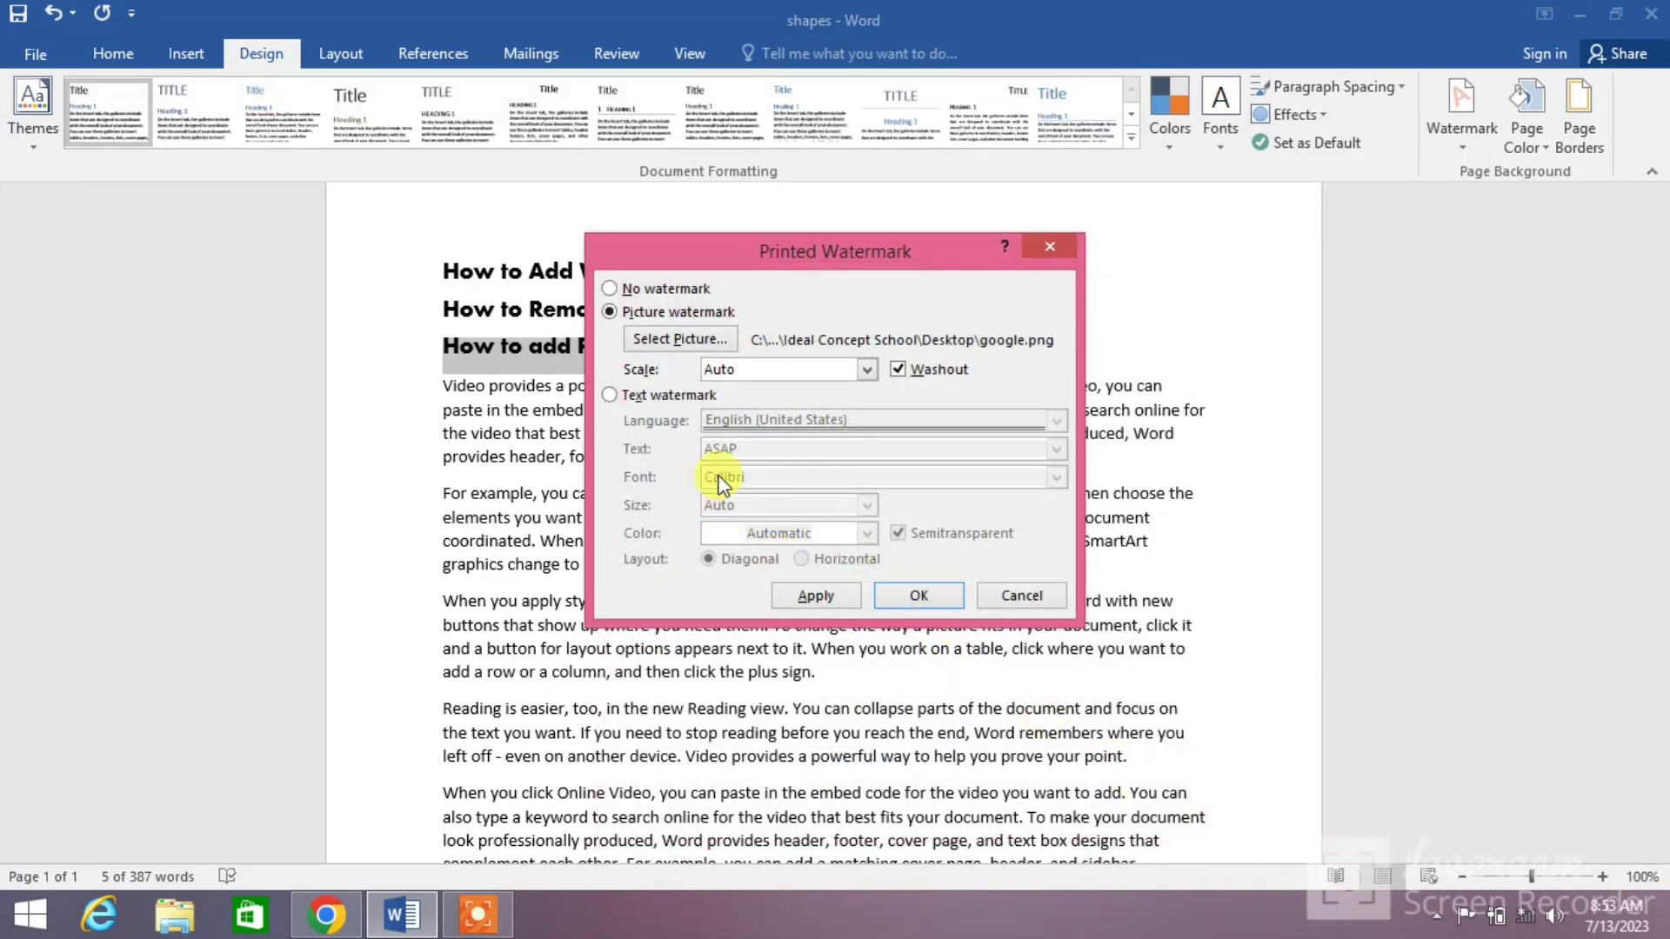
- Apply the google.png watermark at Auto scale with washout, then close the dialog
click(868, 371)
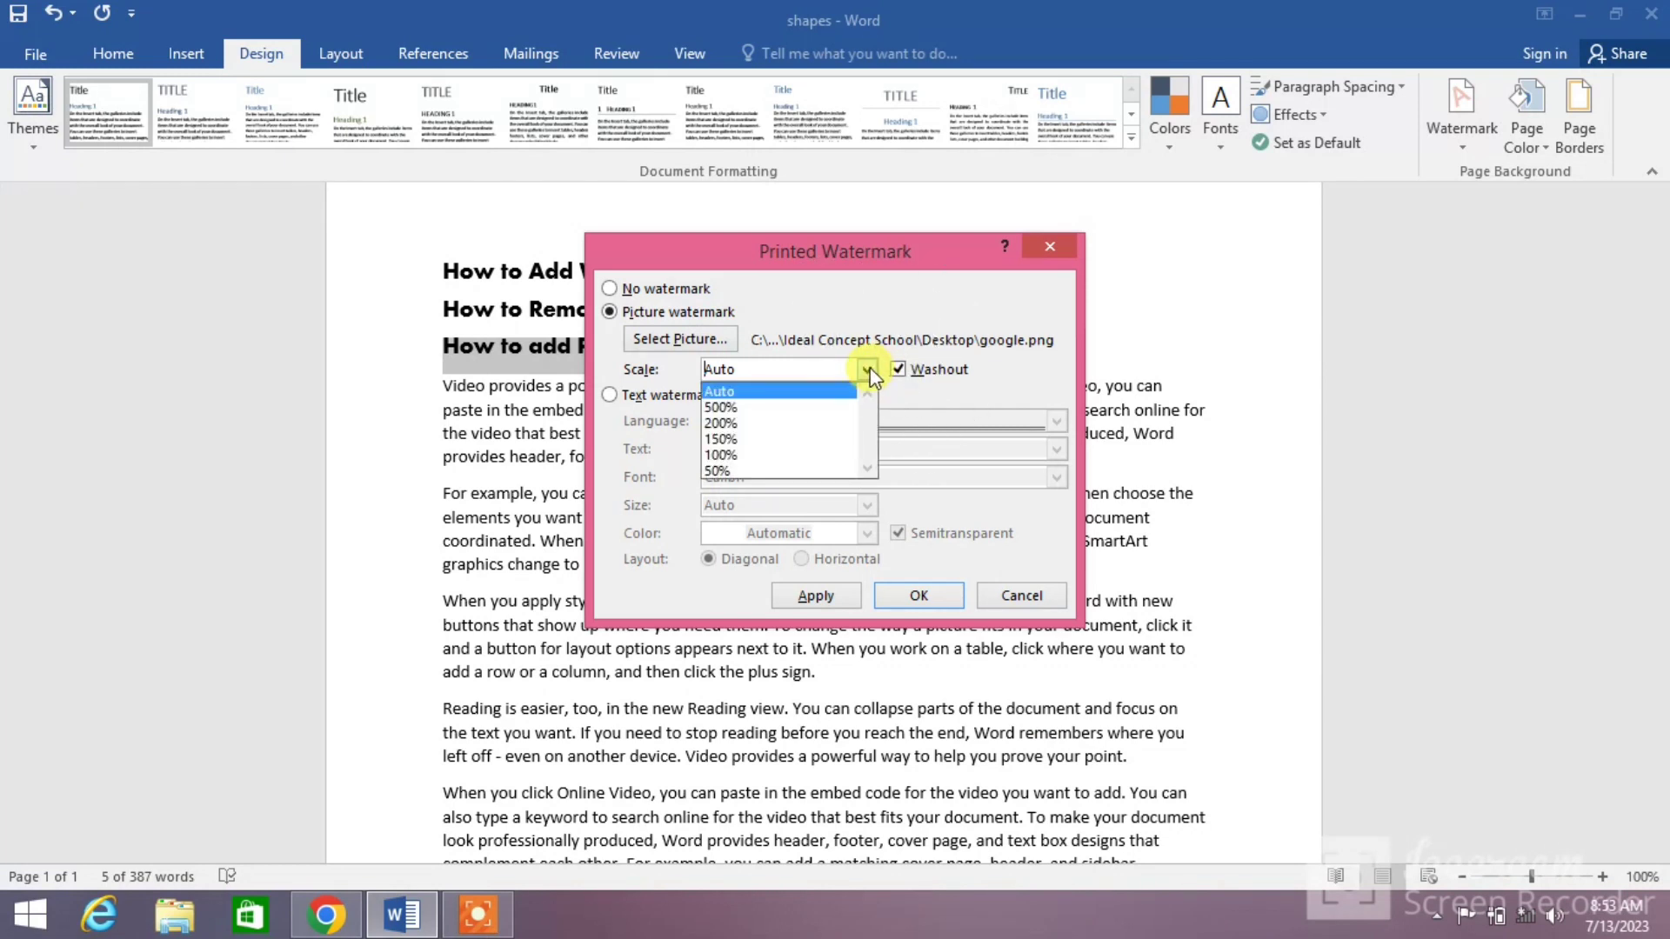
click(868, 371)
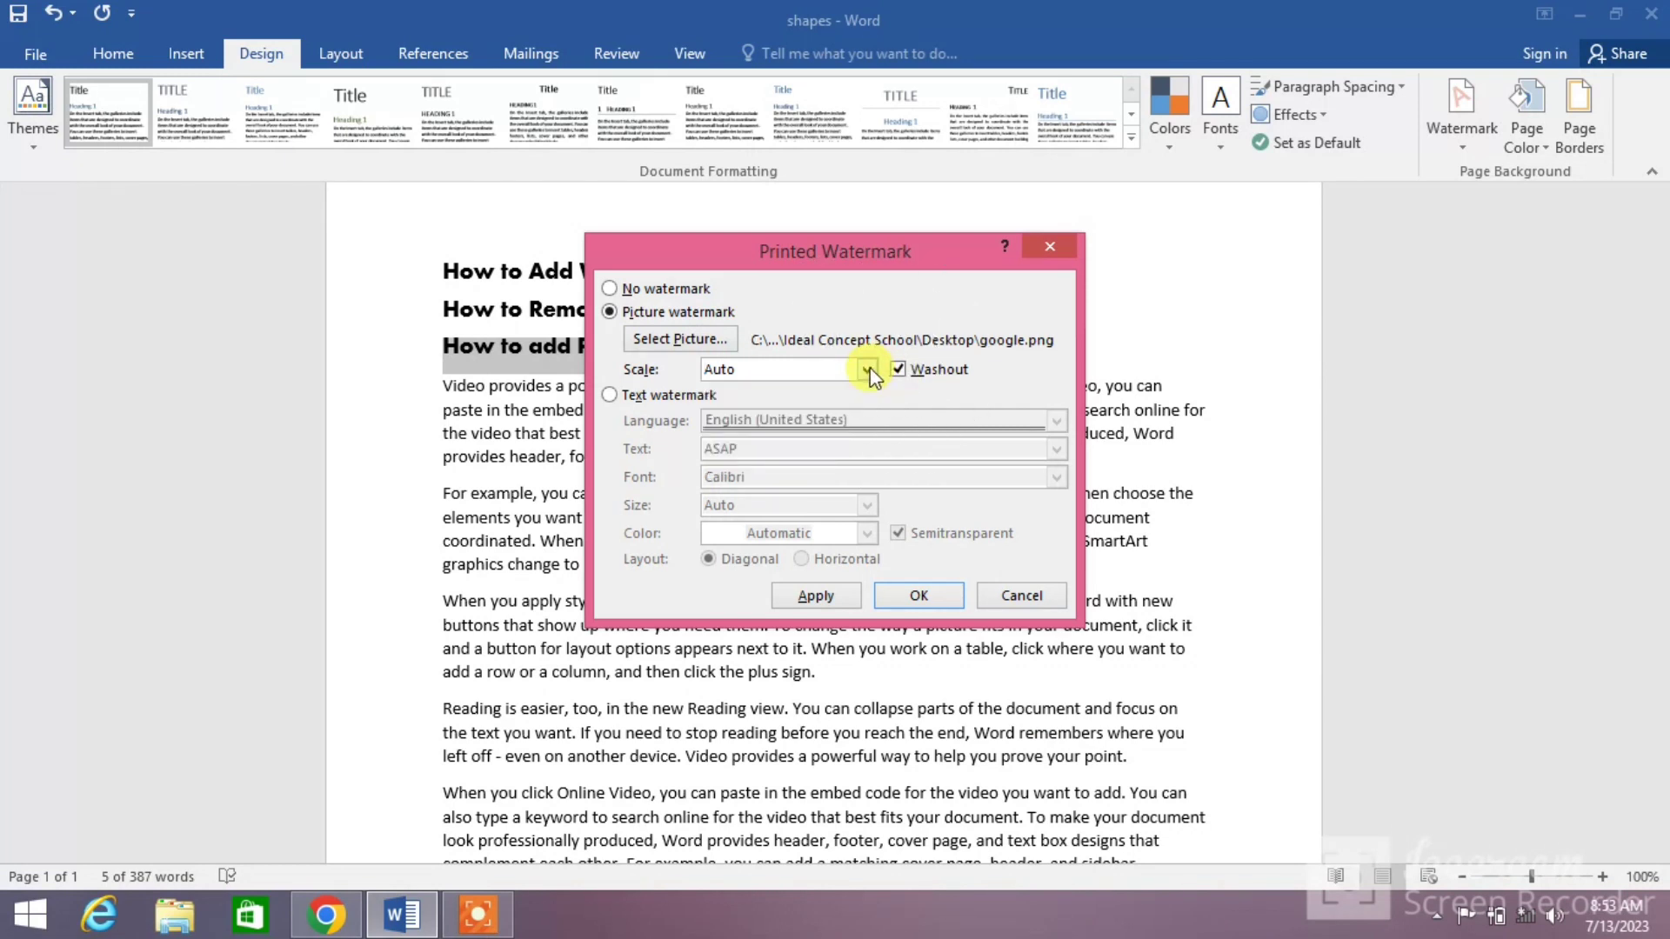
click(819, 595)
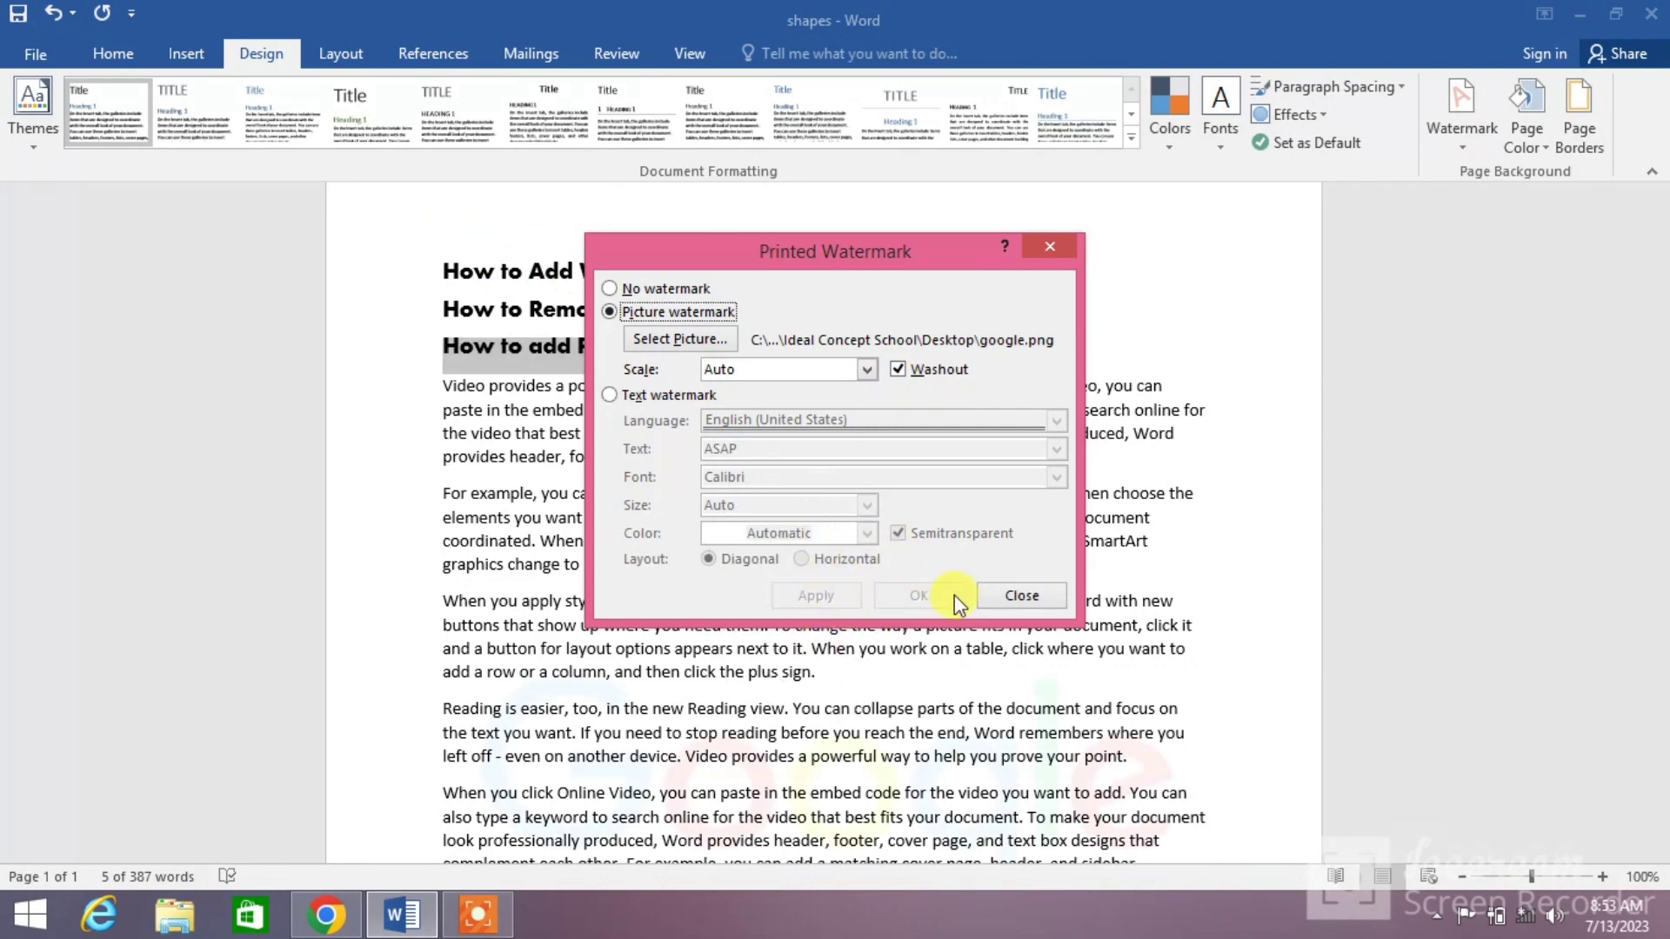
click(1009, 597)
scroll(949, 565, down, 5)
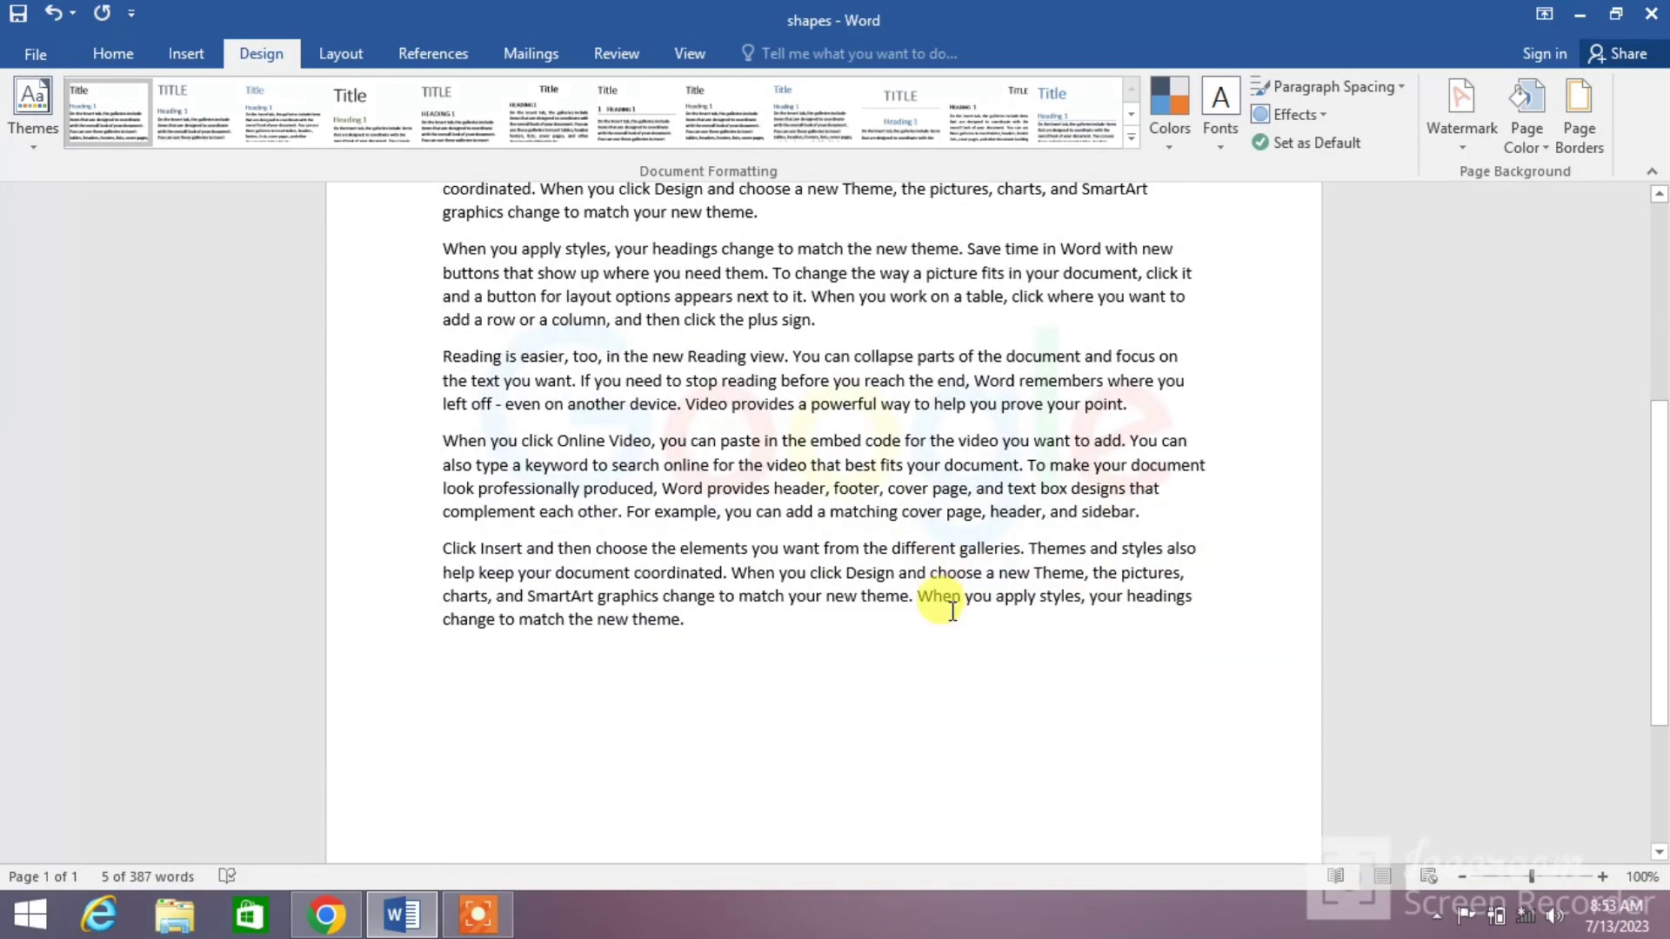
scroll(953, 609, up, 1)
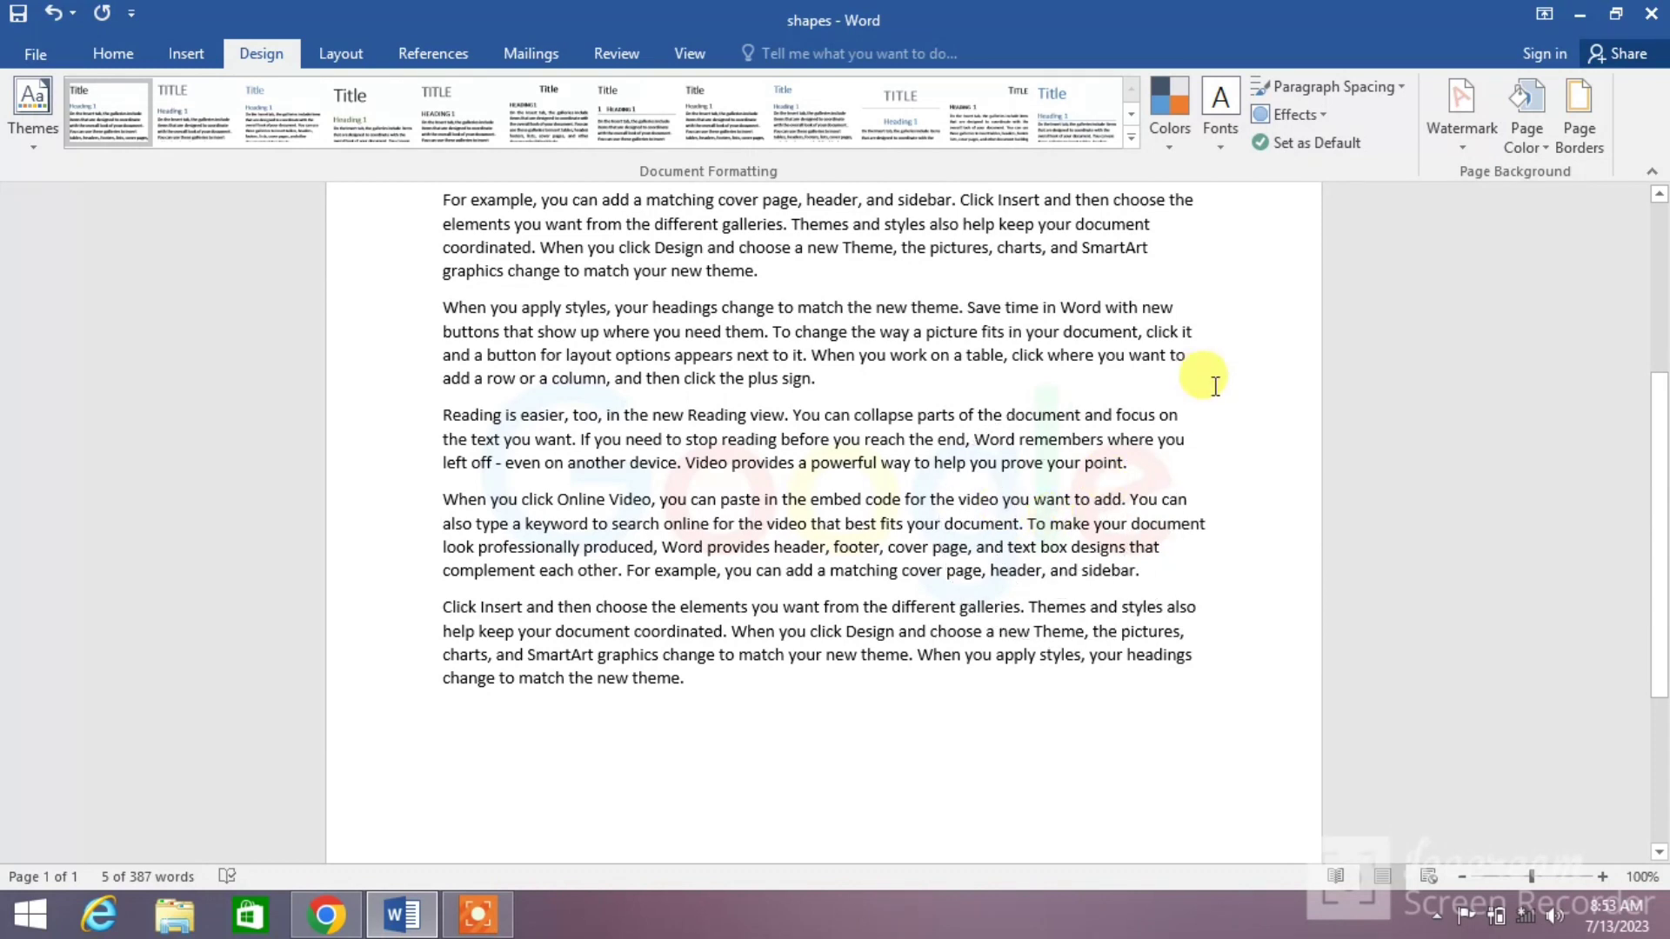
- Uncheck Washout in Custom Watermark and apply it so the Google logo shows in full colour
click(1474, 151)
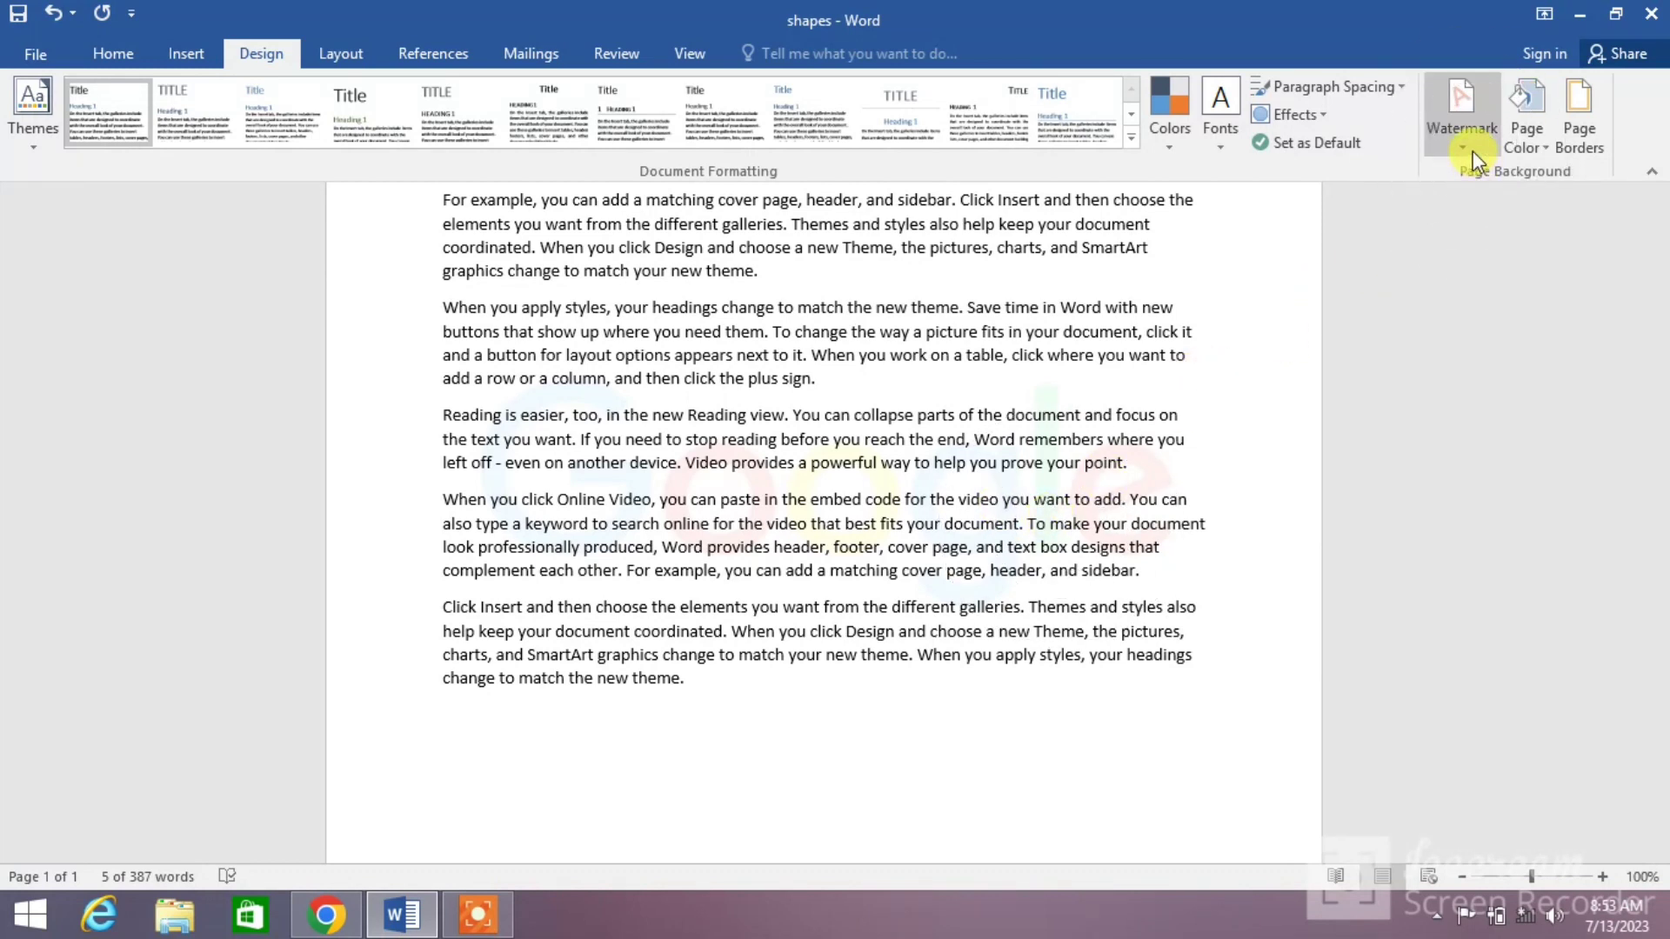
click(1474, 151)
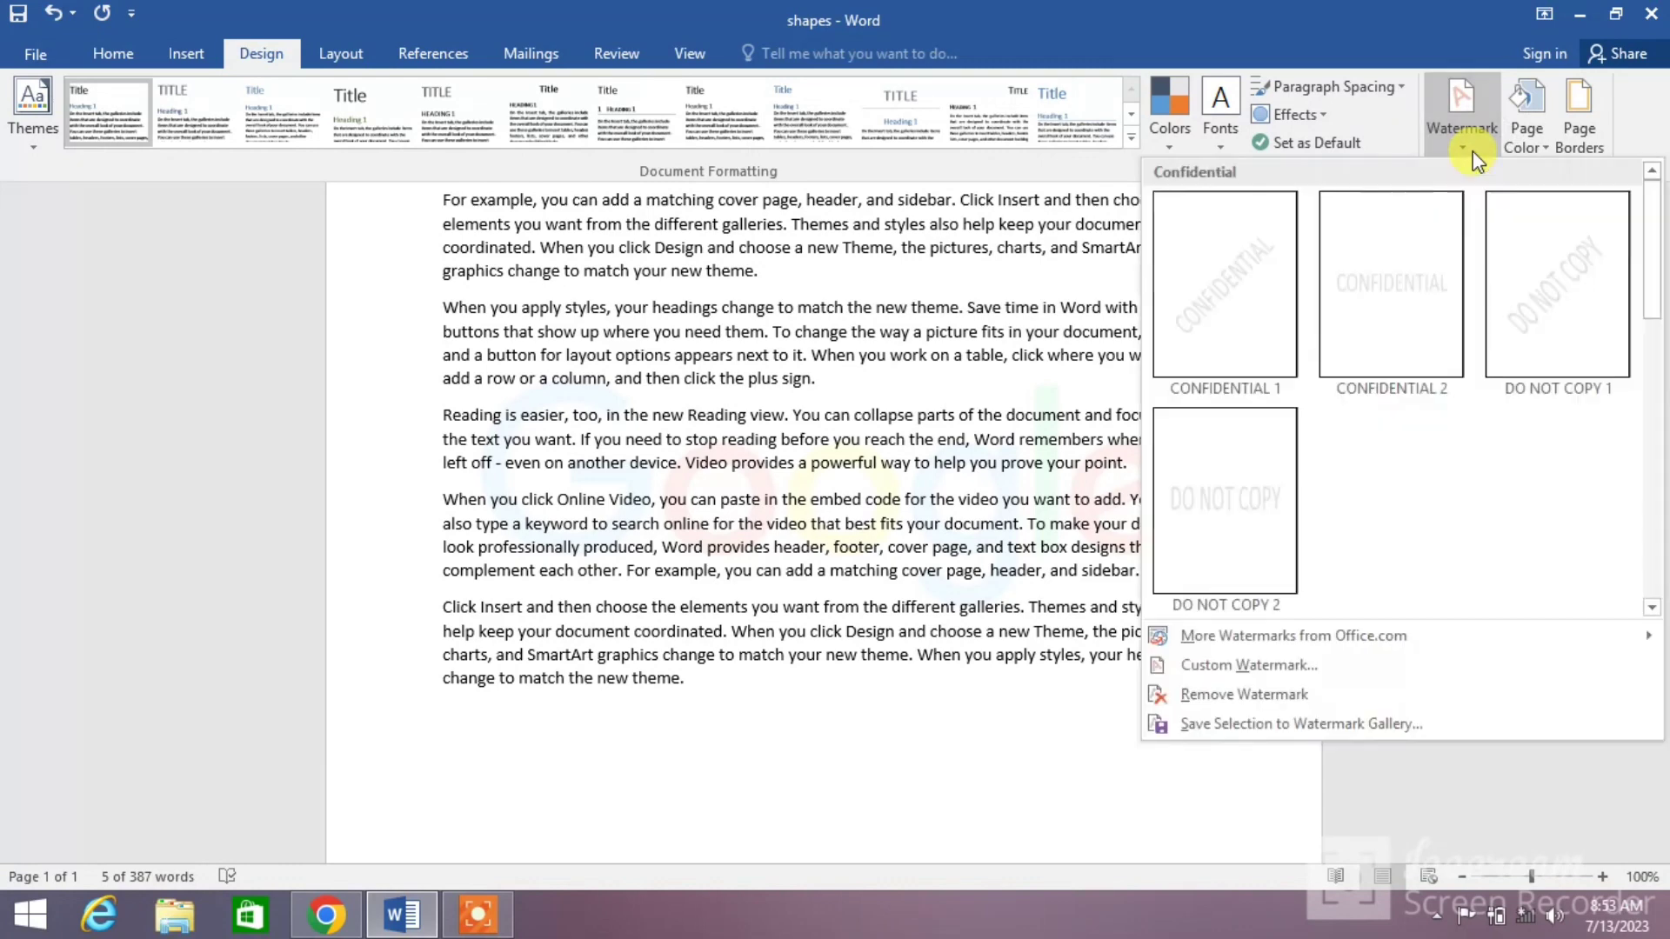
click(1259, 667)
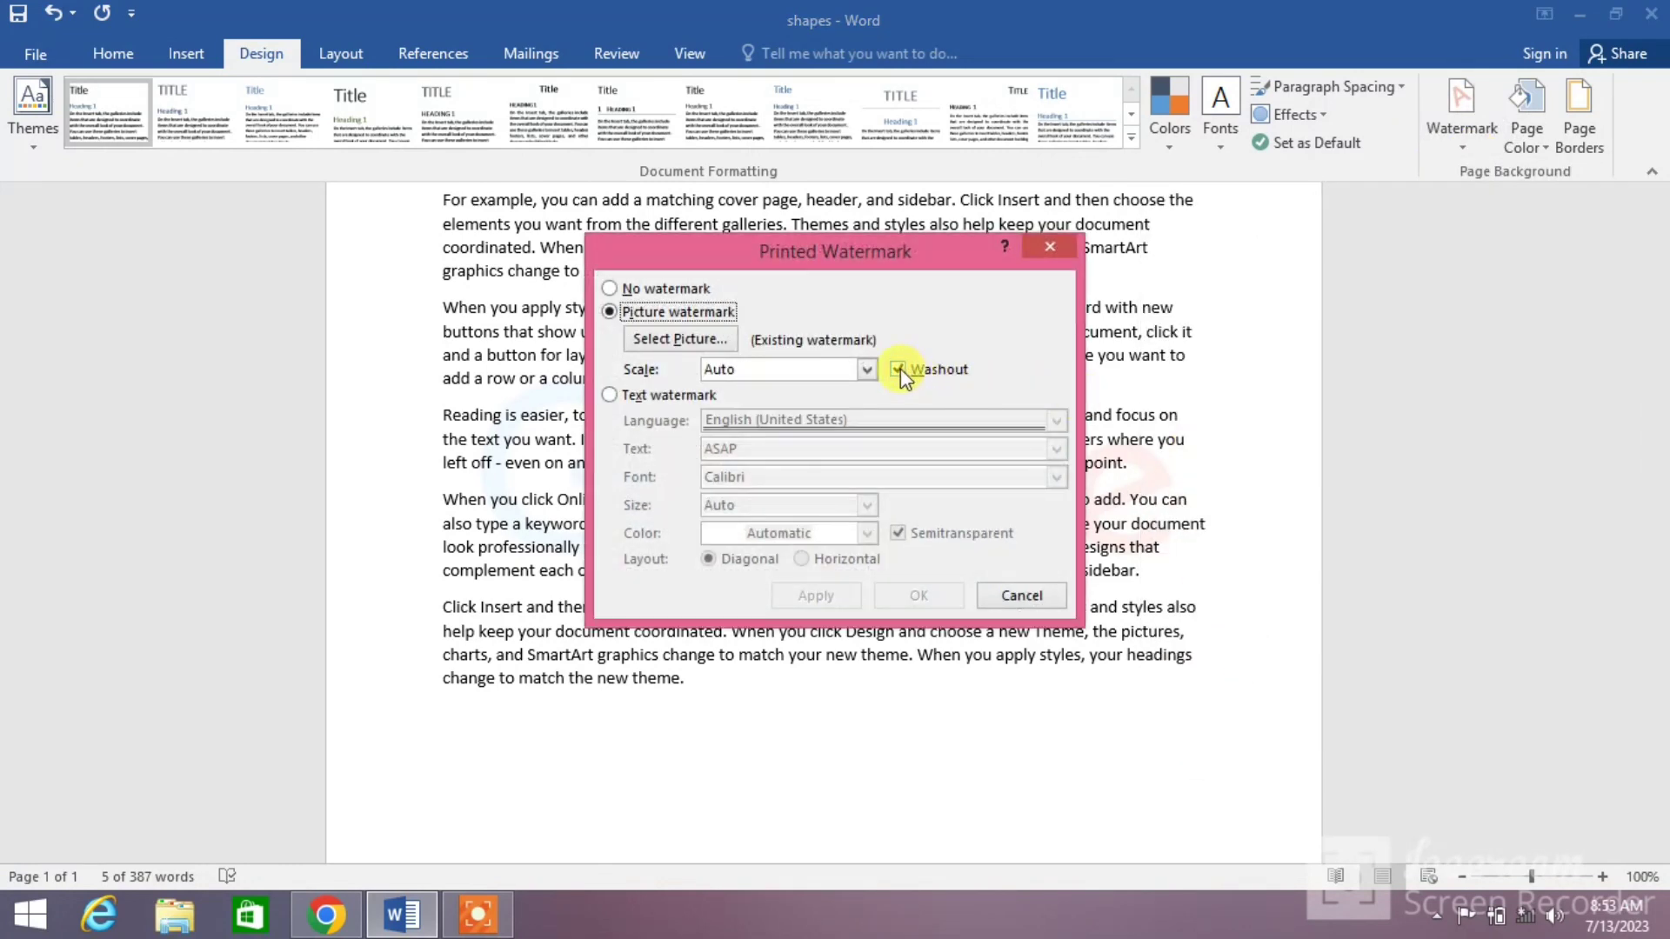
click(898, 369)
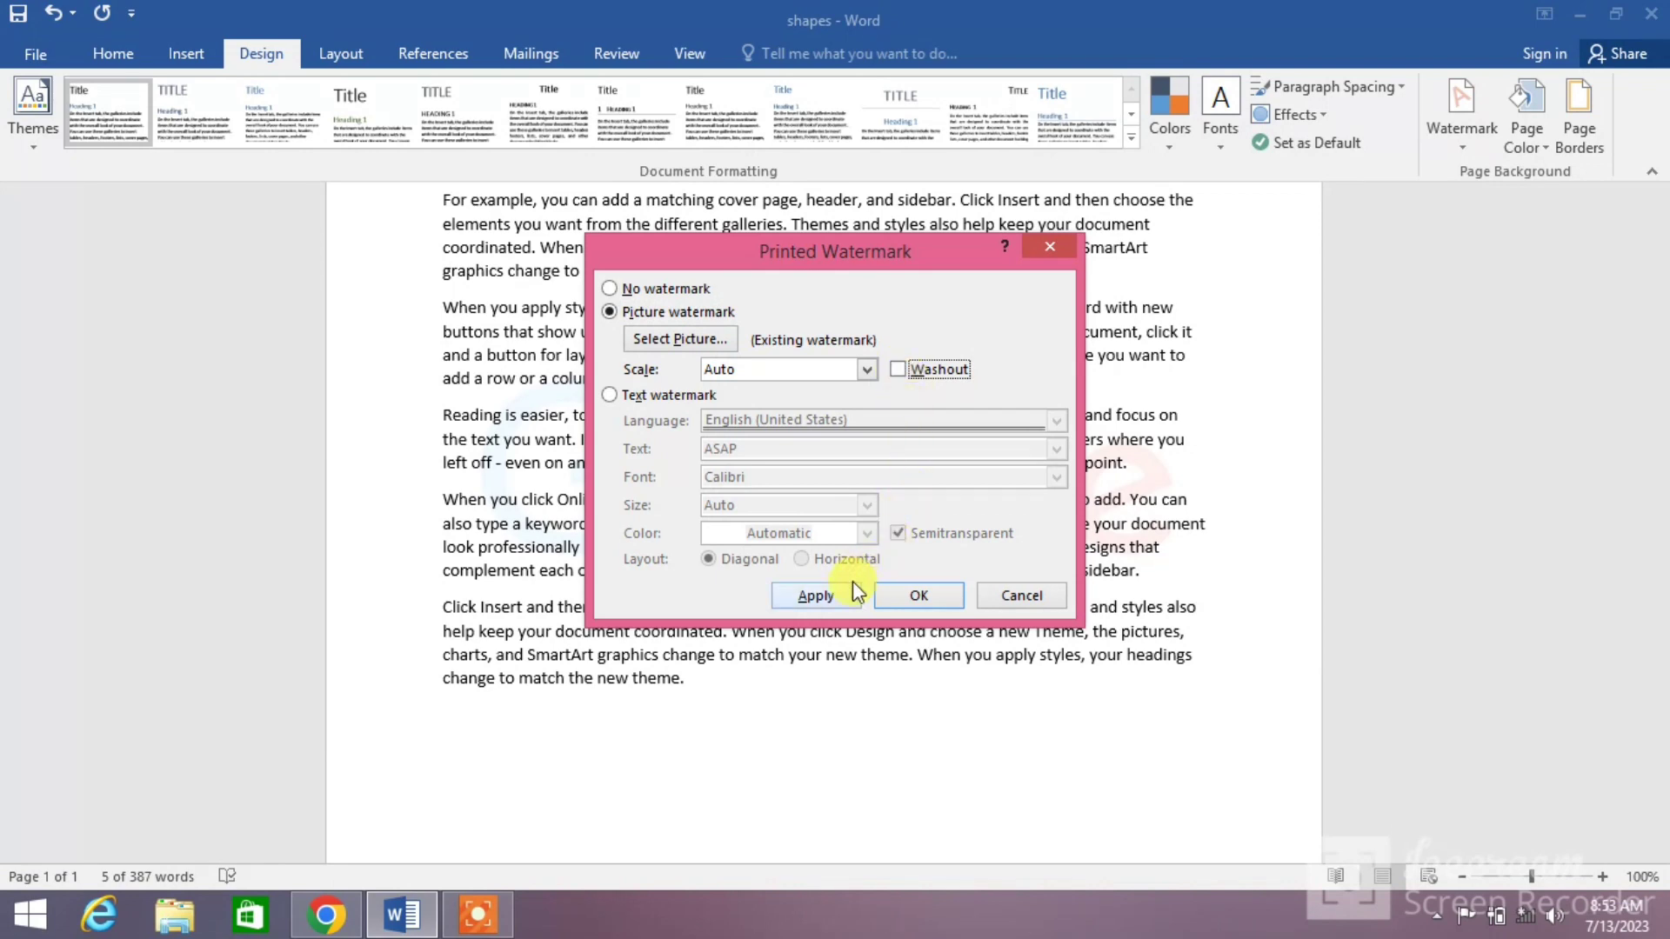
click(852, 592)
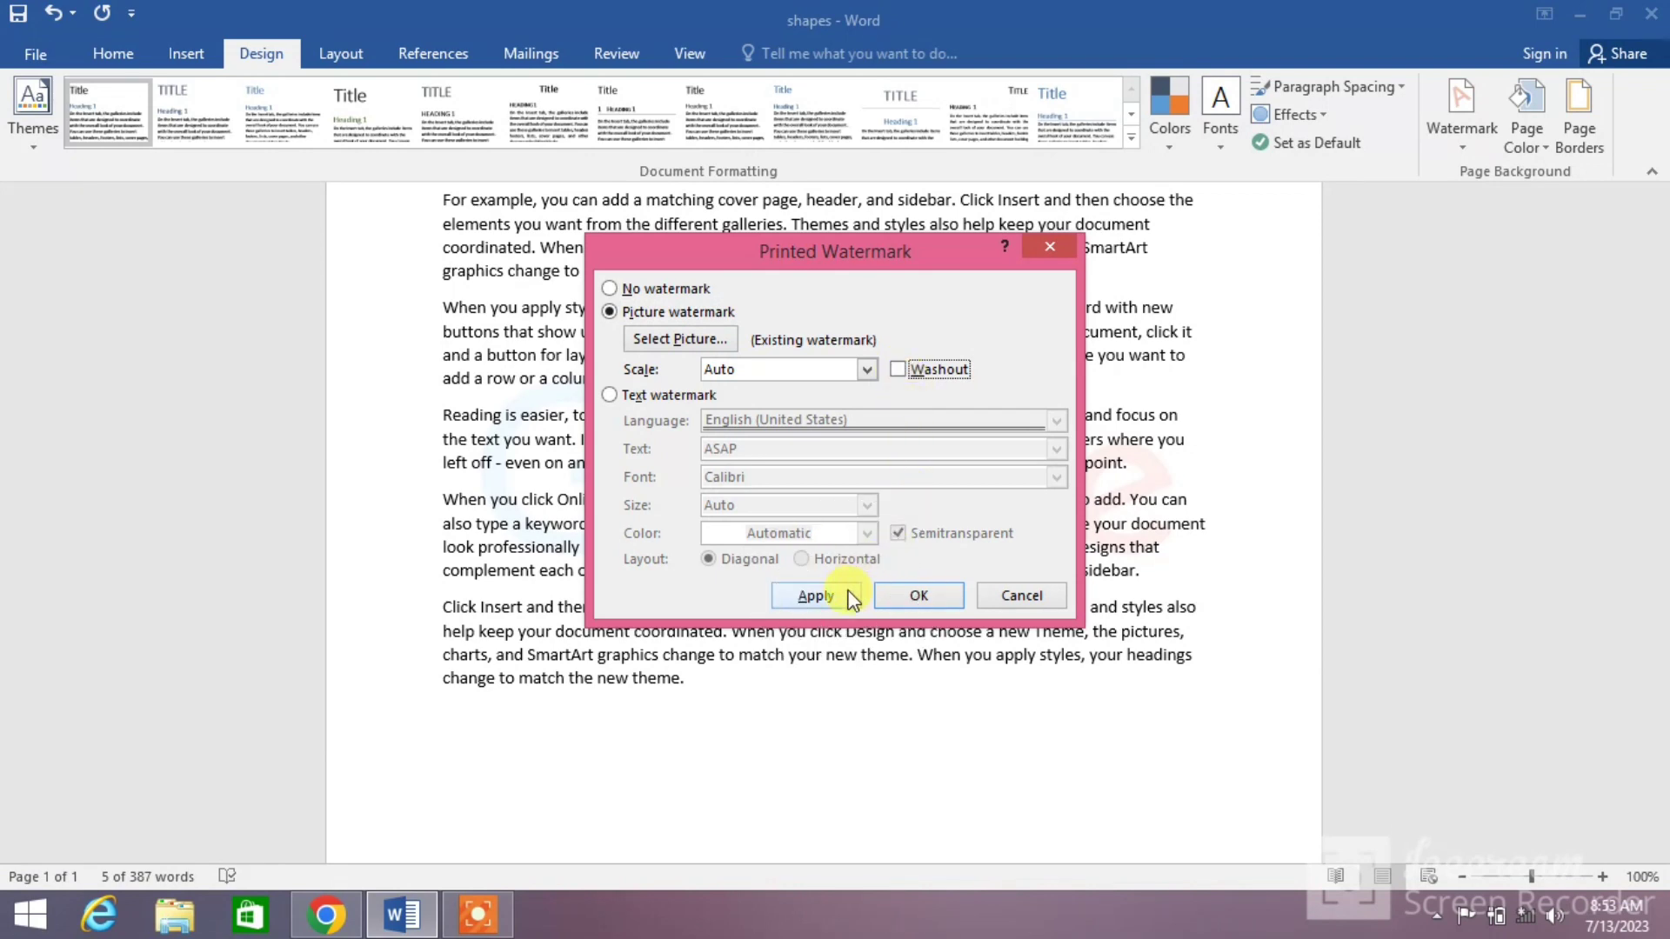
click(1021, 601)
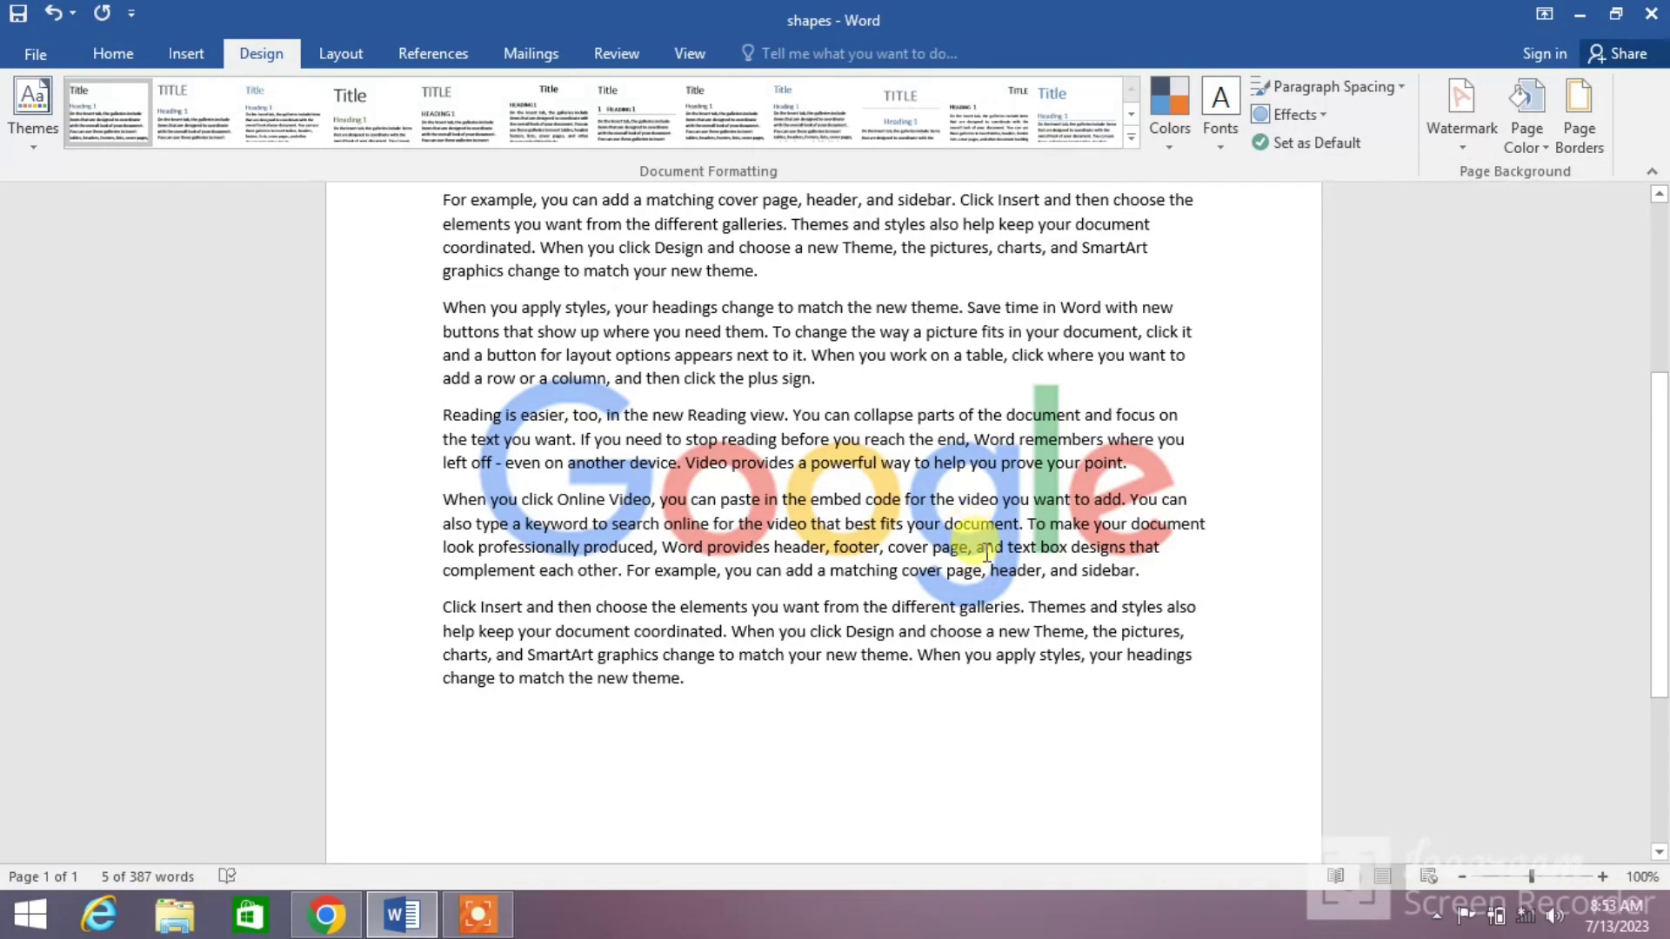
scroll(981, 540, up, 3)
scroll(987, 550, up, 2)
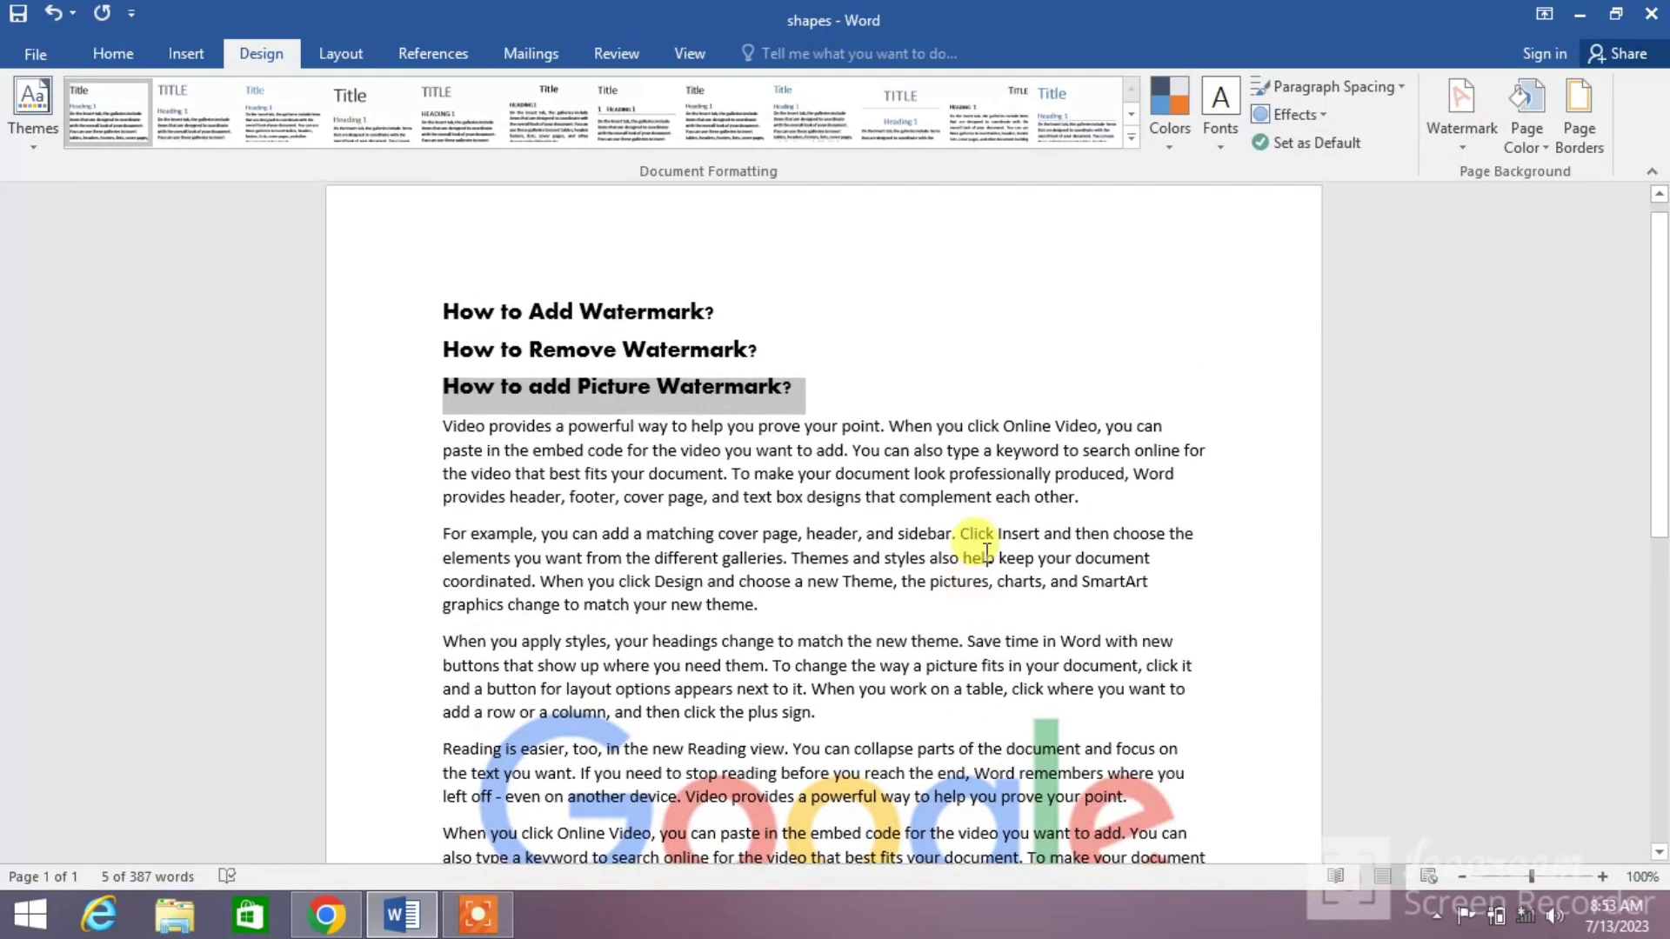